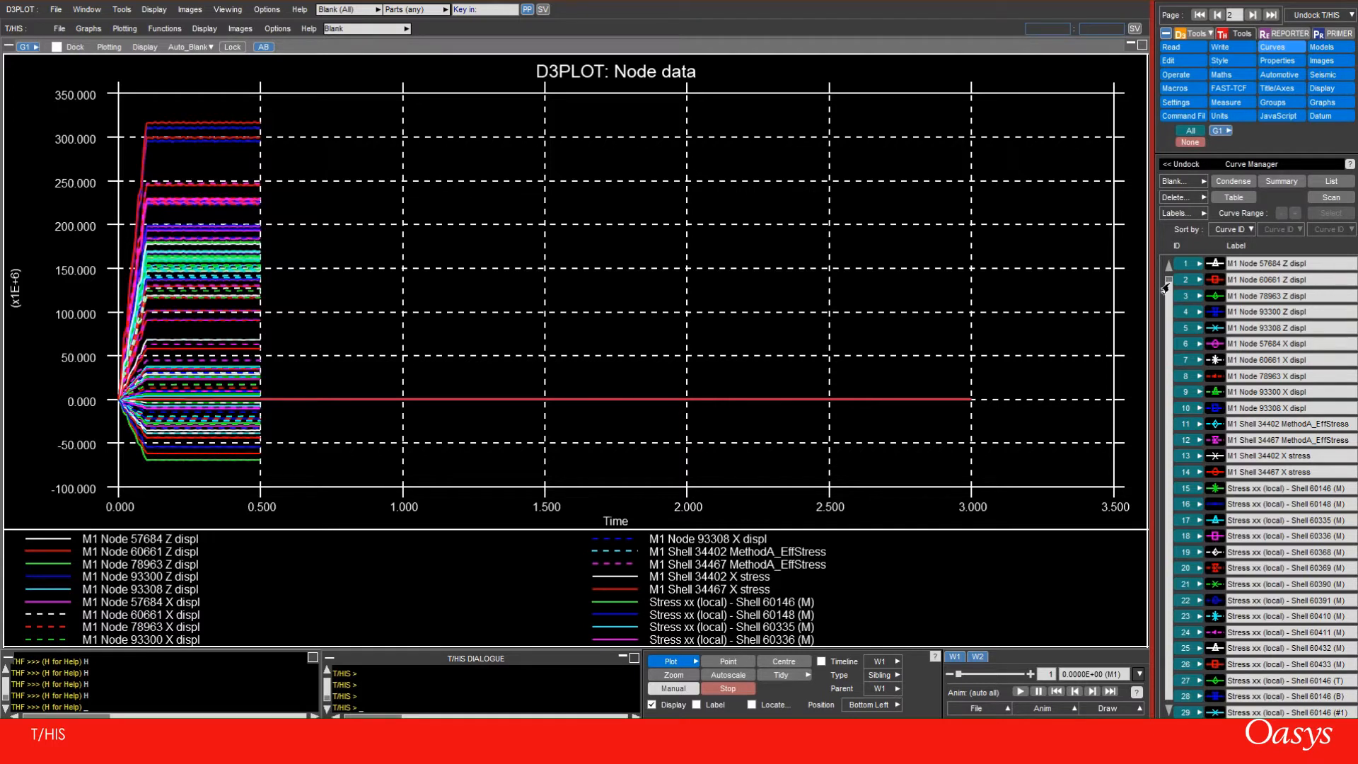
Try blanking the curves inside an area of the graph, and restore the blanked curves
mouse_move(1166, 286)
mouse_down()
mouse_move(1149, 549)
mouse_move(1165, 272)
mouse_up()
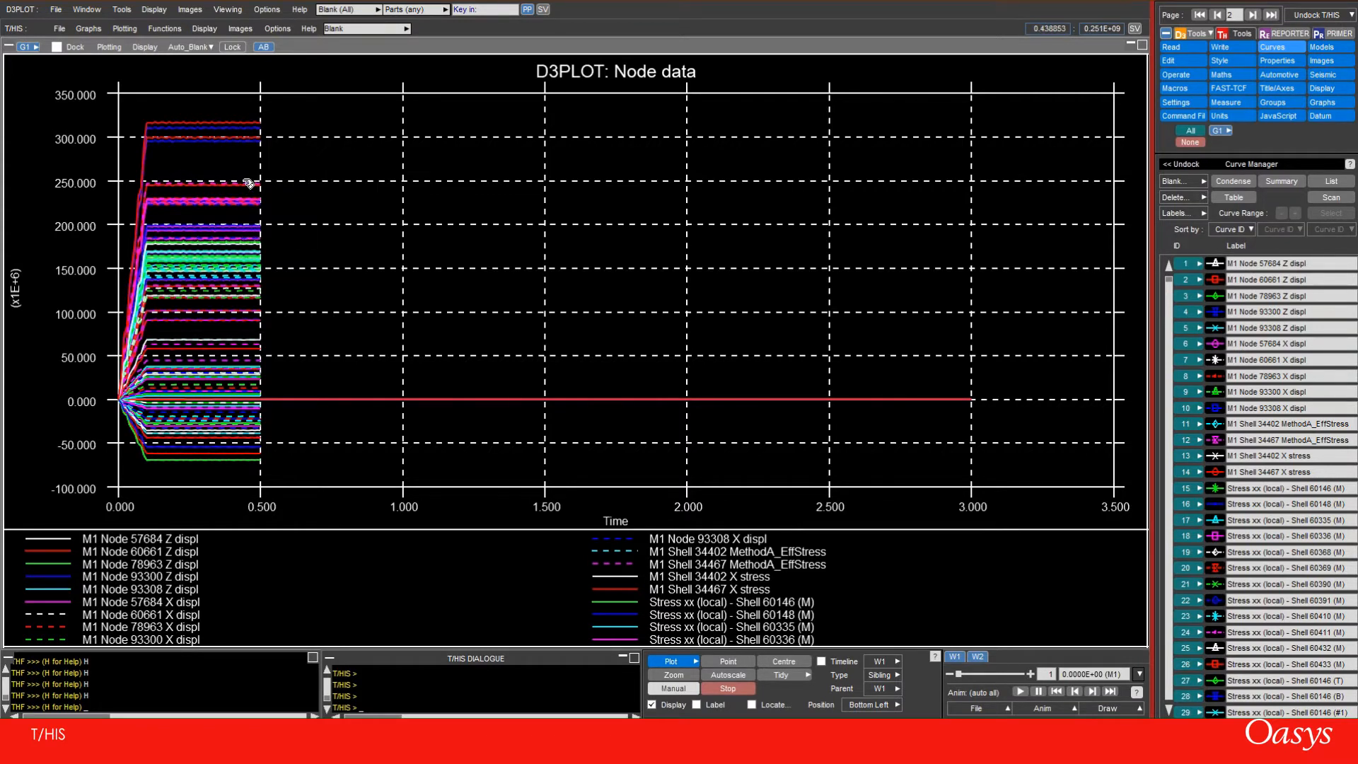
drag(213, 108, 250, 261)
key(u)
Create three more graphs with settings copied from graph 1 and switch to the manual page layout
click(1322, 102)
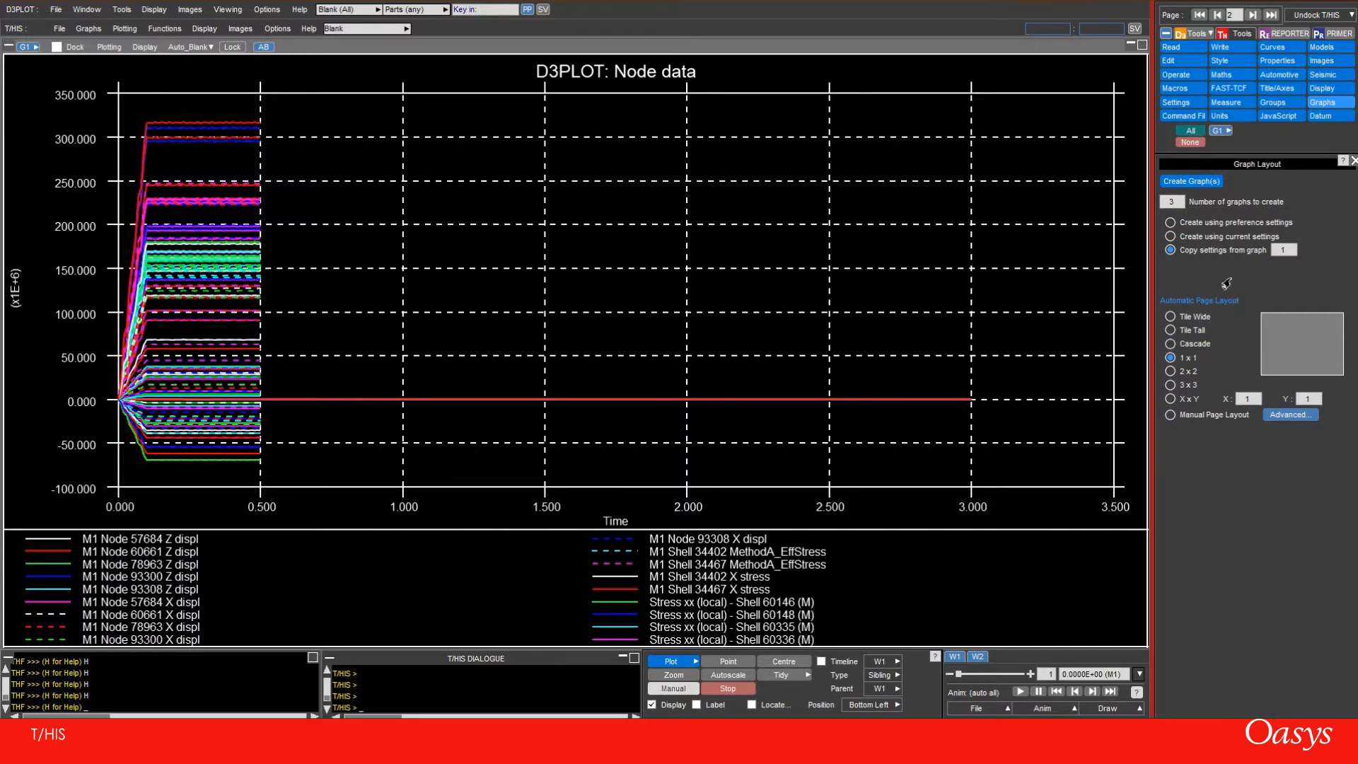
click(1186, 182)
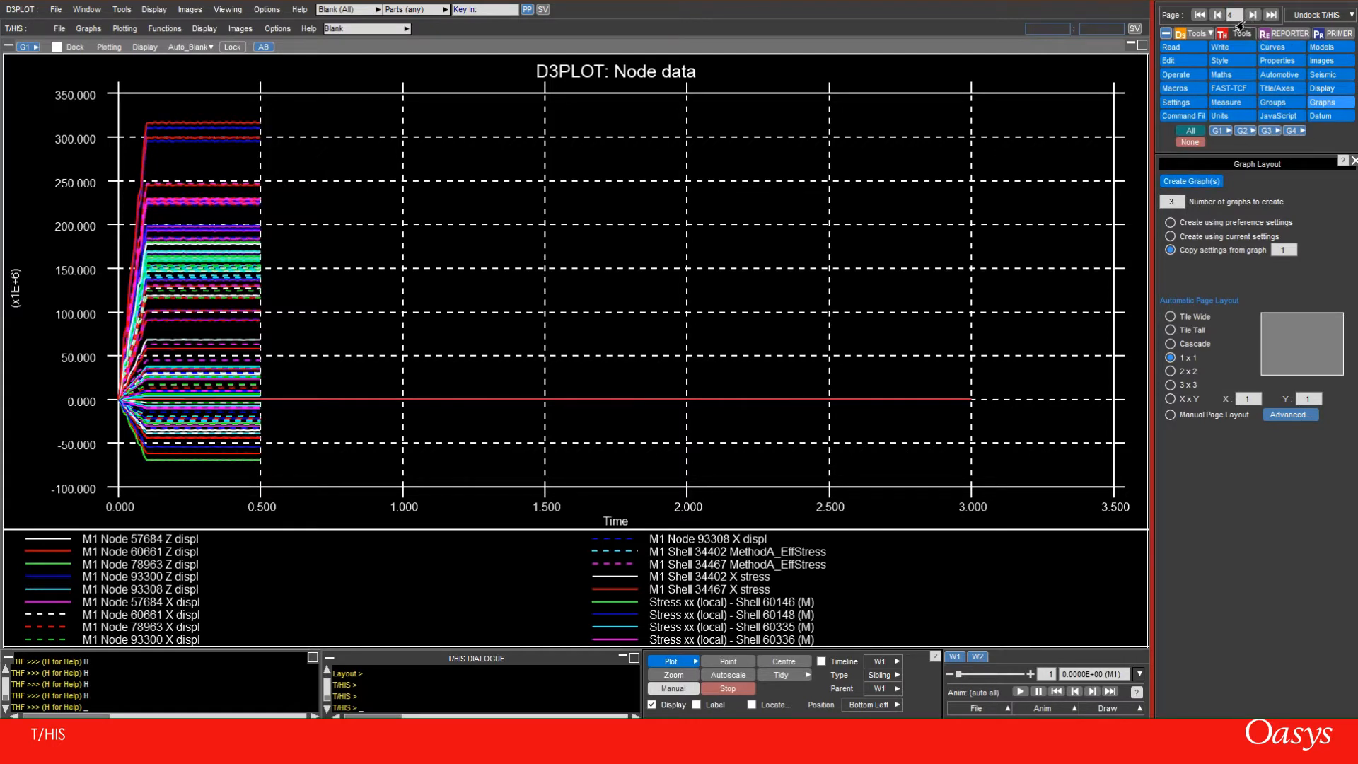
click(1170, 416)
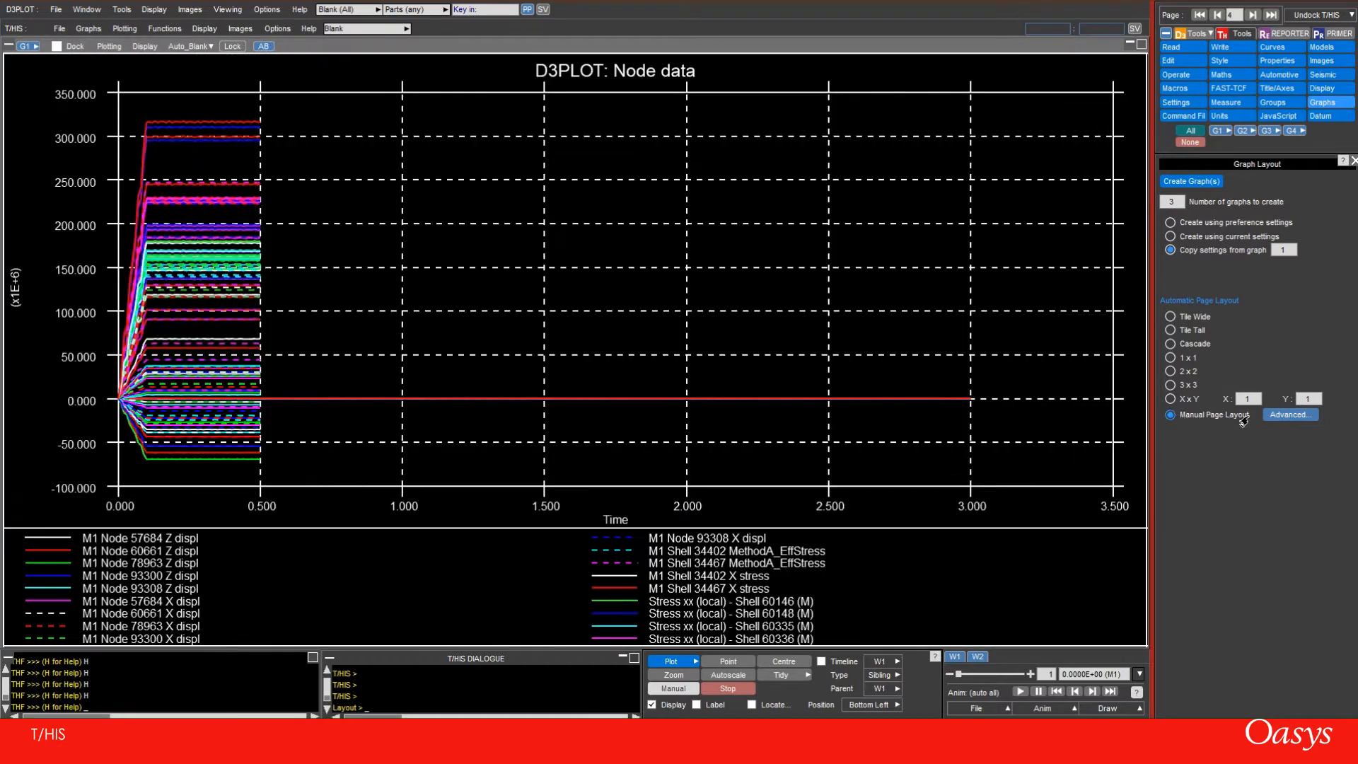
In the advanced page layout, remove W1 and W2, place G1 to G4 on page 1, and set that page to 2x2
click(1273, 416)
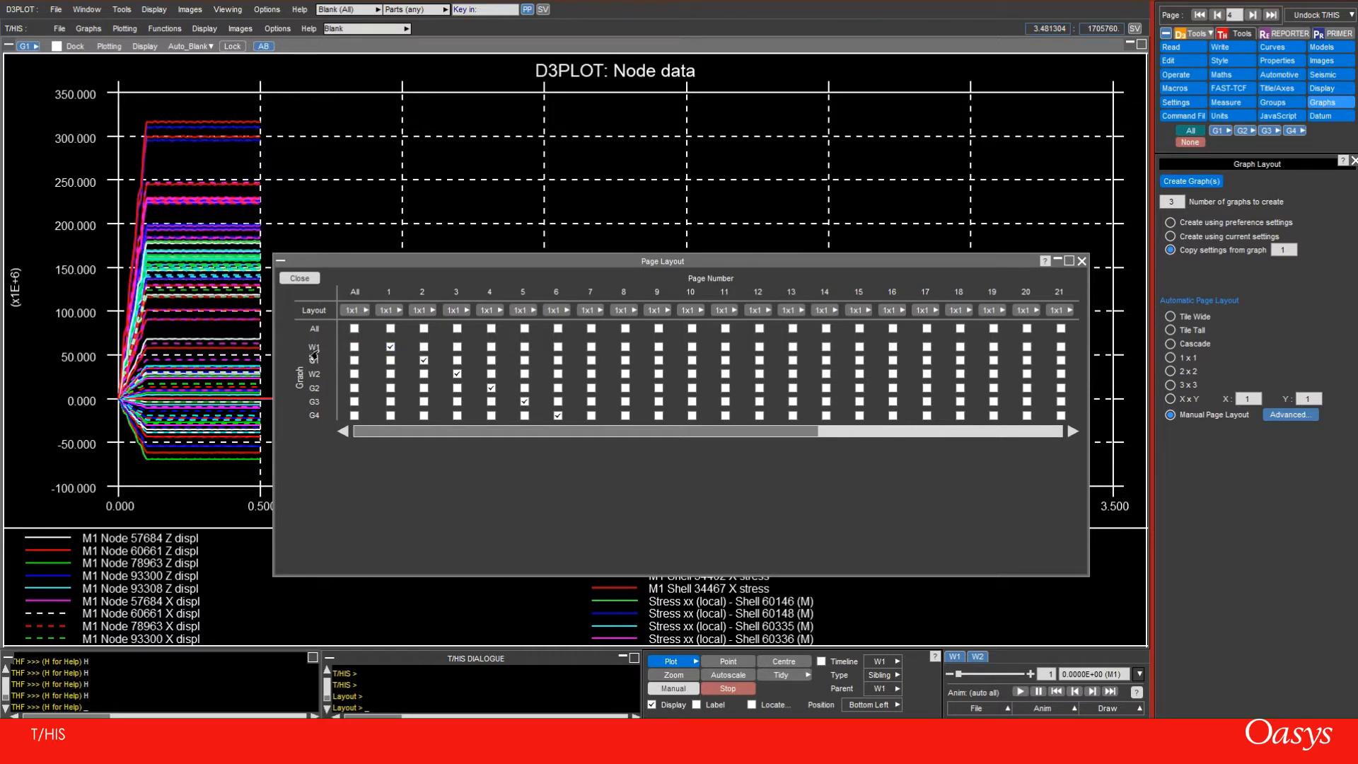
click(389, 348)
click(457, 374)
click(388, 360)
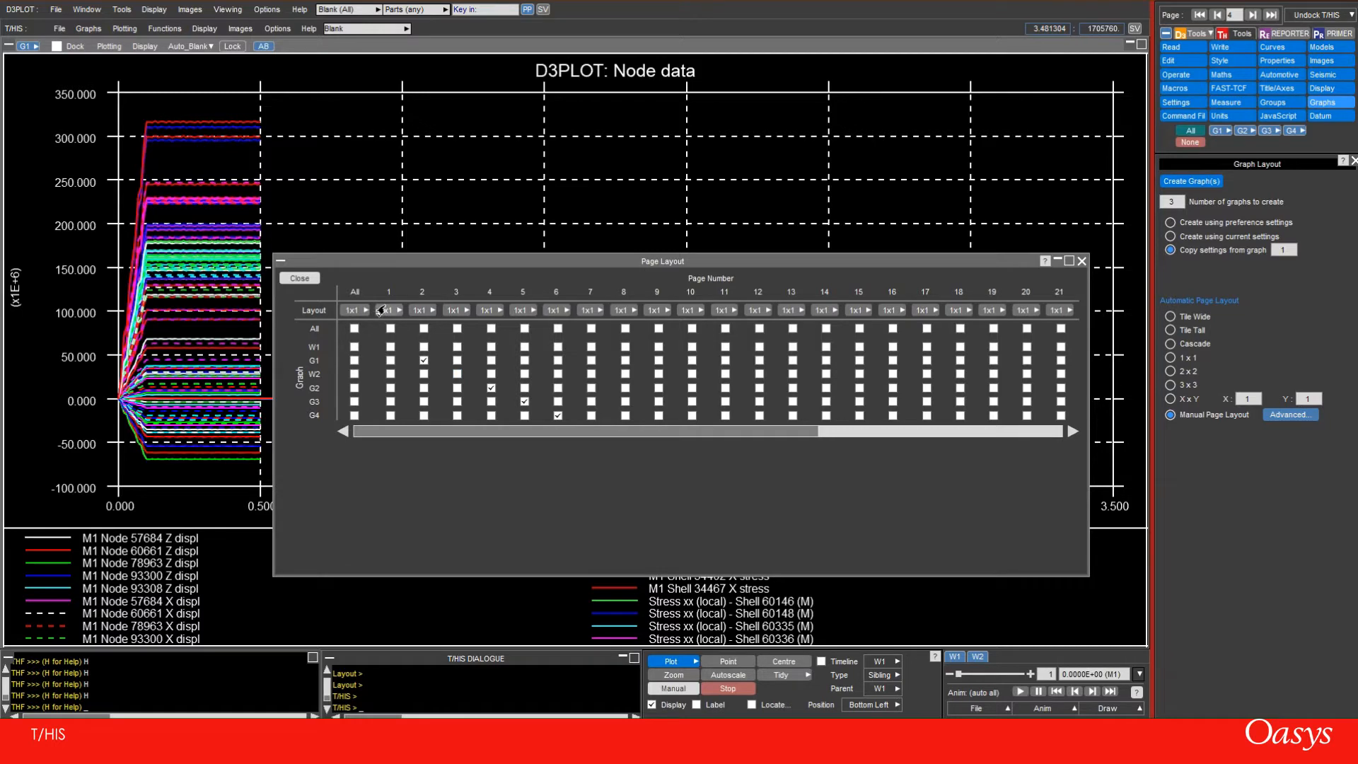
click(389, 361)
click(389, 387)
click(395, 311)
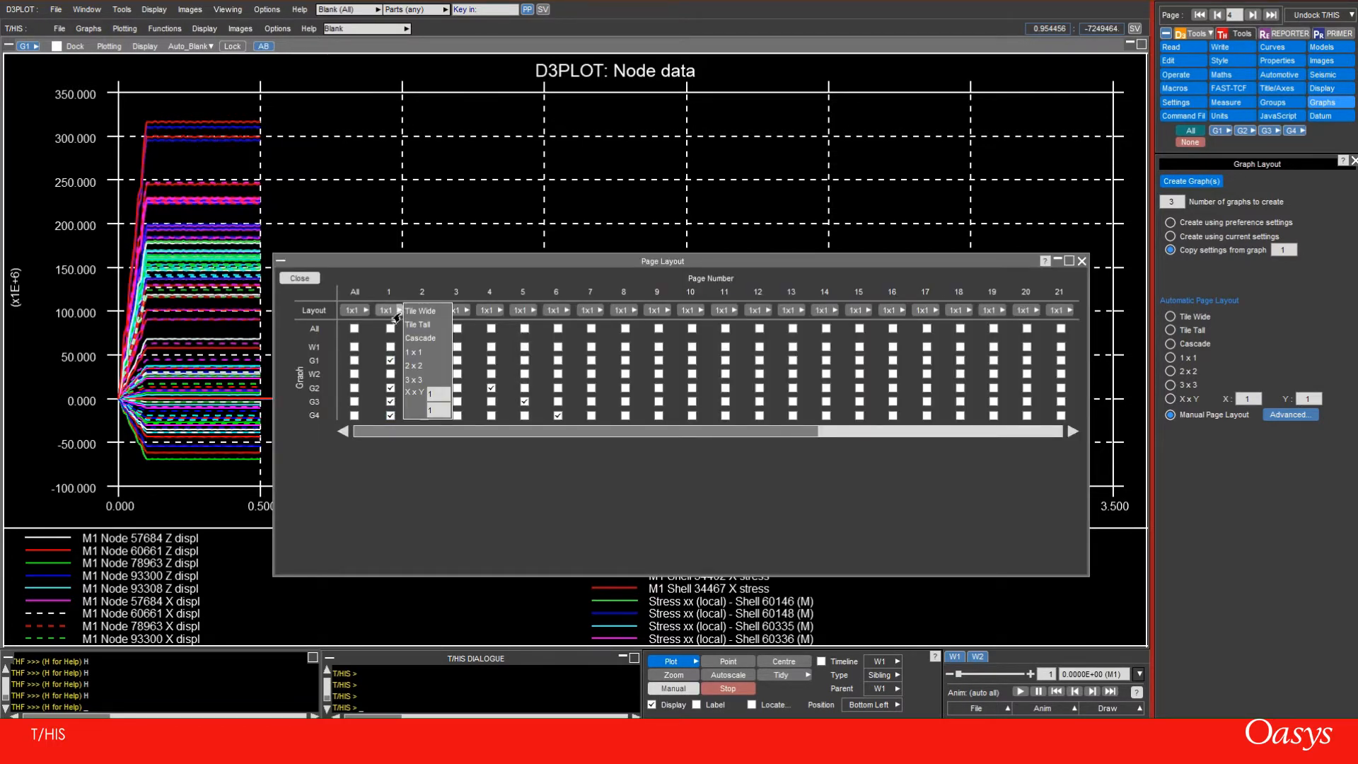
click(414, 366)
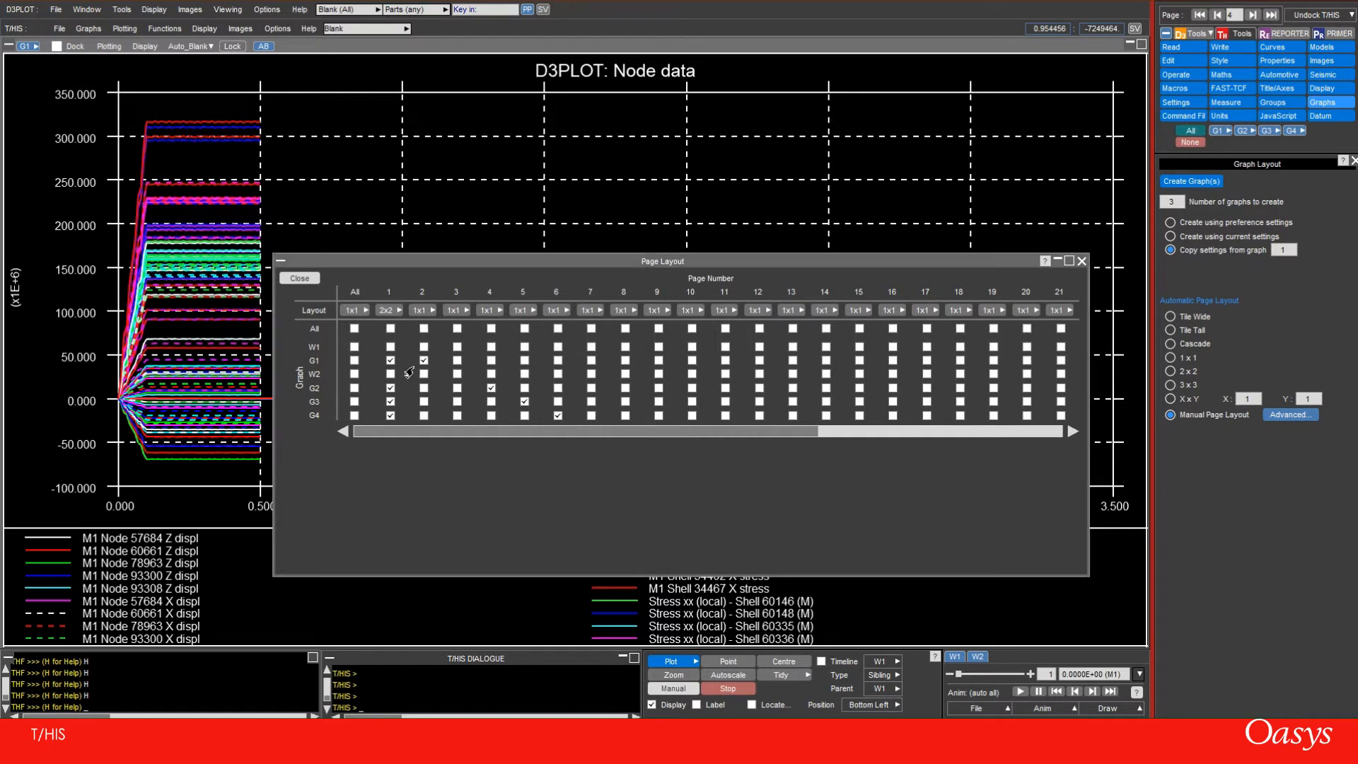
Move the single-graph pages so G2 is on page 3, G3 on page 4 and G4 on page 5, and close the layout table
click(459, 387)
click(492, 388)
click(490, 402)
click(524, 401)
click(524, 415)
click(556, 417)
click(299, 279)
Check the new layout page by page from page 1, return to page 1, and close the graph layout settings
click(1200, 15)
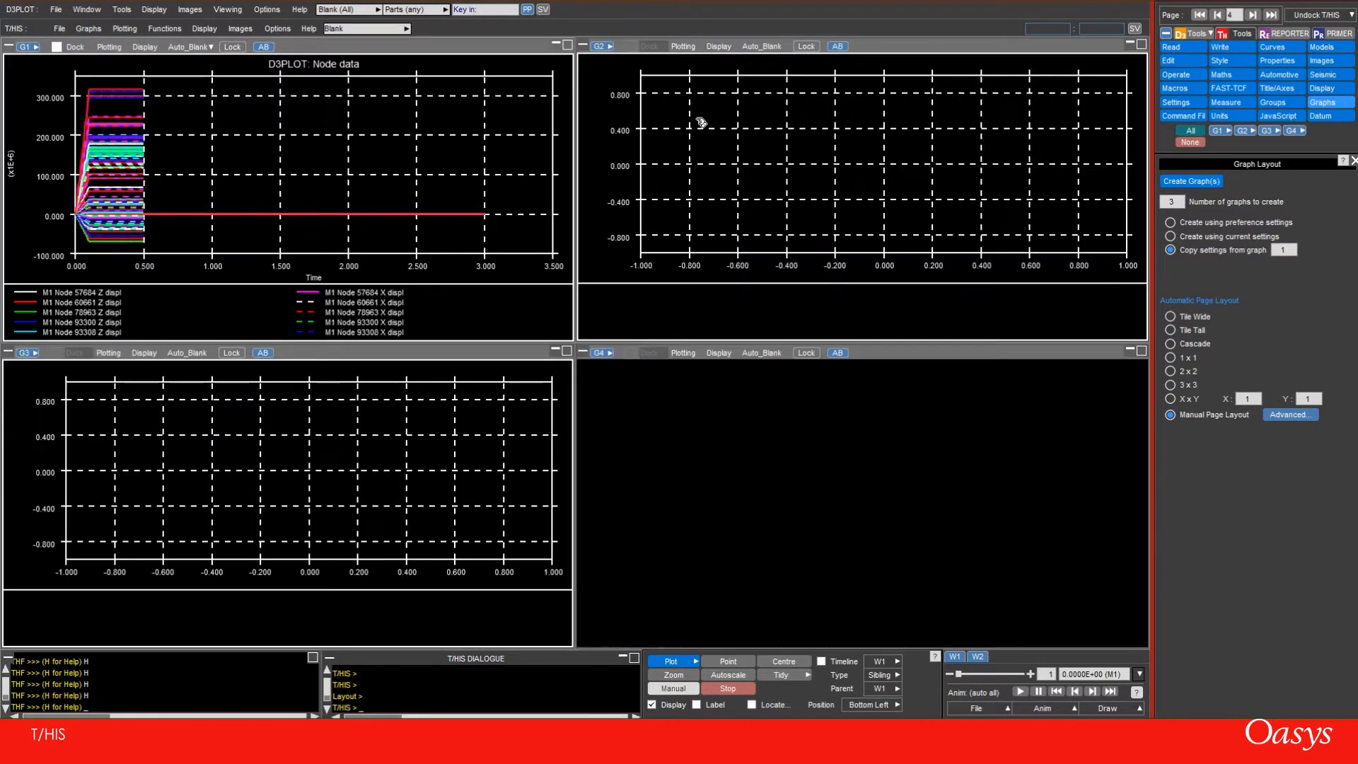
click(1253, 15)
click(1253, 16)
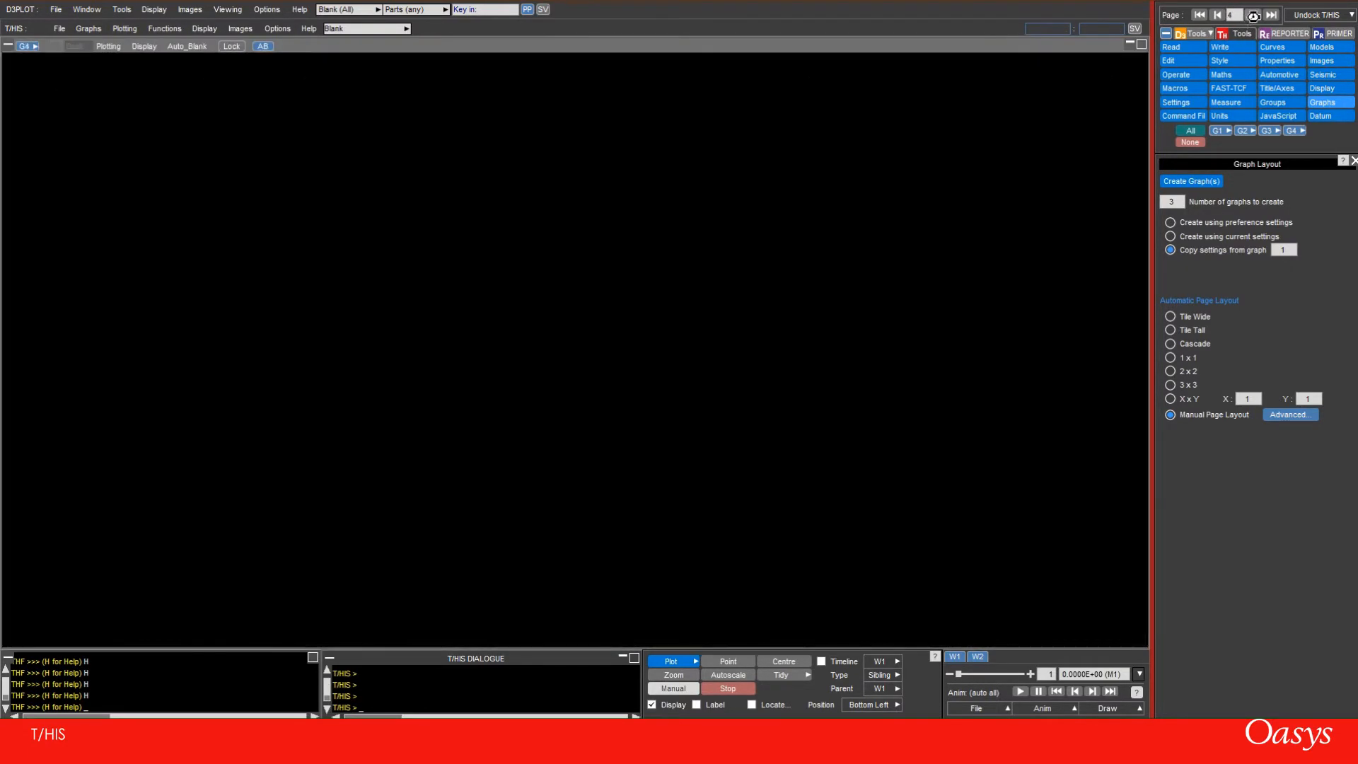
click(1253, 15)
click(1198, 15)
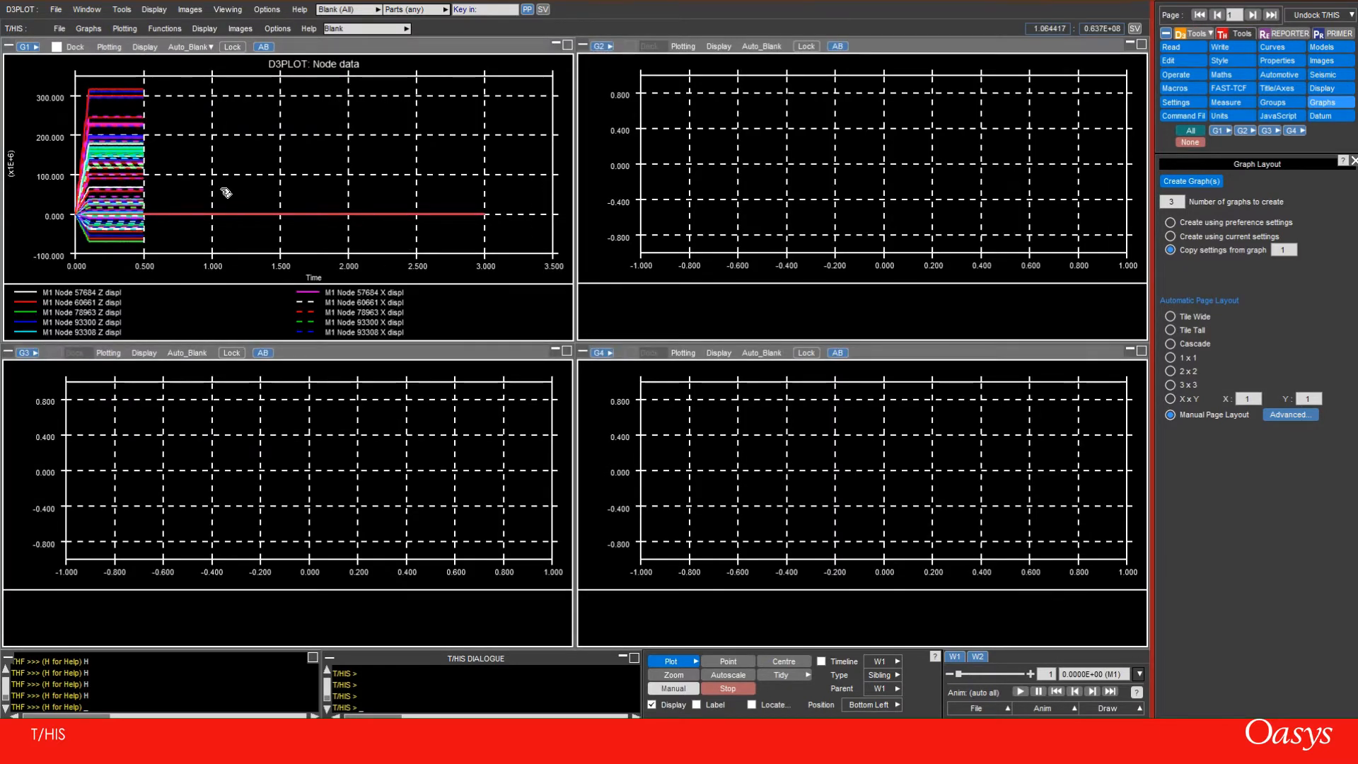
click(1352, 160)
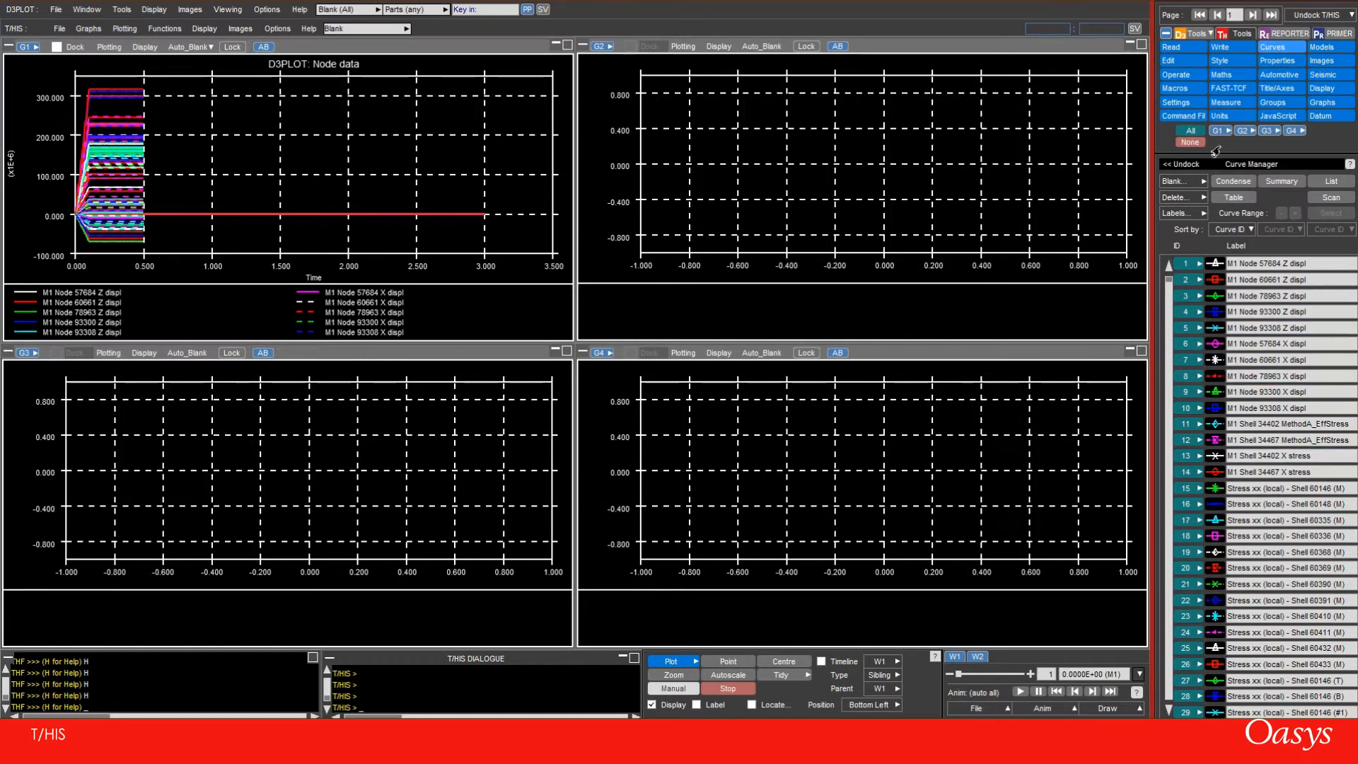
Blank the high-valued stress curves in graph G1 and check their blanking status per graph in the curve list
drag(108, 88, 169, 175)
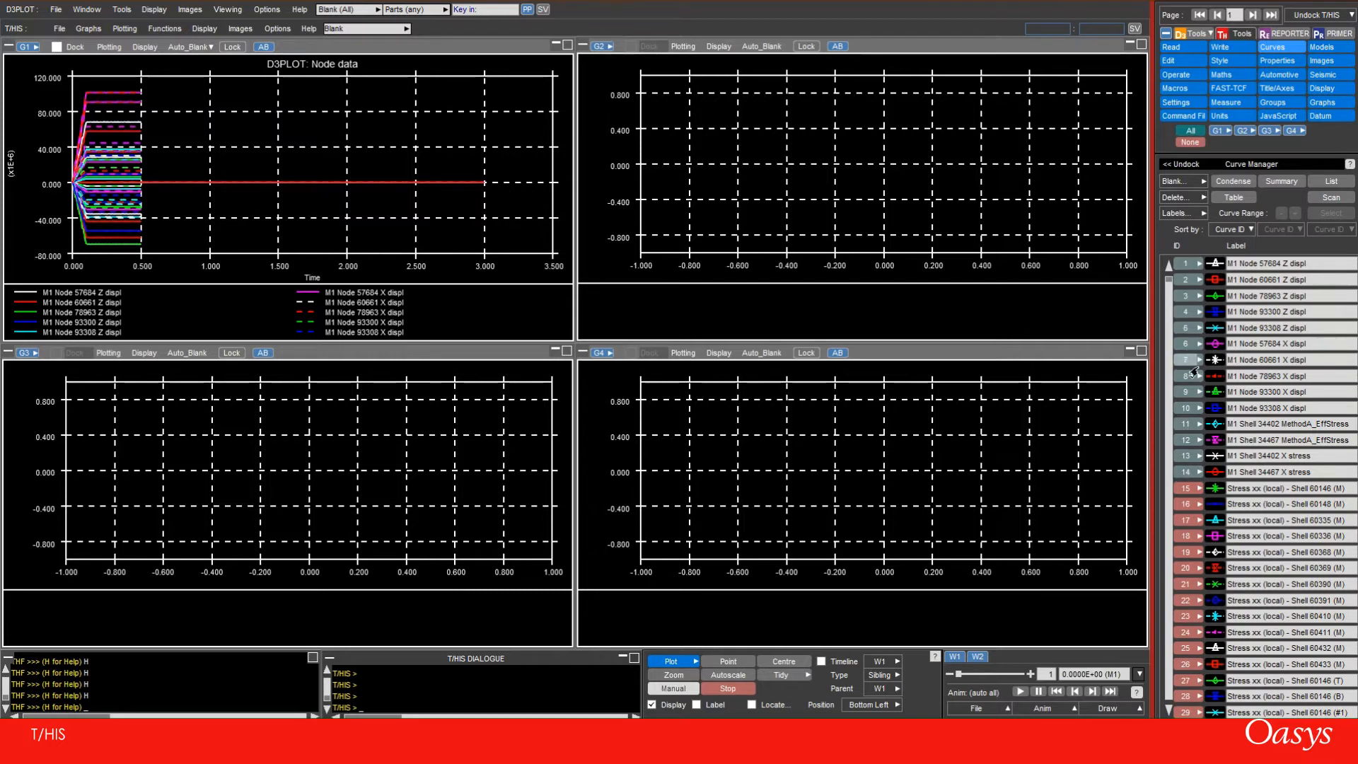
scroll(1168, 294, down, 3)
scroll(1168, 295, down, 1)
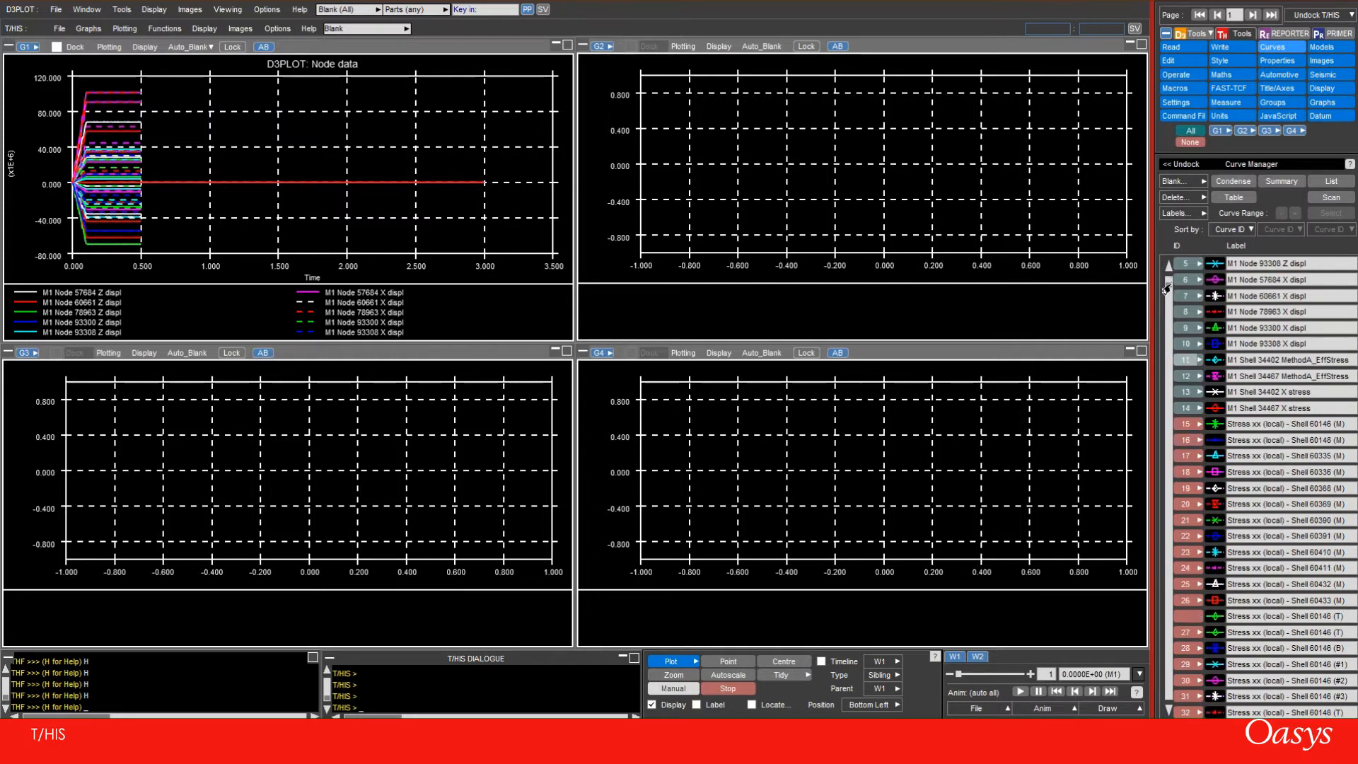
scroll(1165, 291, up, 4)
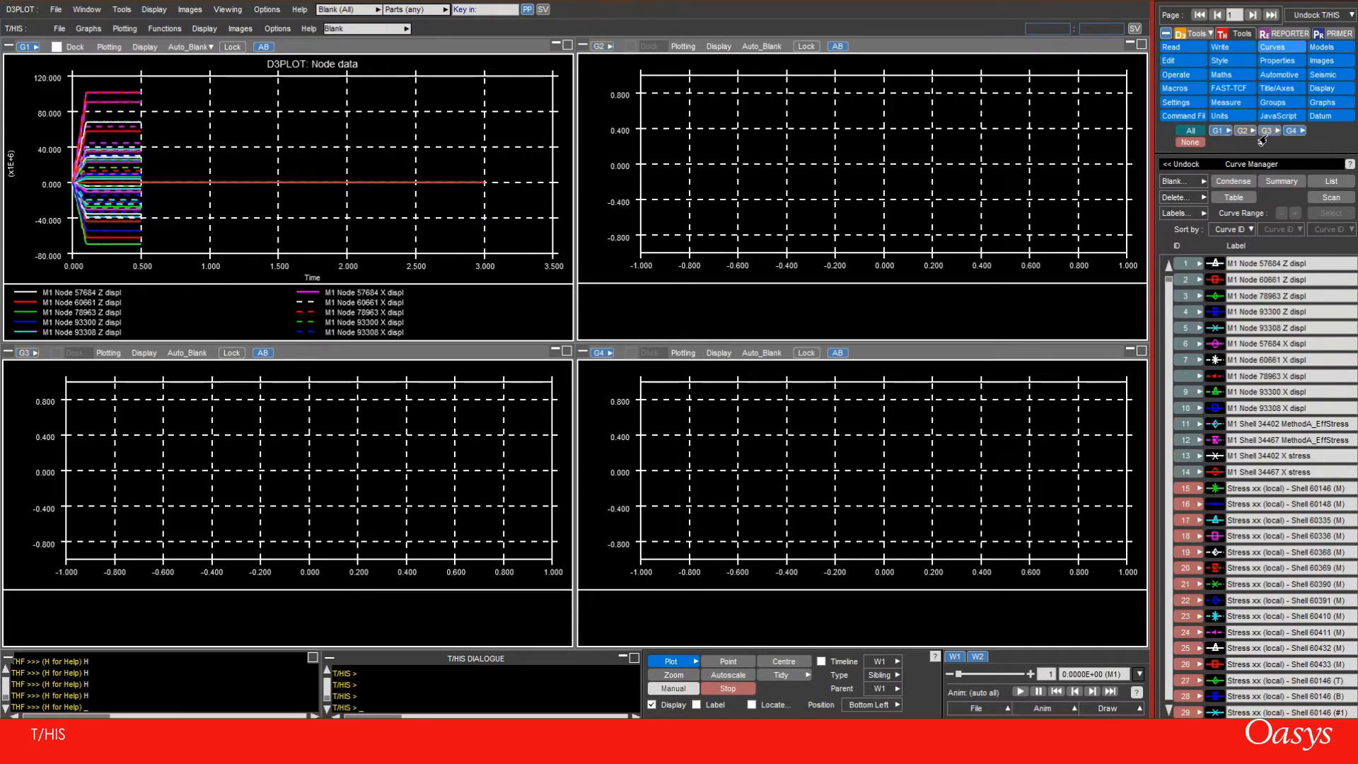
click(1189, 133)
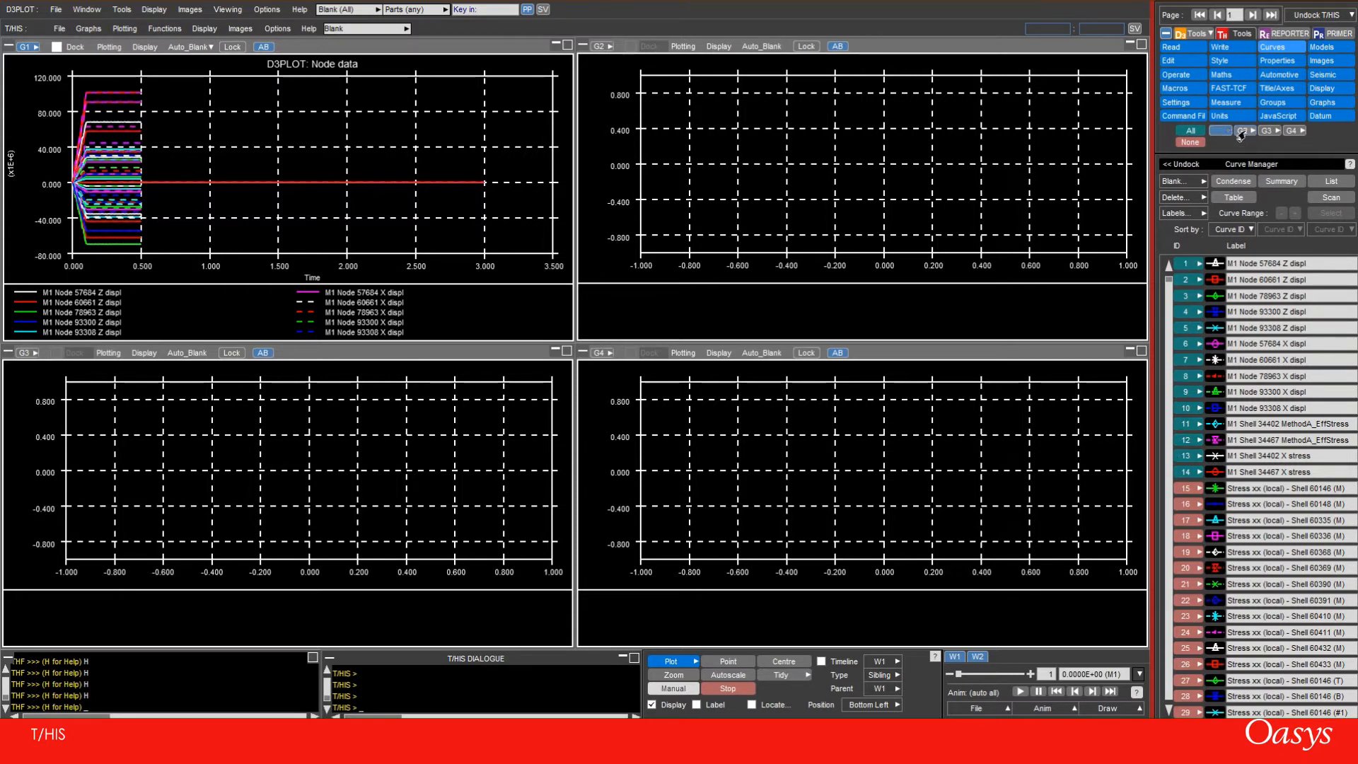
click(1266, 135)
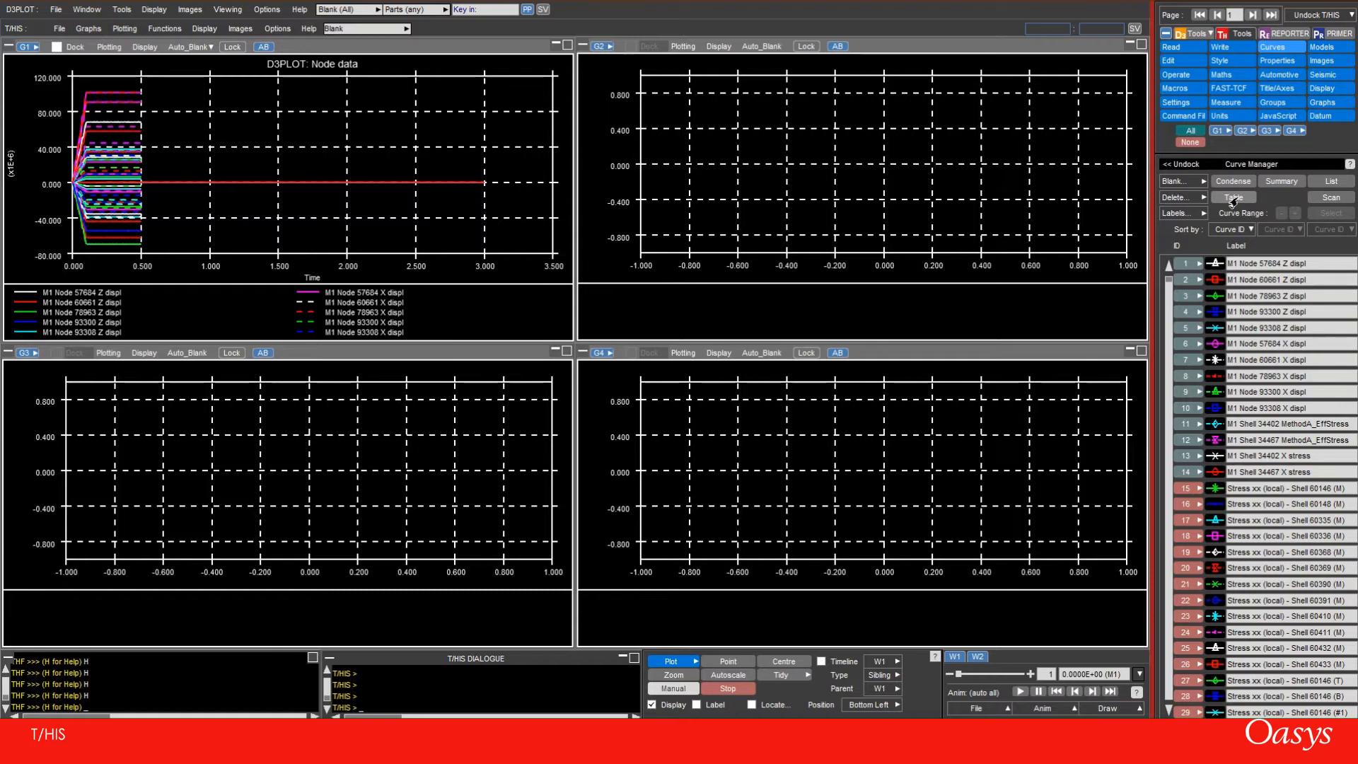
Open the curve table, try sorting it by several columns, and leave it sorted by Component
click(1233, 199)
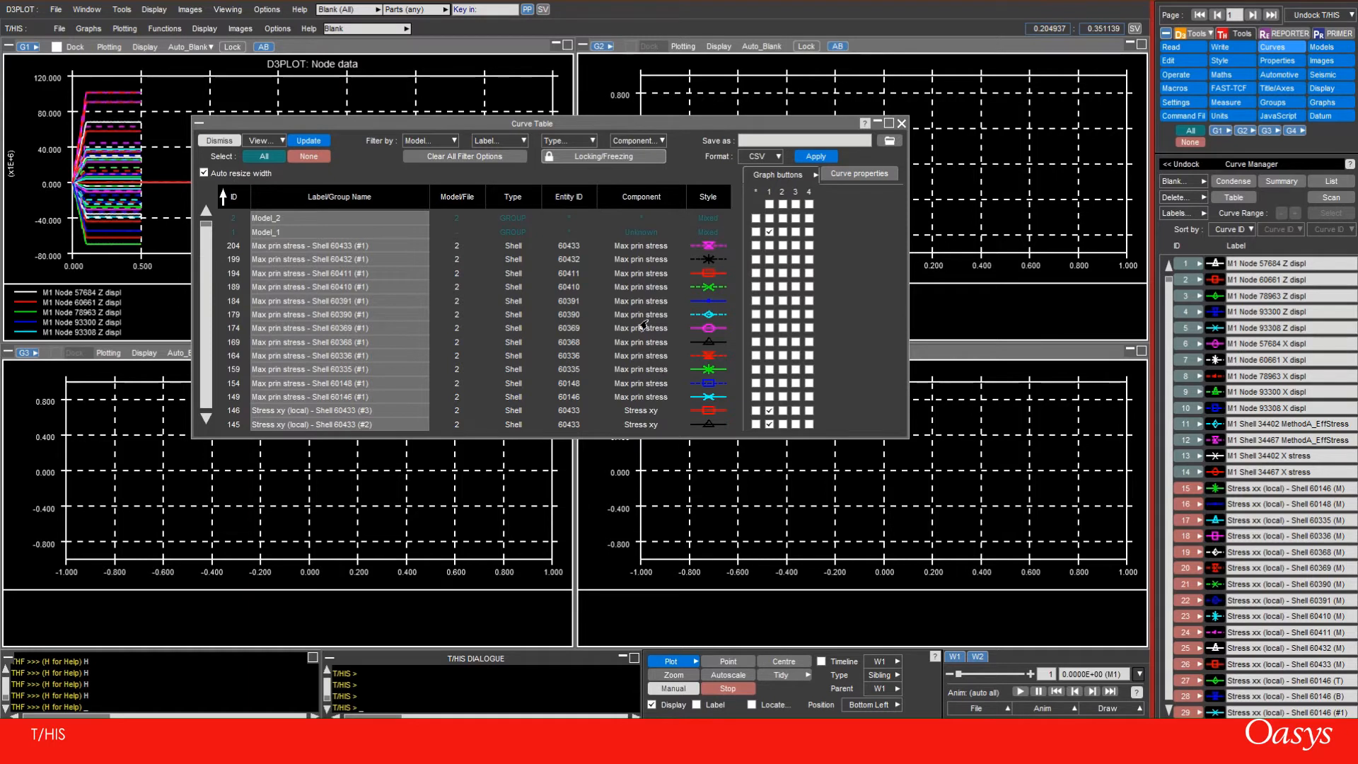
scroll(642, 326, down, 4)
click(233, 201)
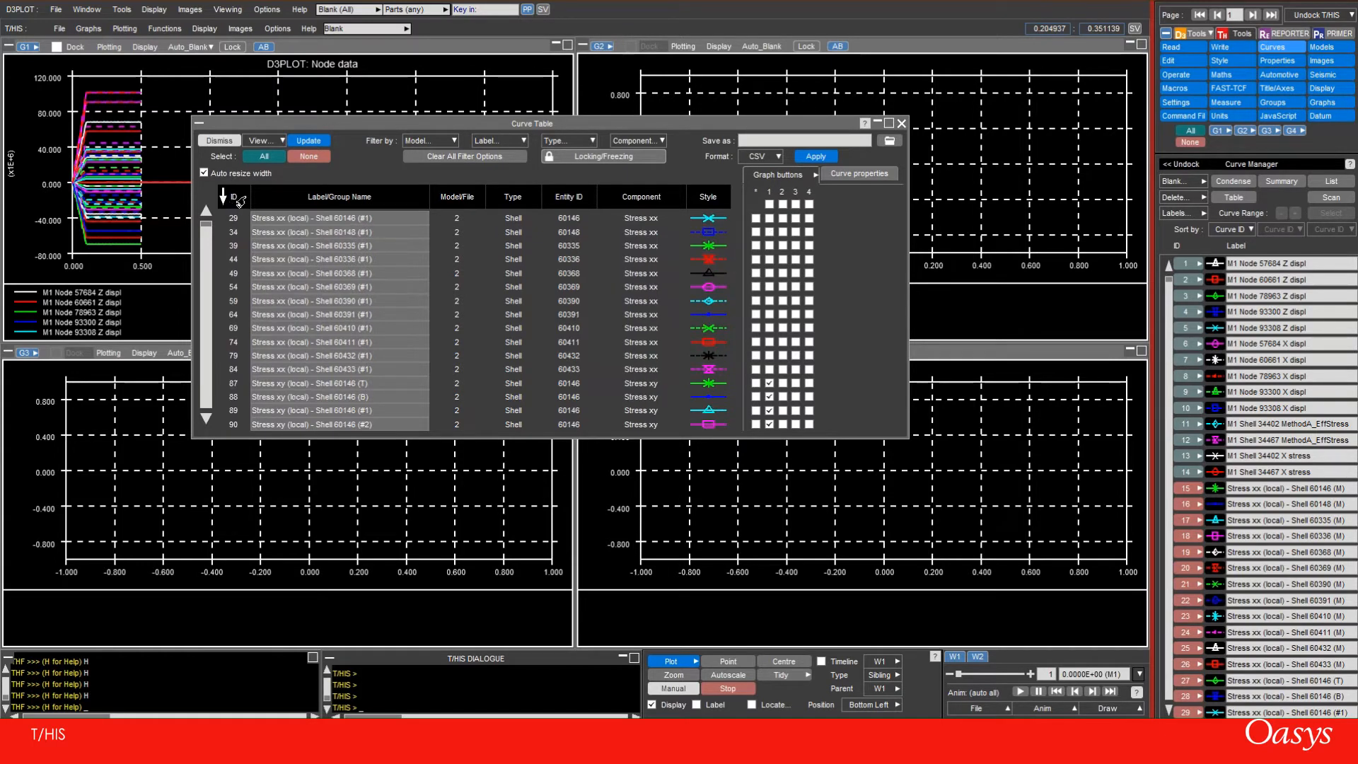
click(311, 201)
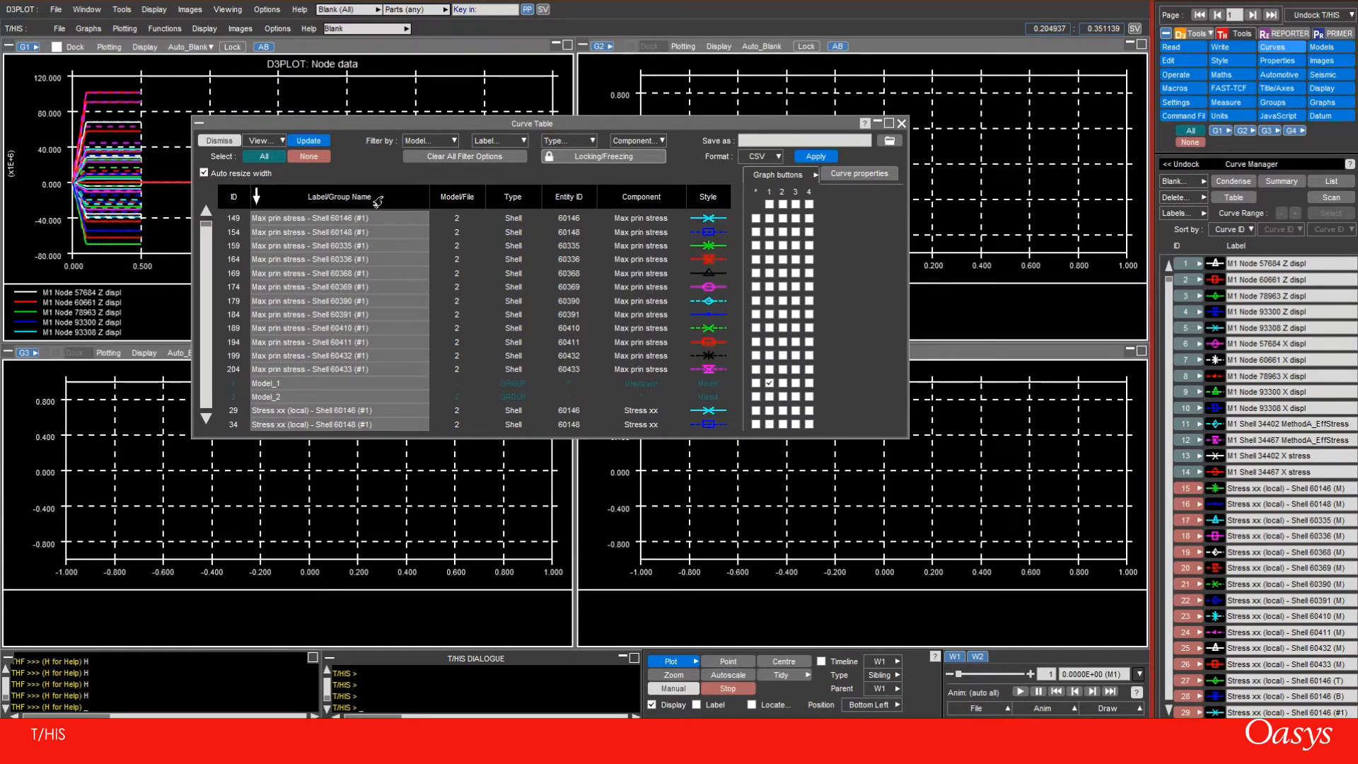
click(439, 201)
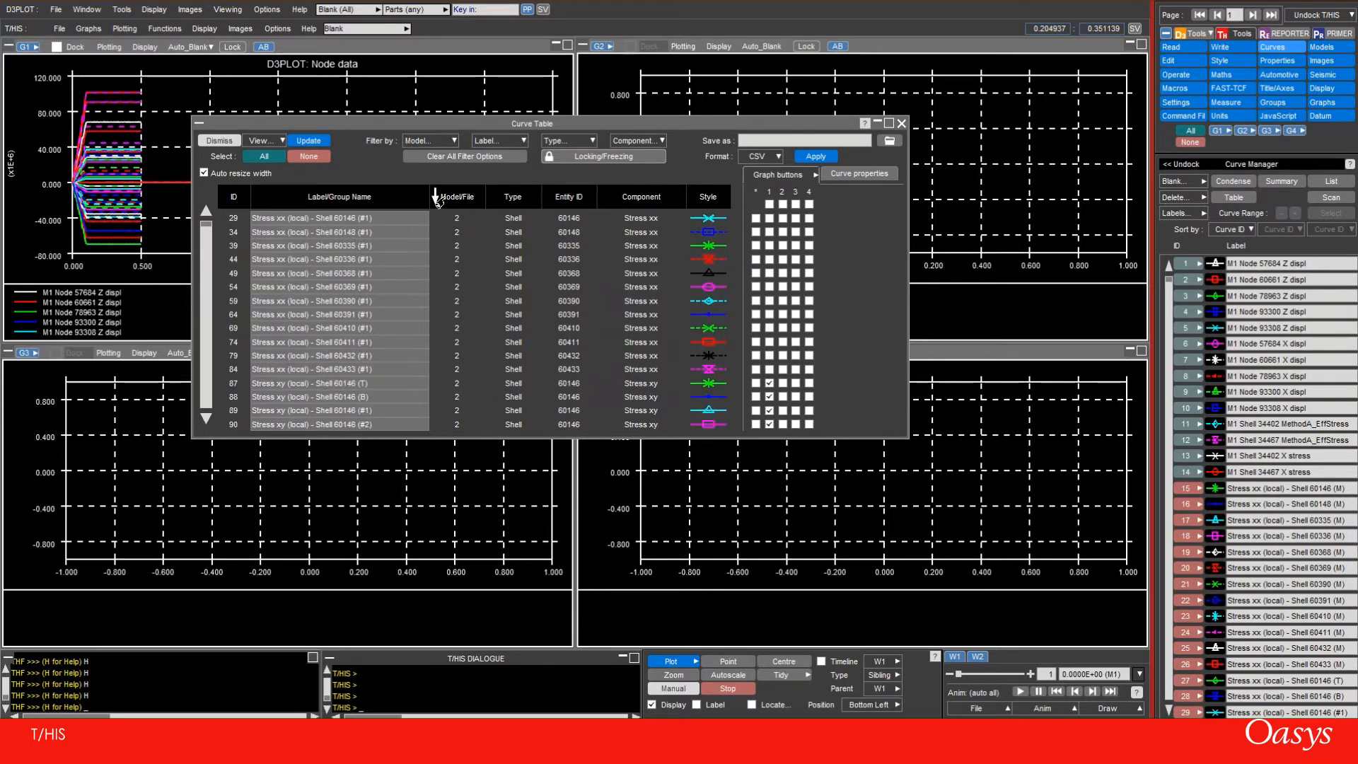
click(572, 201)
click(632, 202)
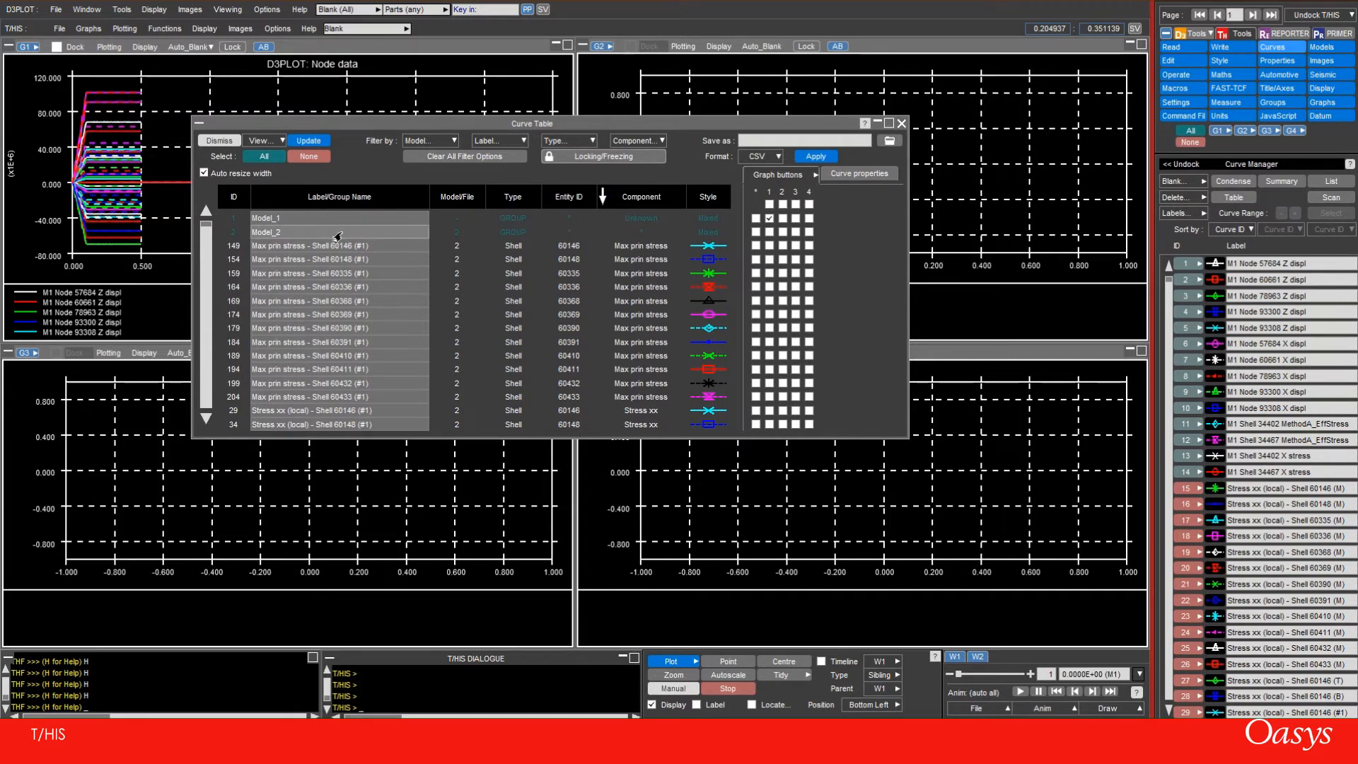
Try selecting the range of Max prin stress curves 149 to 199, followed by single curves
click(228, 248)
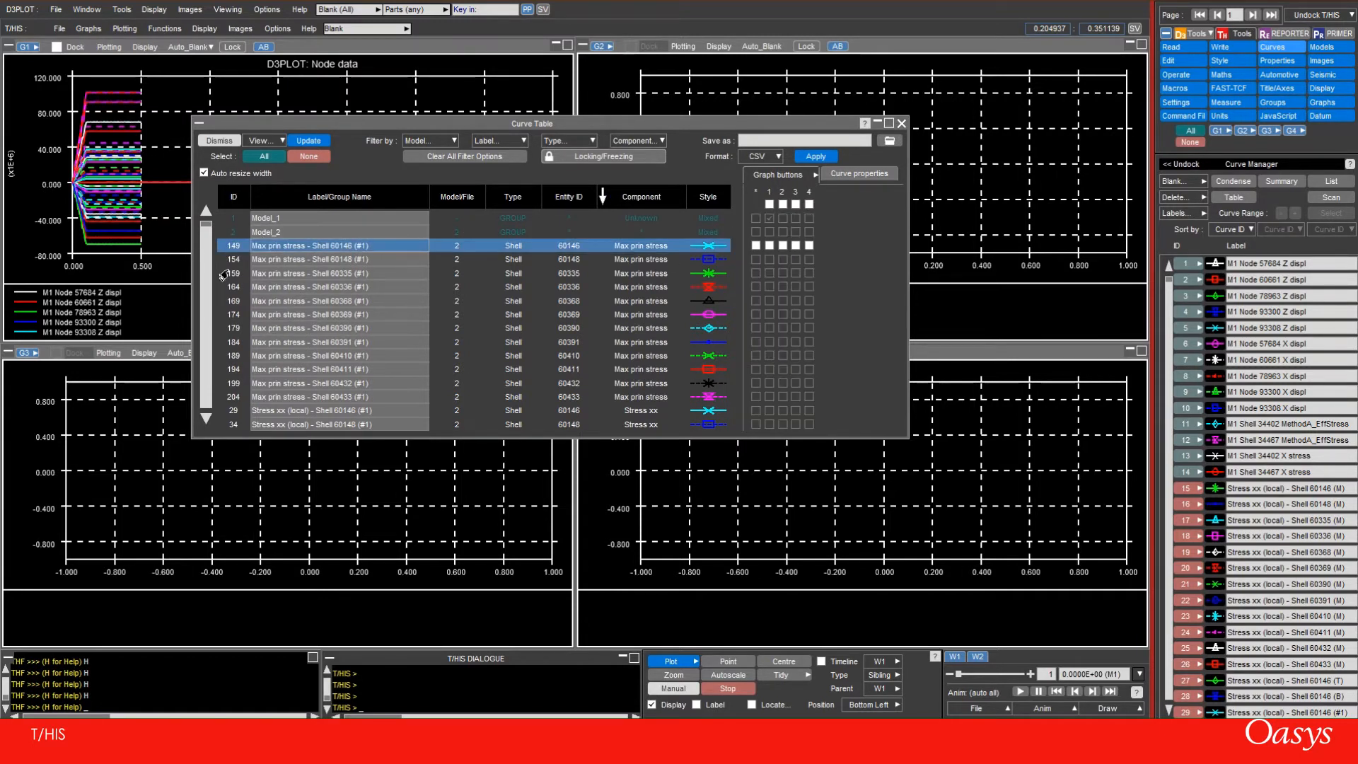
shift+click(228, 384)
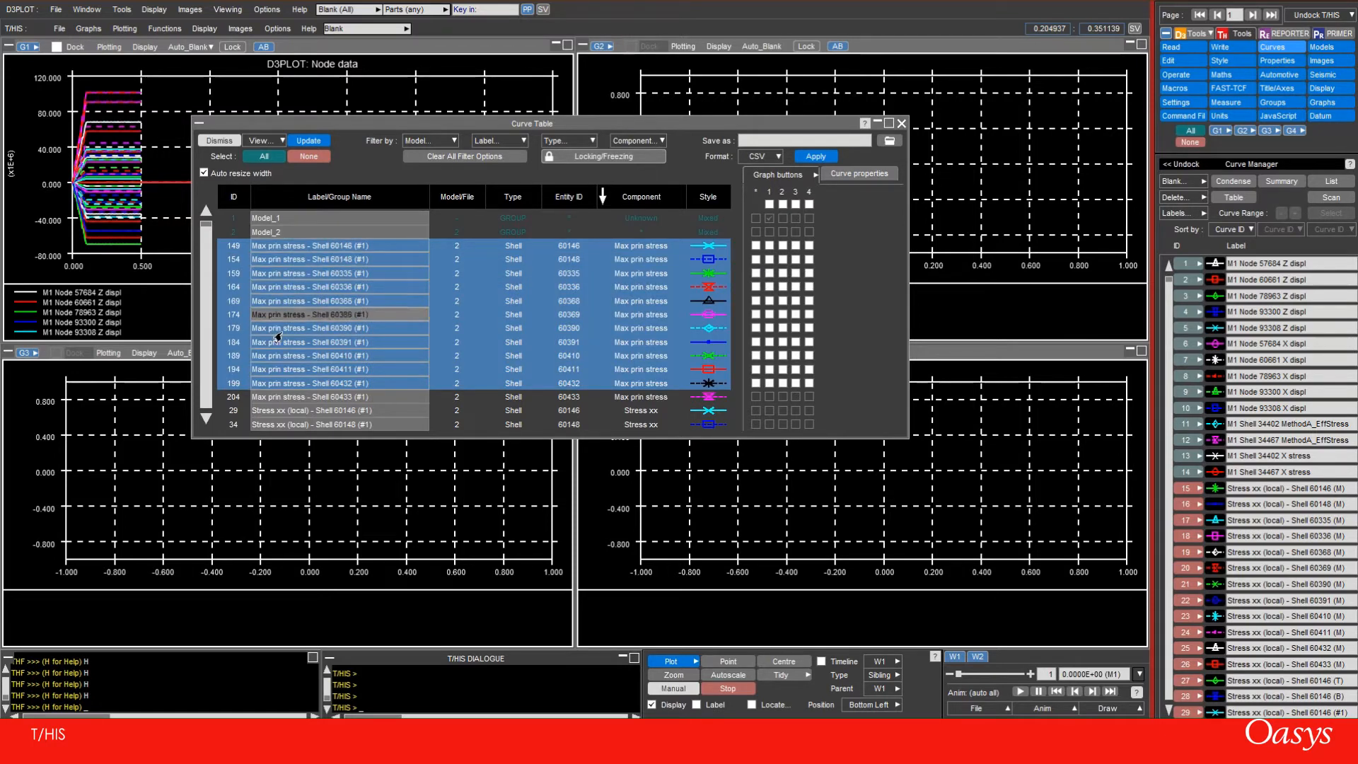
click(227, 302)
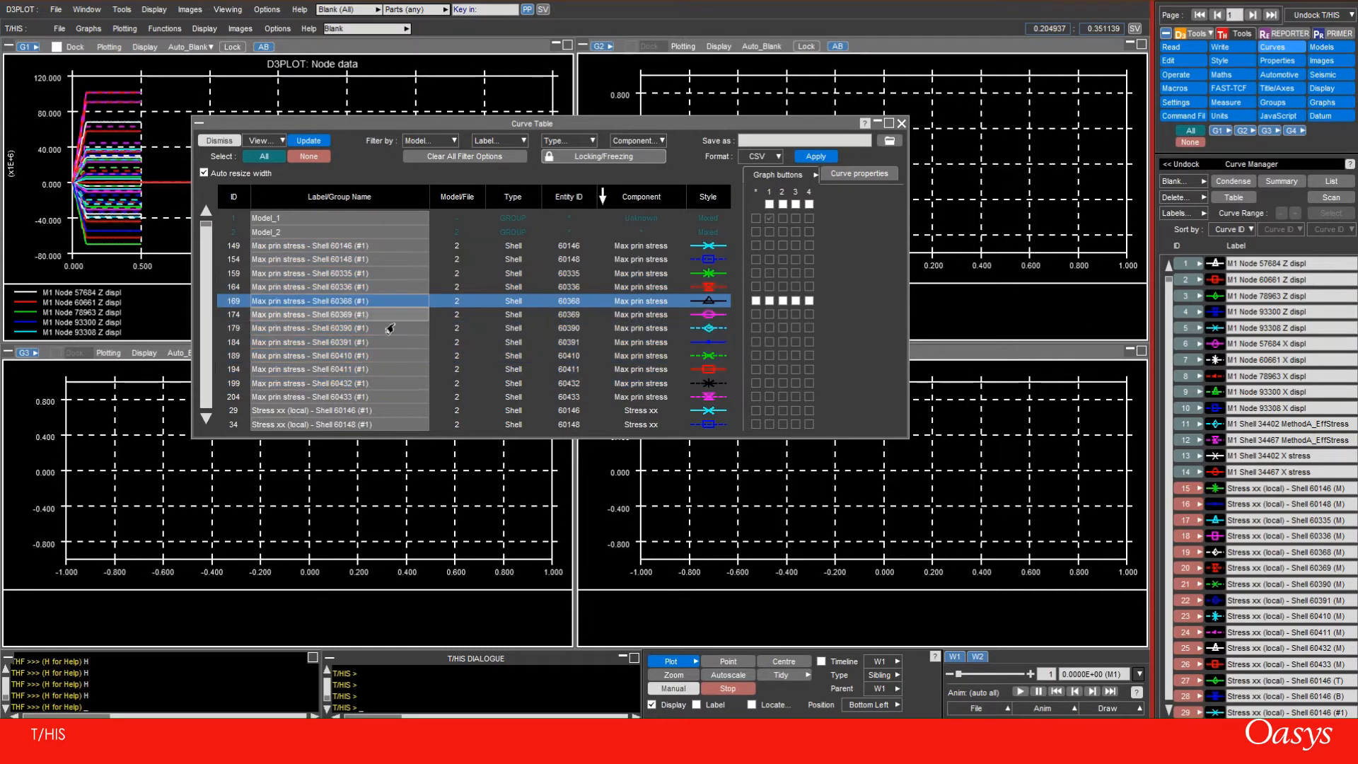
click(230, 257)
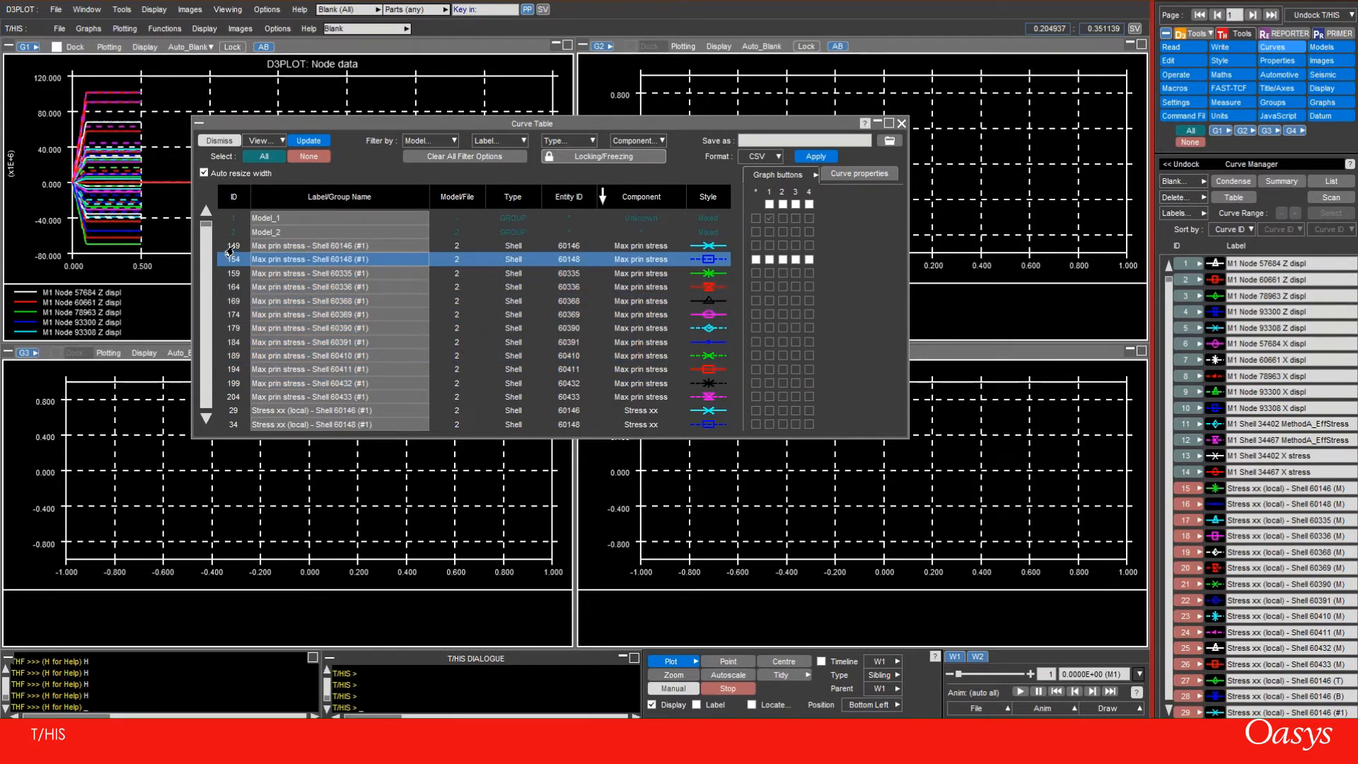
Select Max prin stress curves 149 to 204, give them dashed lines and circle symbols, and show them in graph 4
click(228, 249)
scroll(231, 319, down, 1)
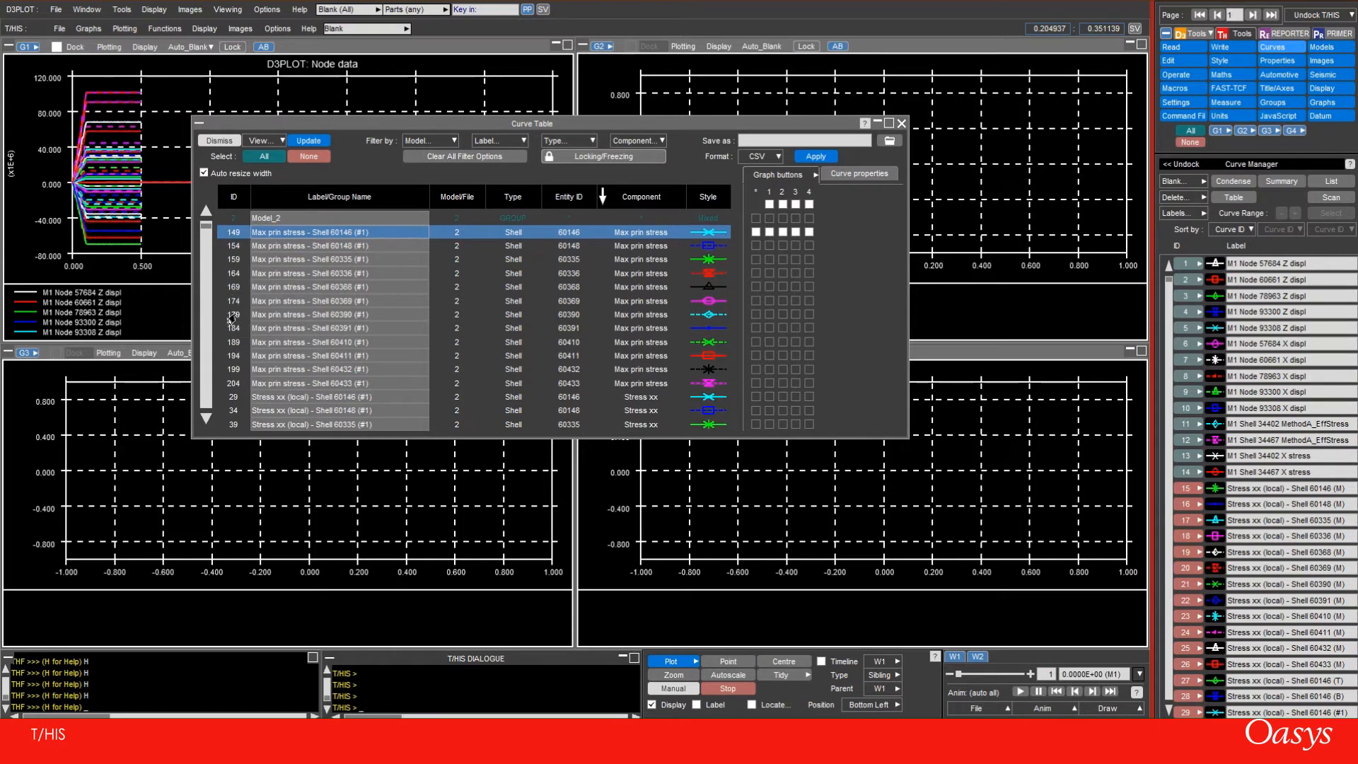
shift+click(221, 383)
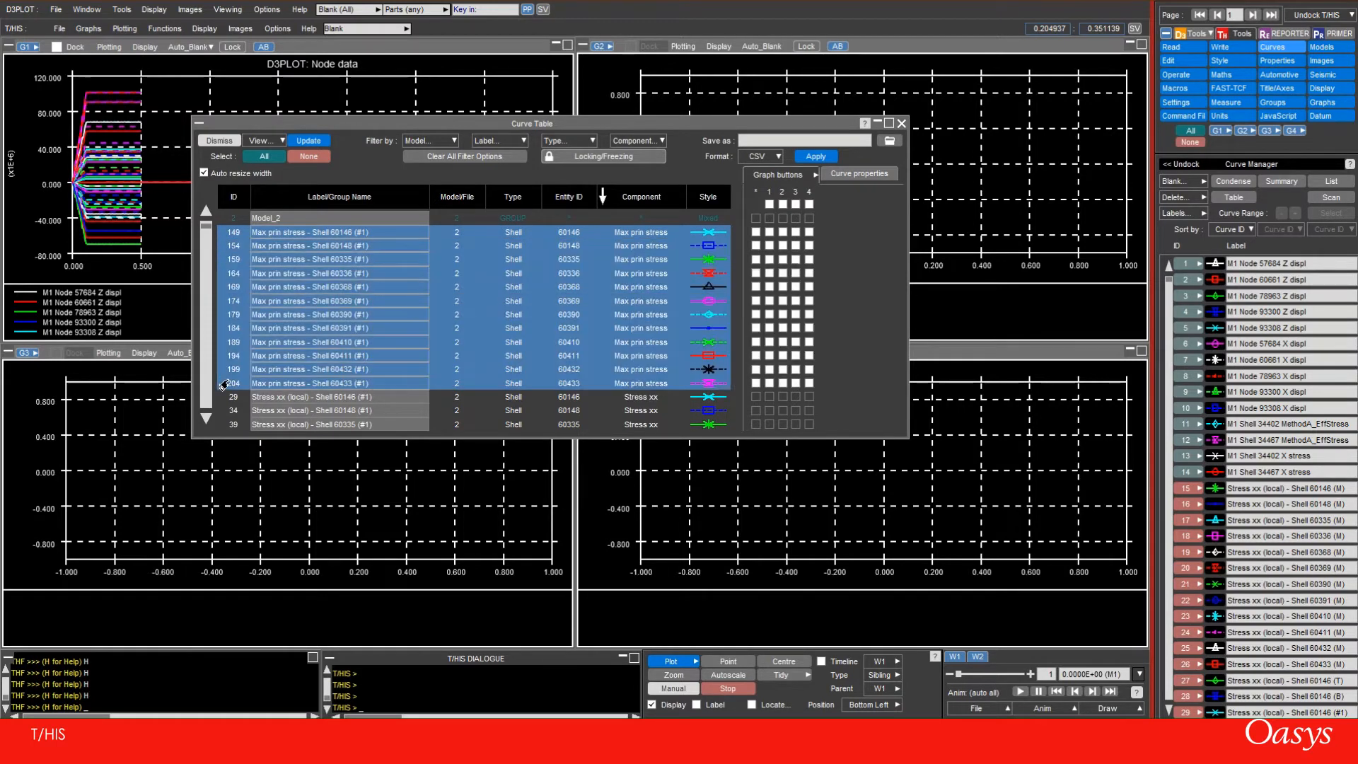
right_click(708, 278)
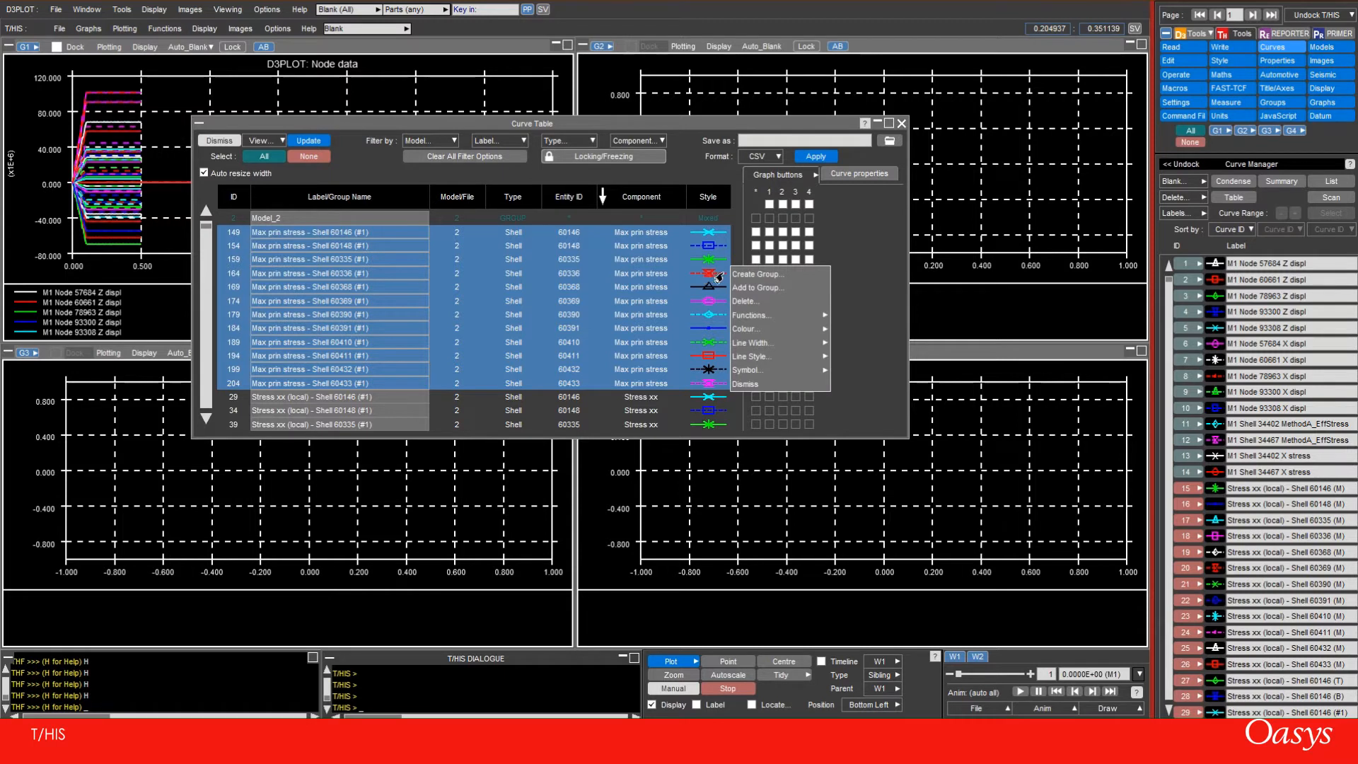
mouse_move(771, 359)
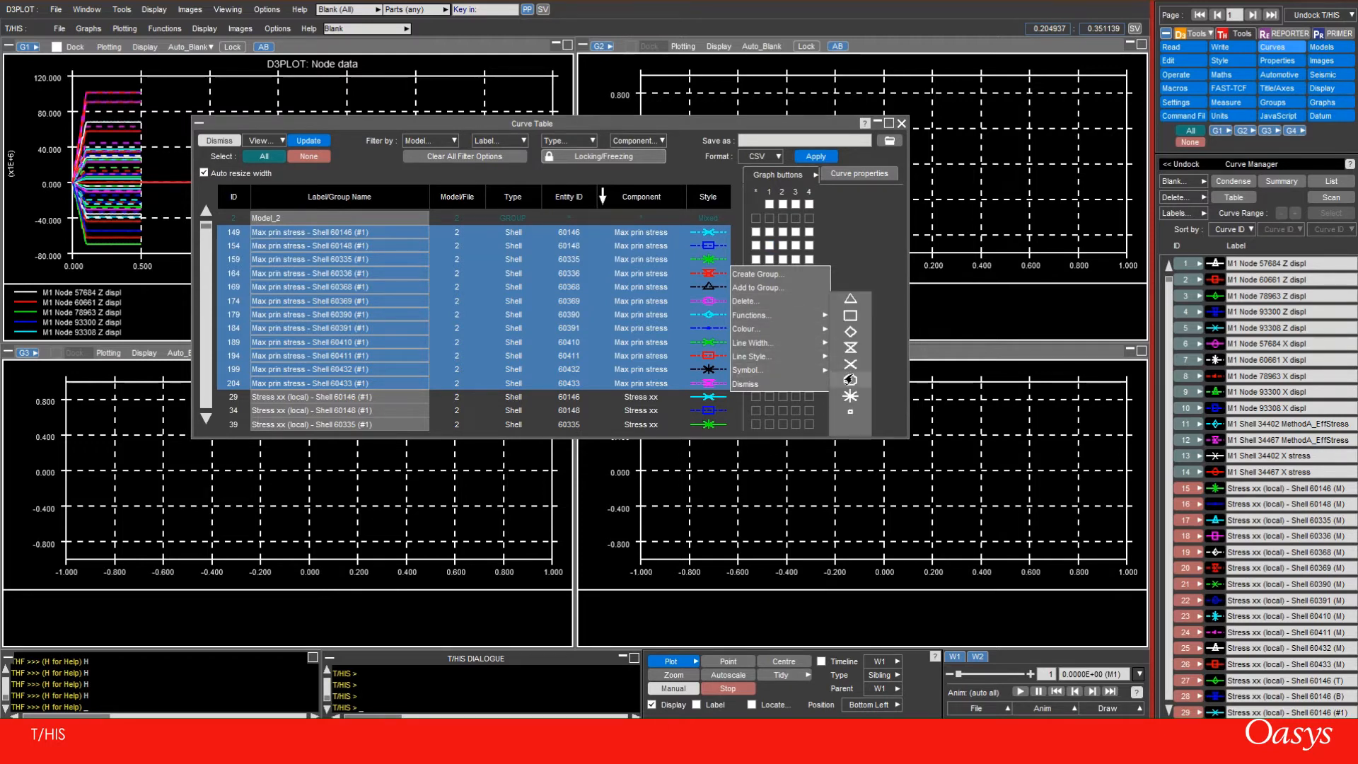
click(850, 381)
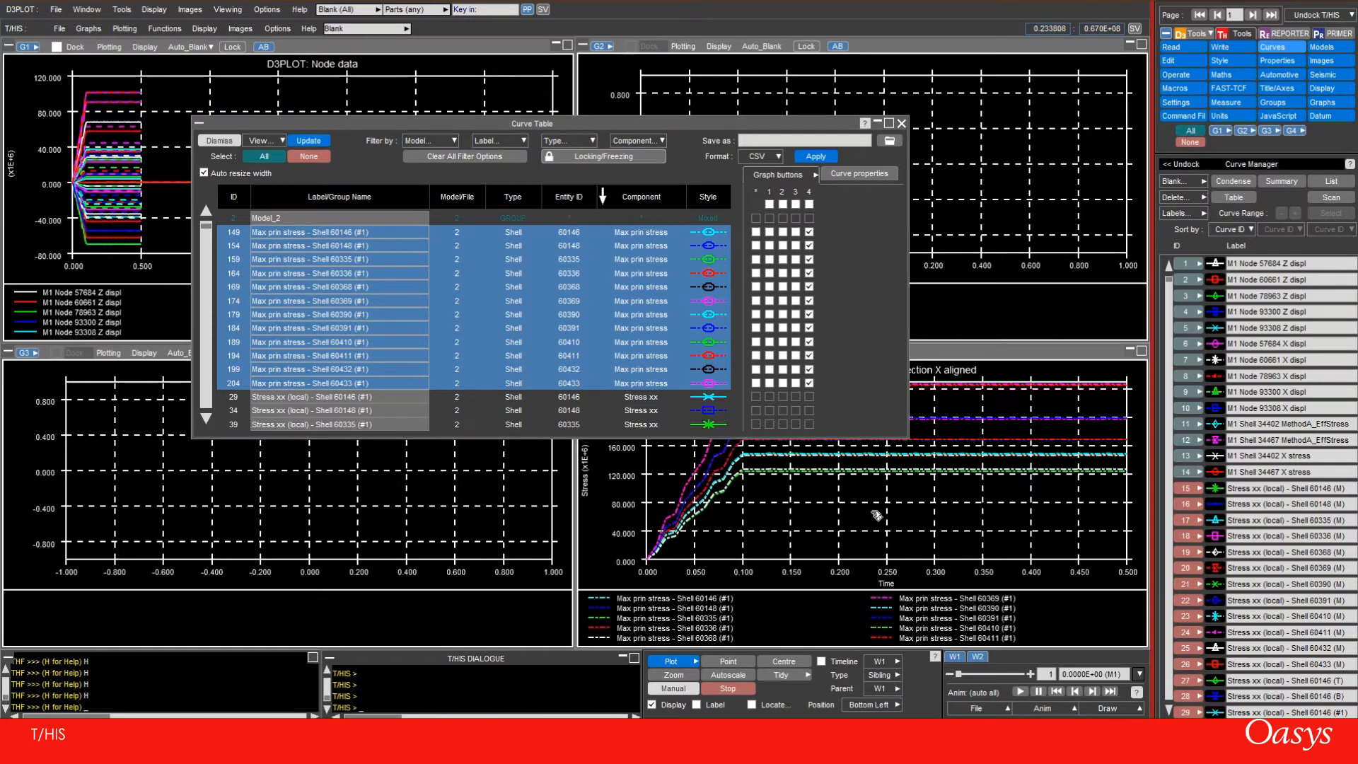
Move the curve table clear of graph 4, examine its stress curves up close, and select only curve 149
drag(739, 124, 703, 89)
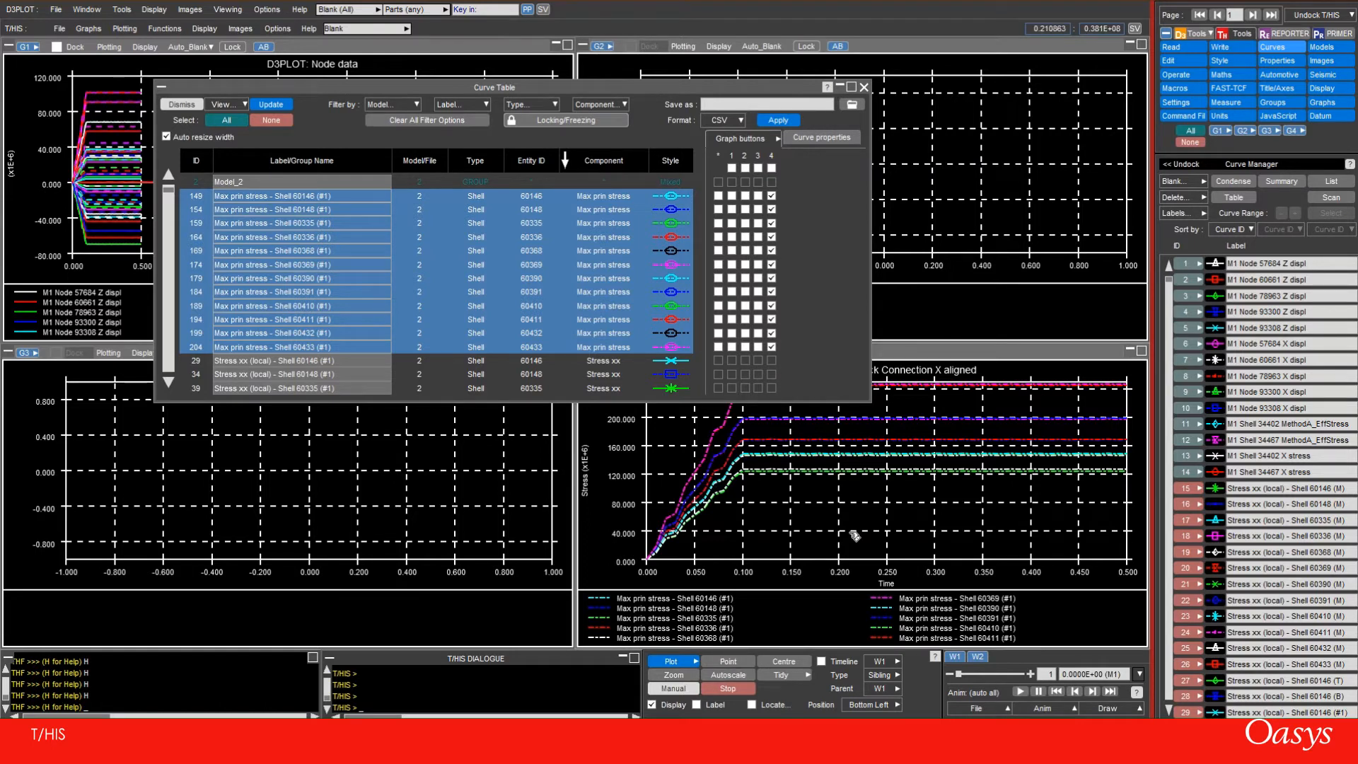
scroll(931, 424, up, 5)
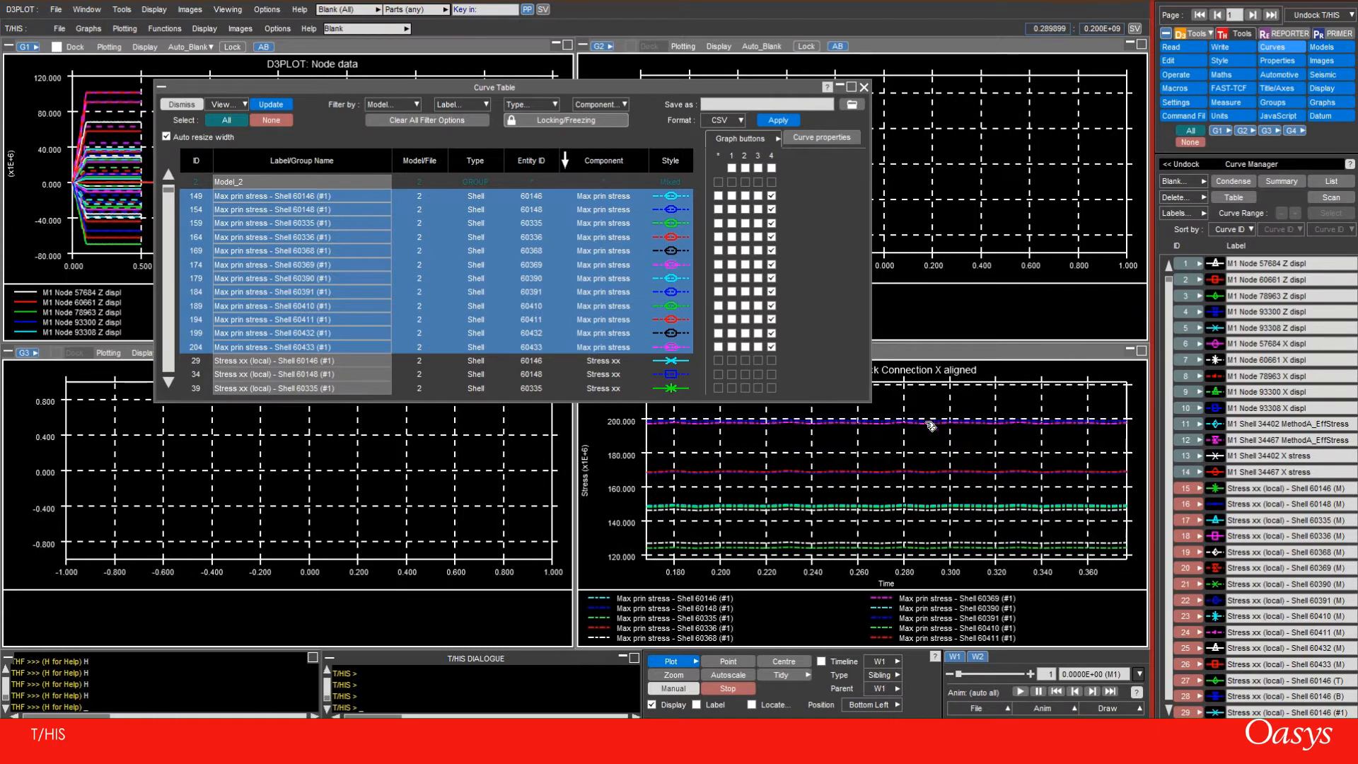
scroll(920, 446, down, 5)
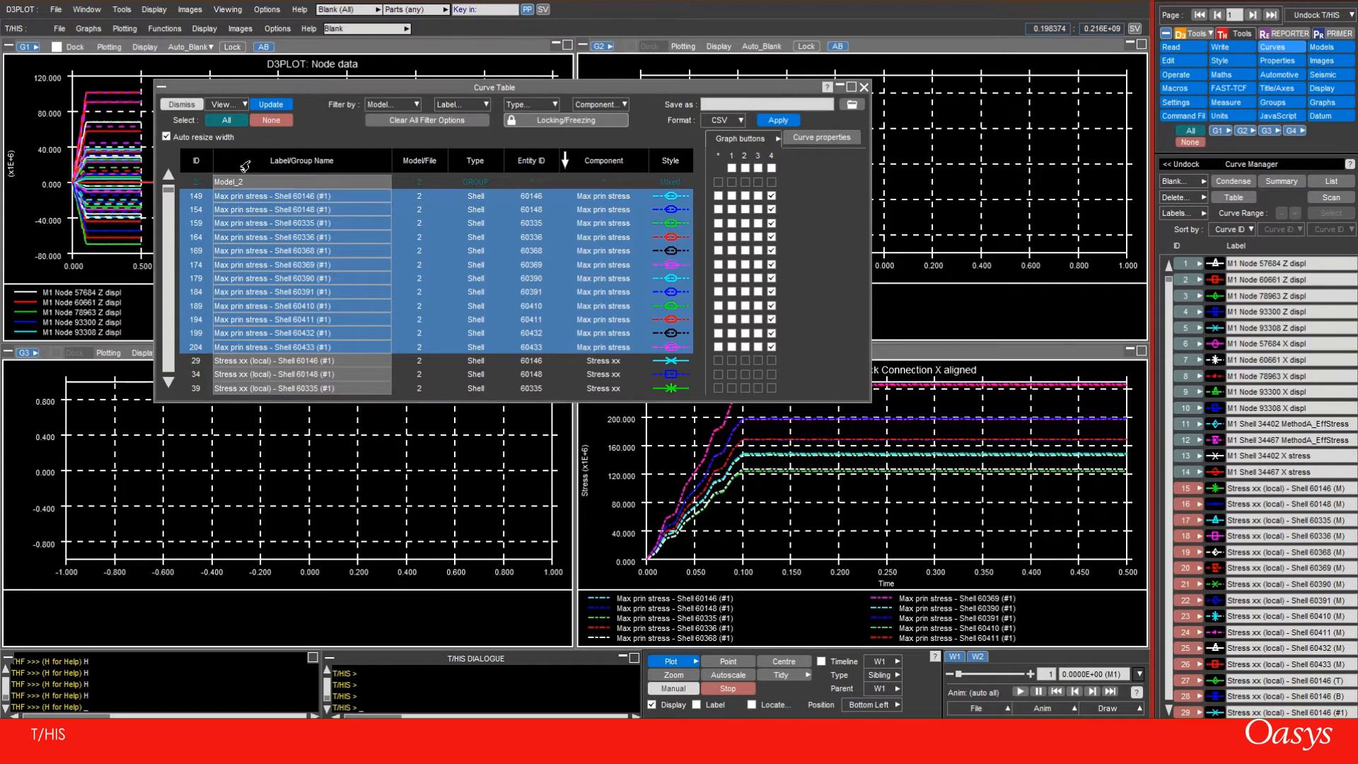
click(186, 197)
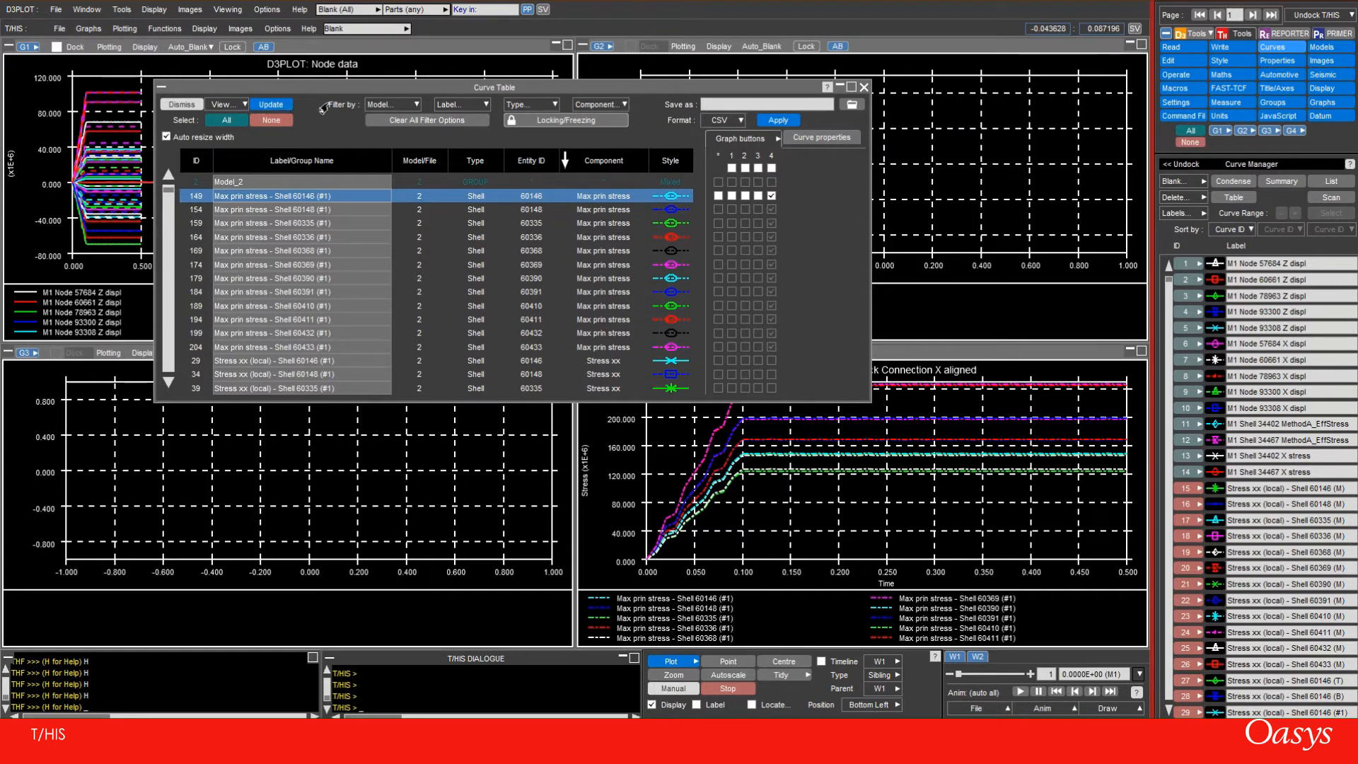
Hide the Style column and include Min +ve Y among the curve properties in the curve table's column settings
click(240, 108)
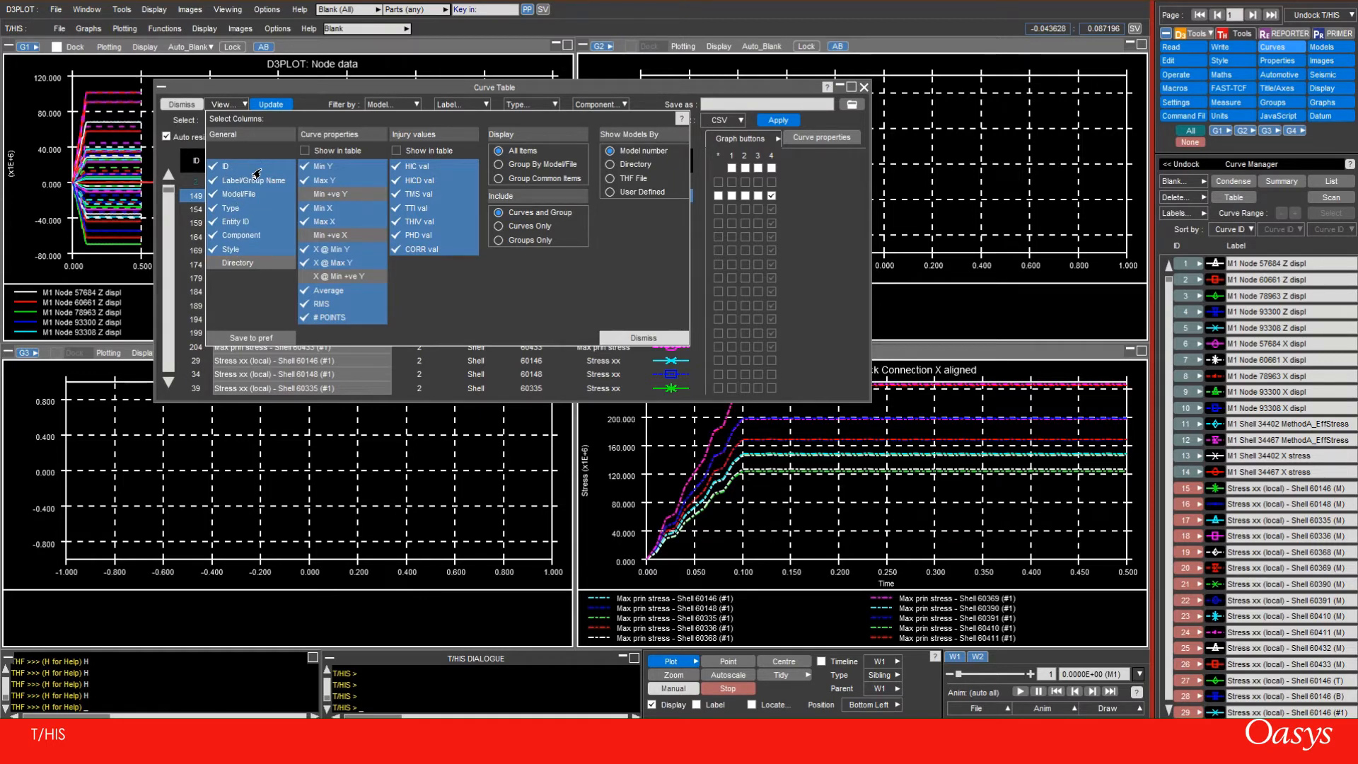
click(228, 250)
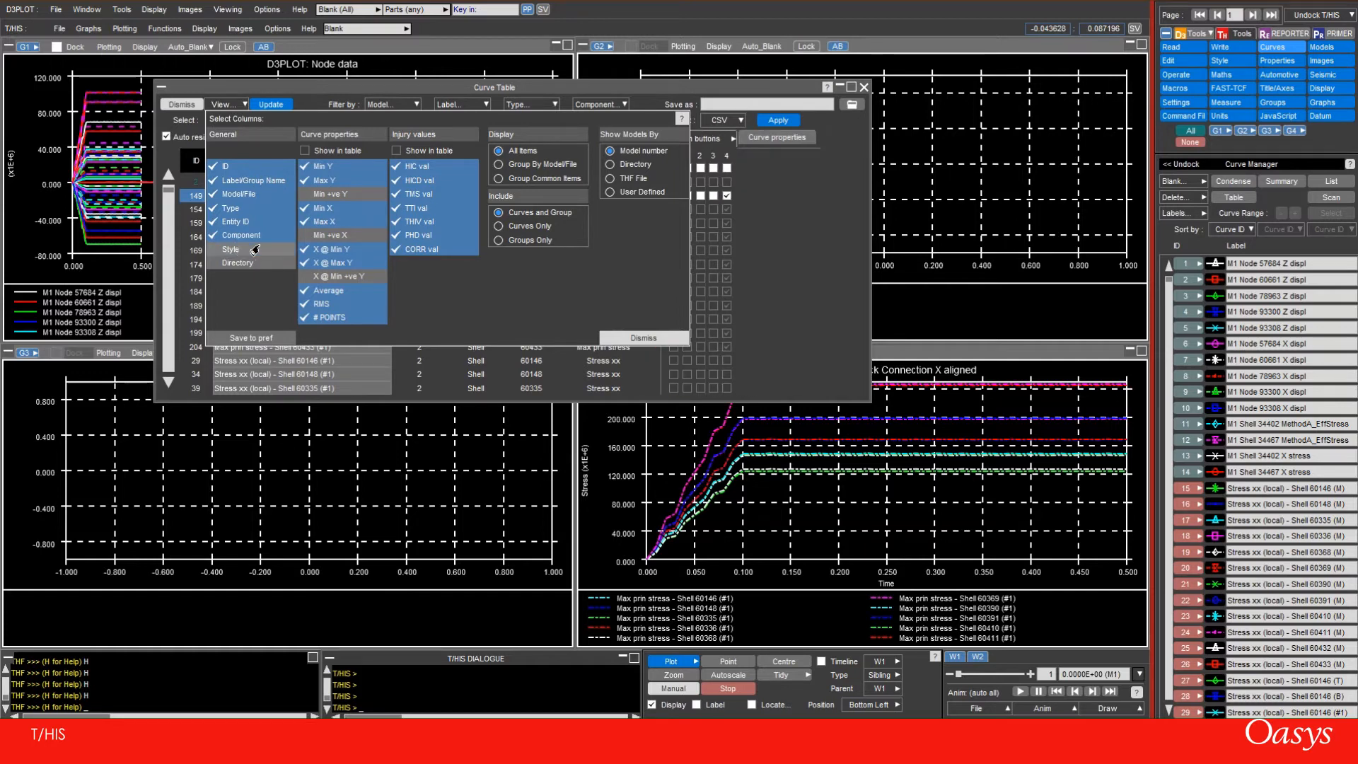
click(319, 194)
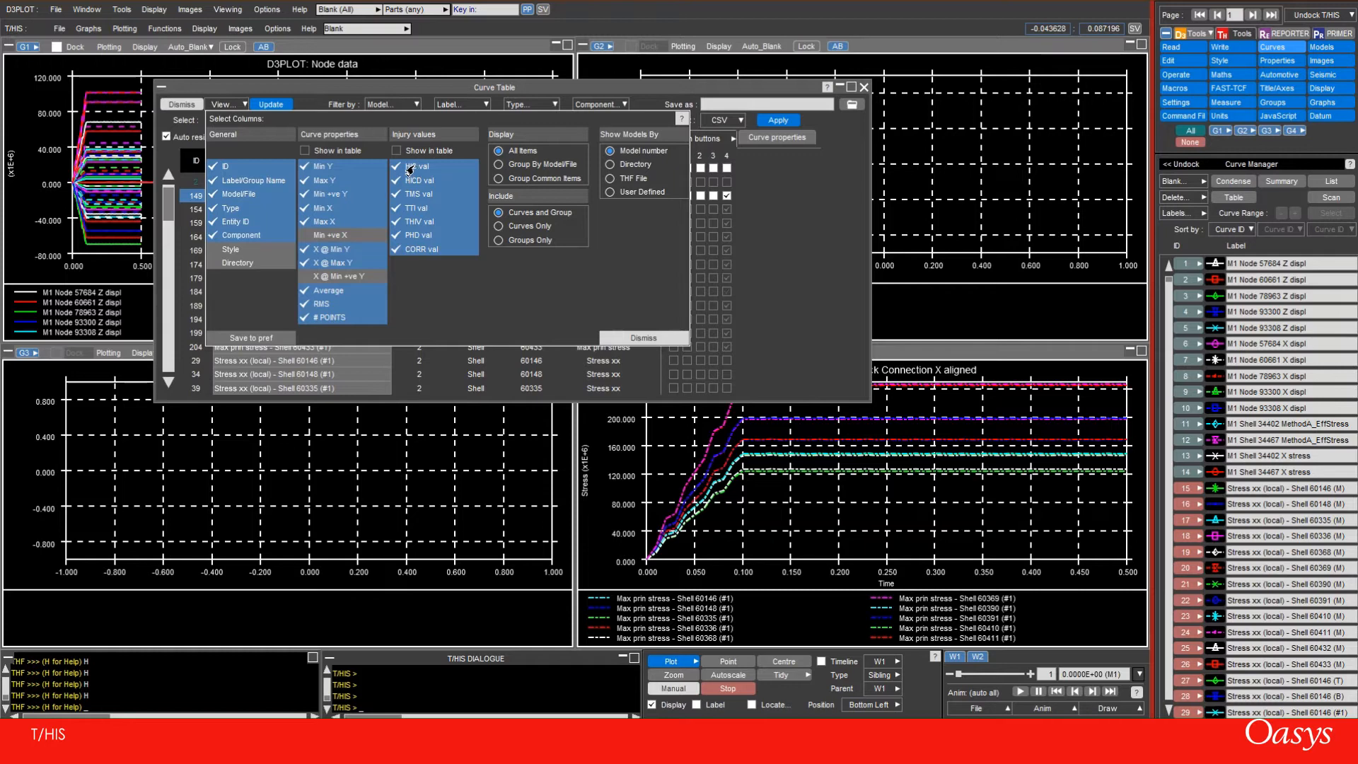
Exclude all the injury values, from HIC val to CORR val, from the curve table's columns and close the column settings
click(409, 168)
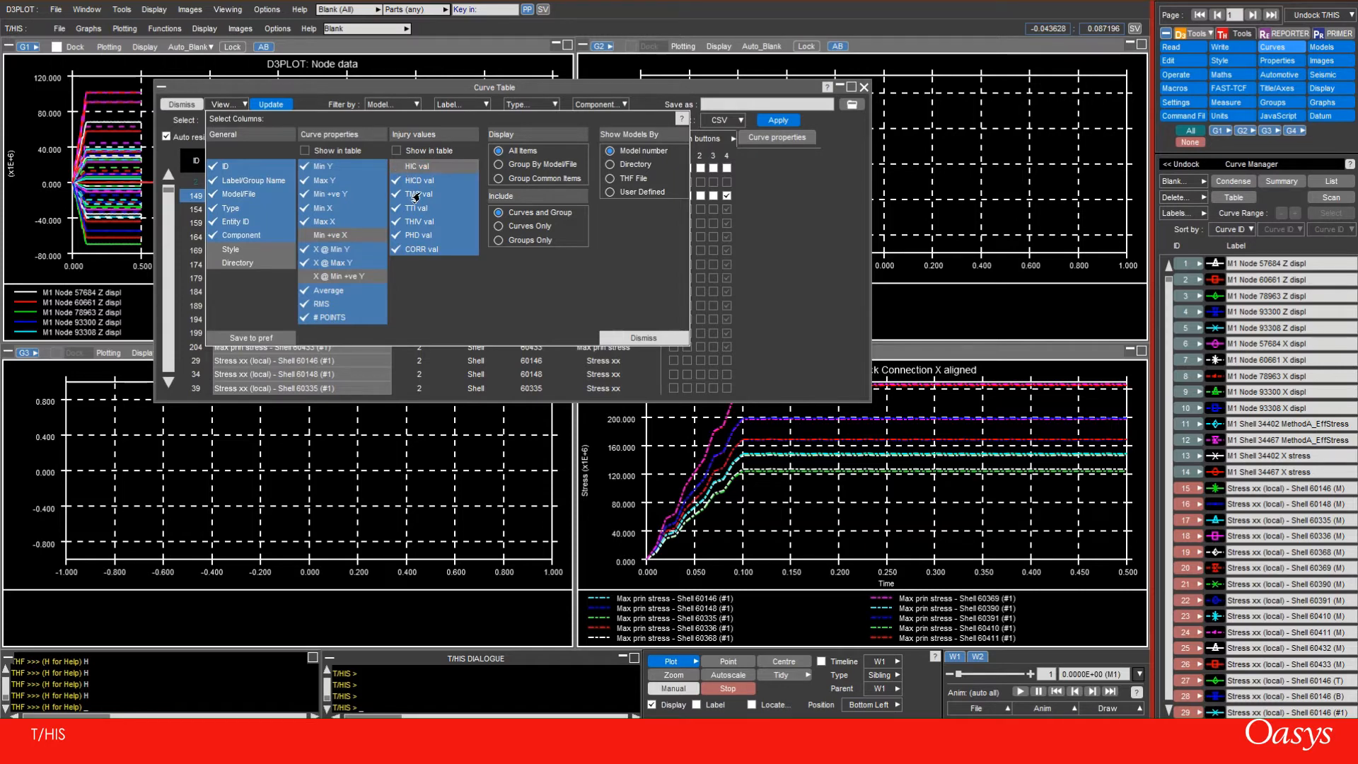
click(409, 249)
click(404, 236)
click(405, 221)
click(405, 208)
click(401, 195)
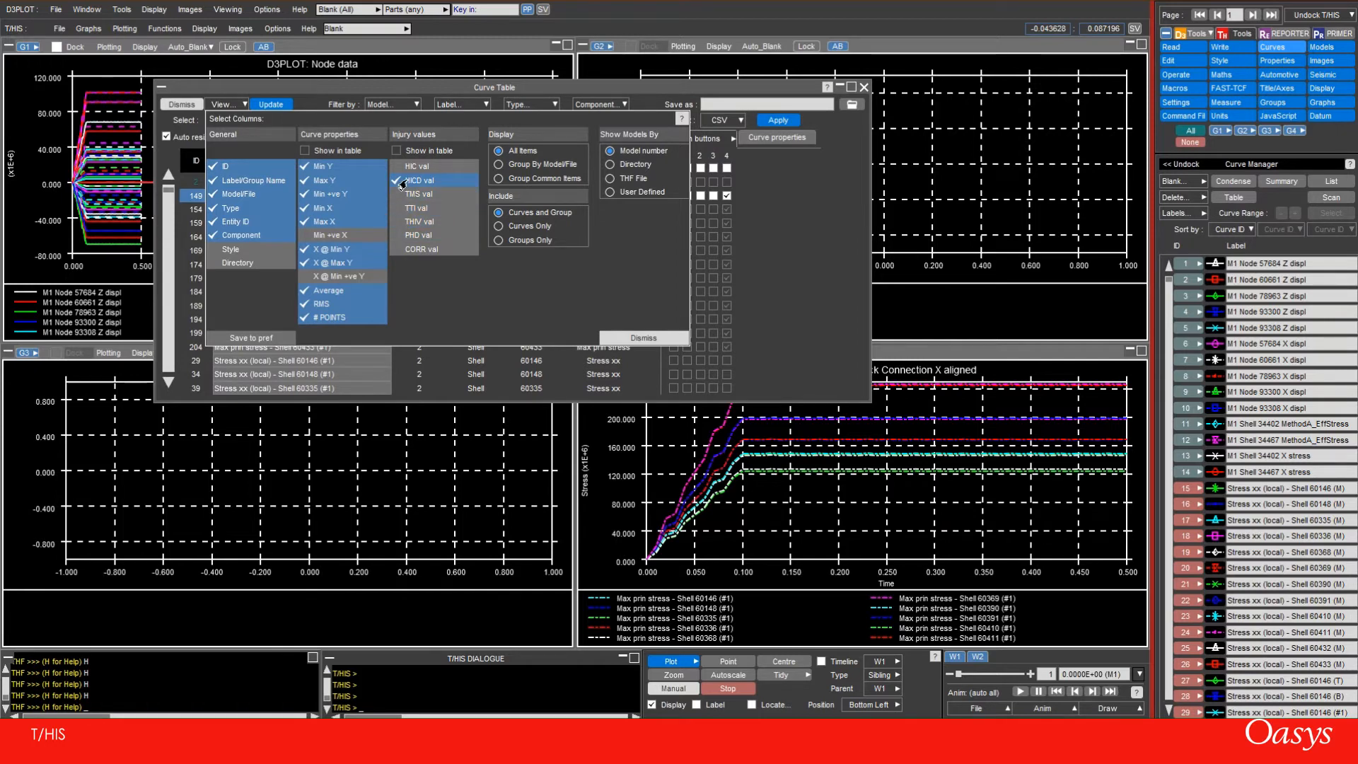
click(407, 180)
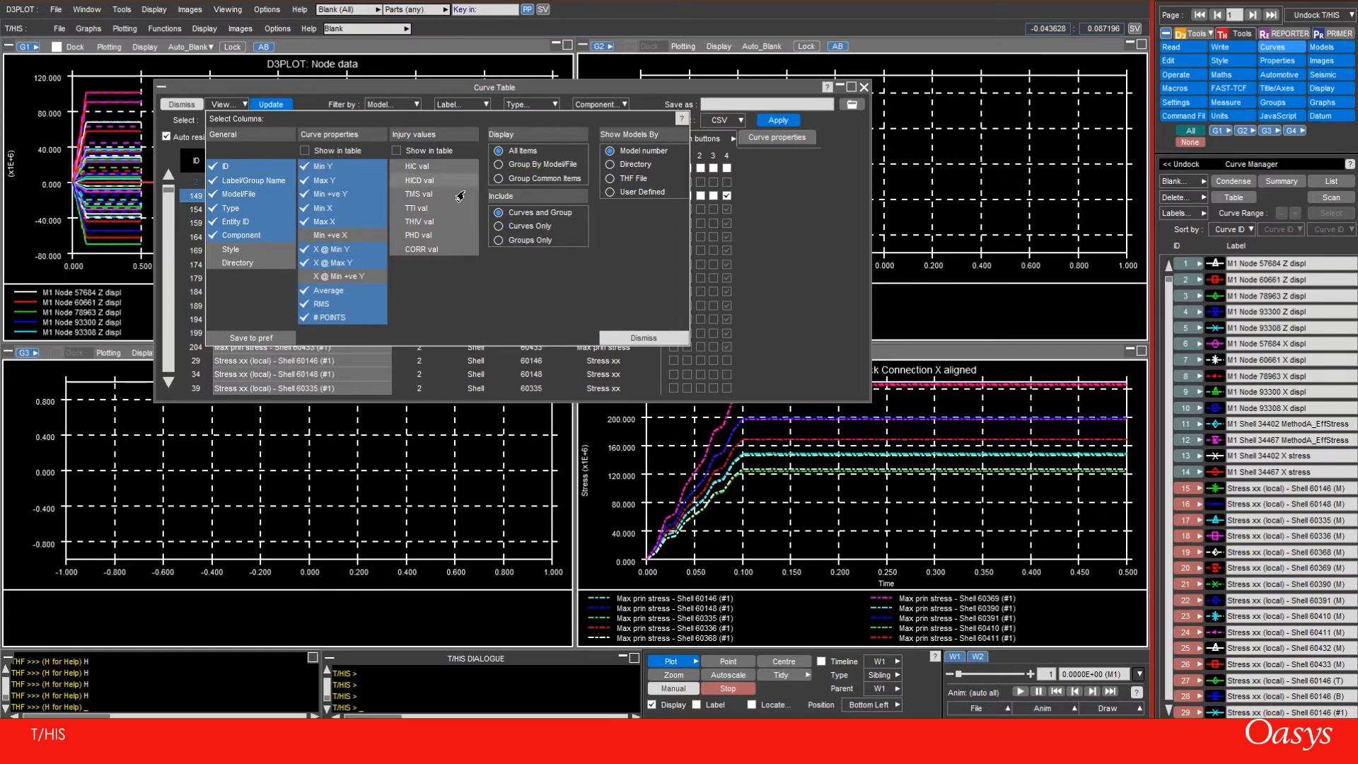
click(640, 339)
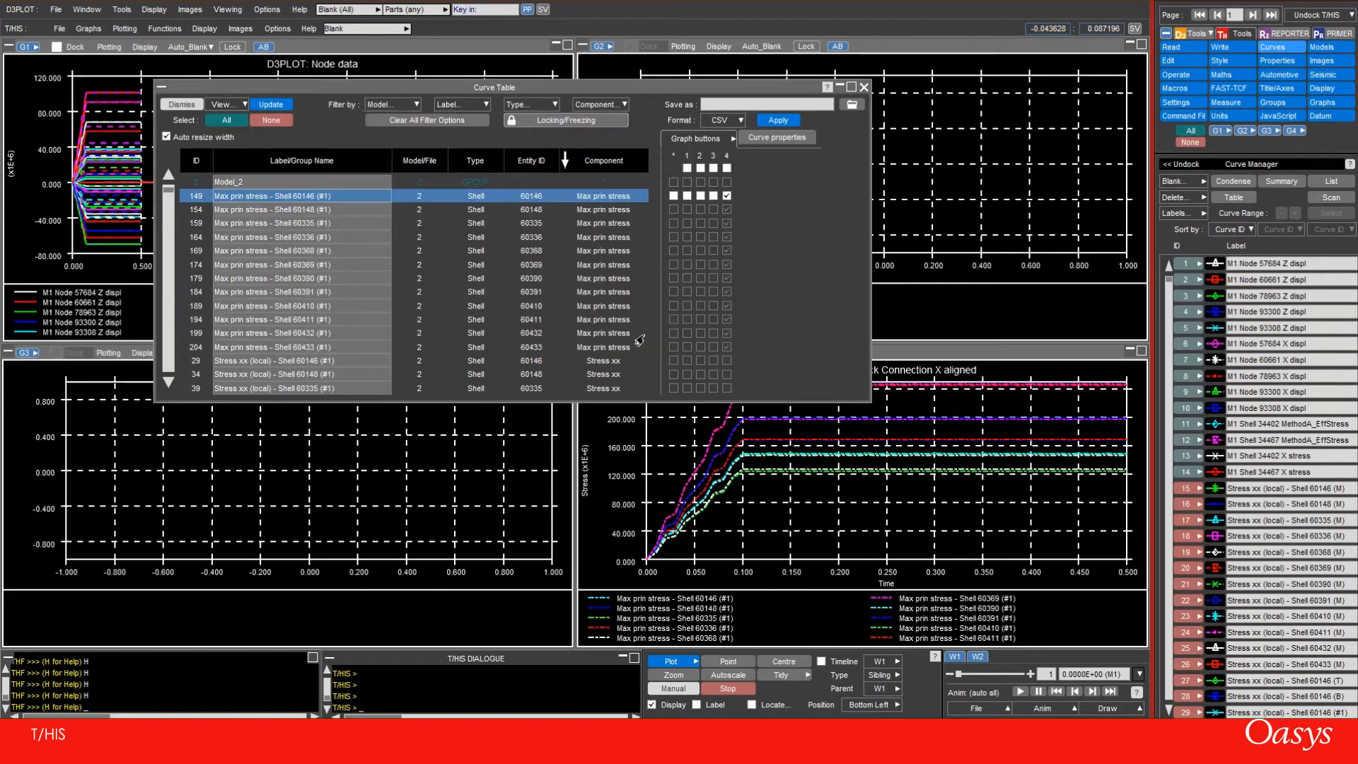
Show the curve properties in place of the graph buttons and move the widened curve table clear of the Curve Manager
click(768, 138)
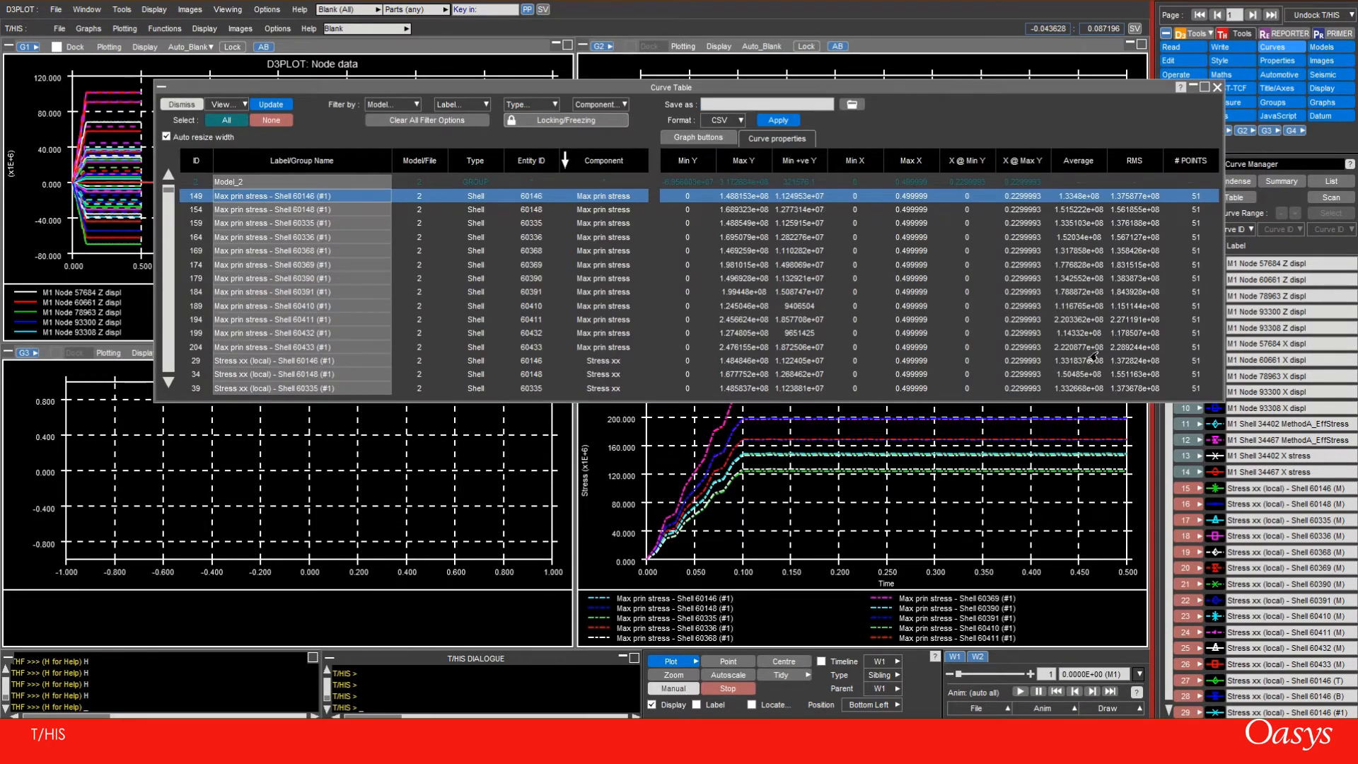
click(703, 139)
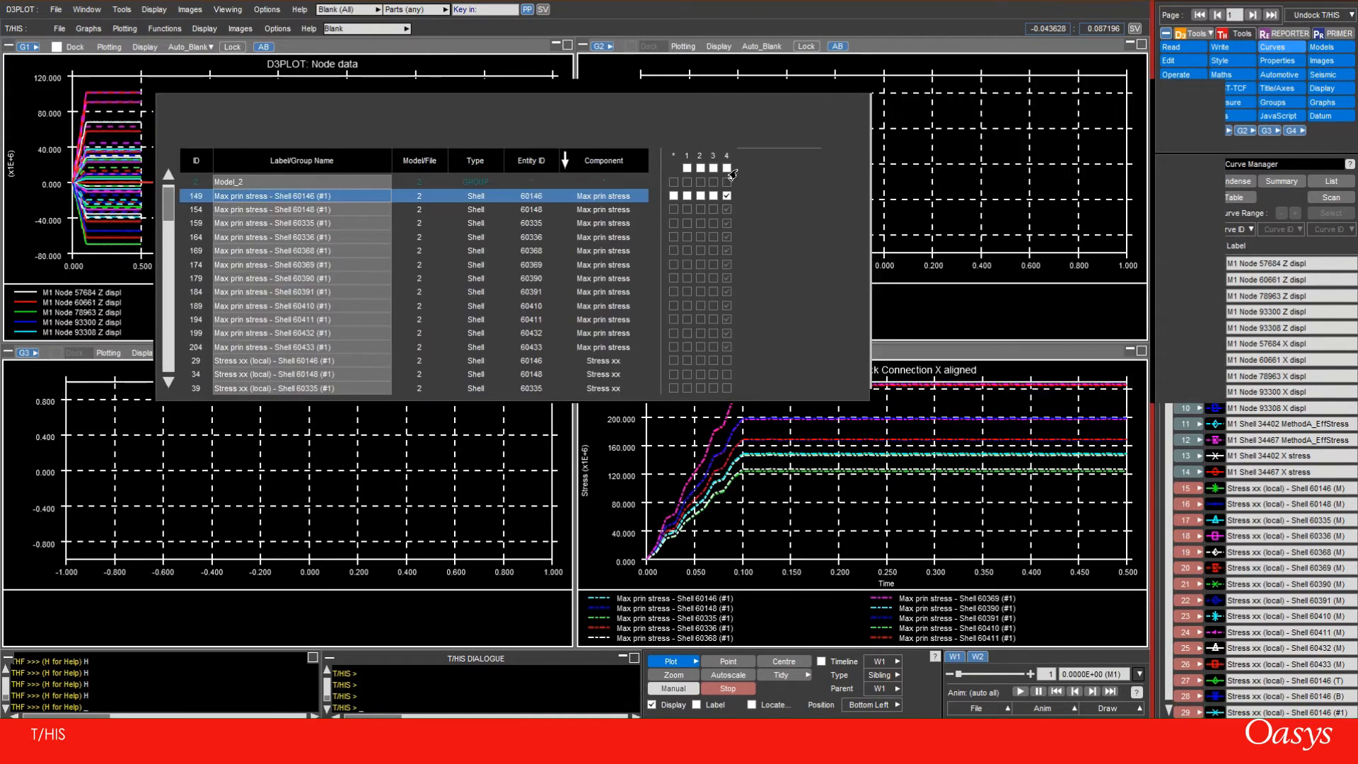
click(751, 140)
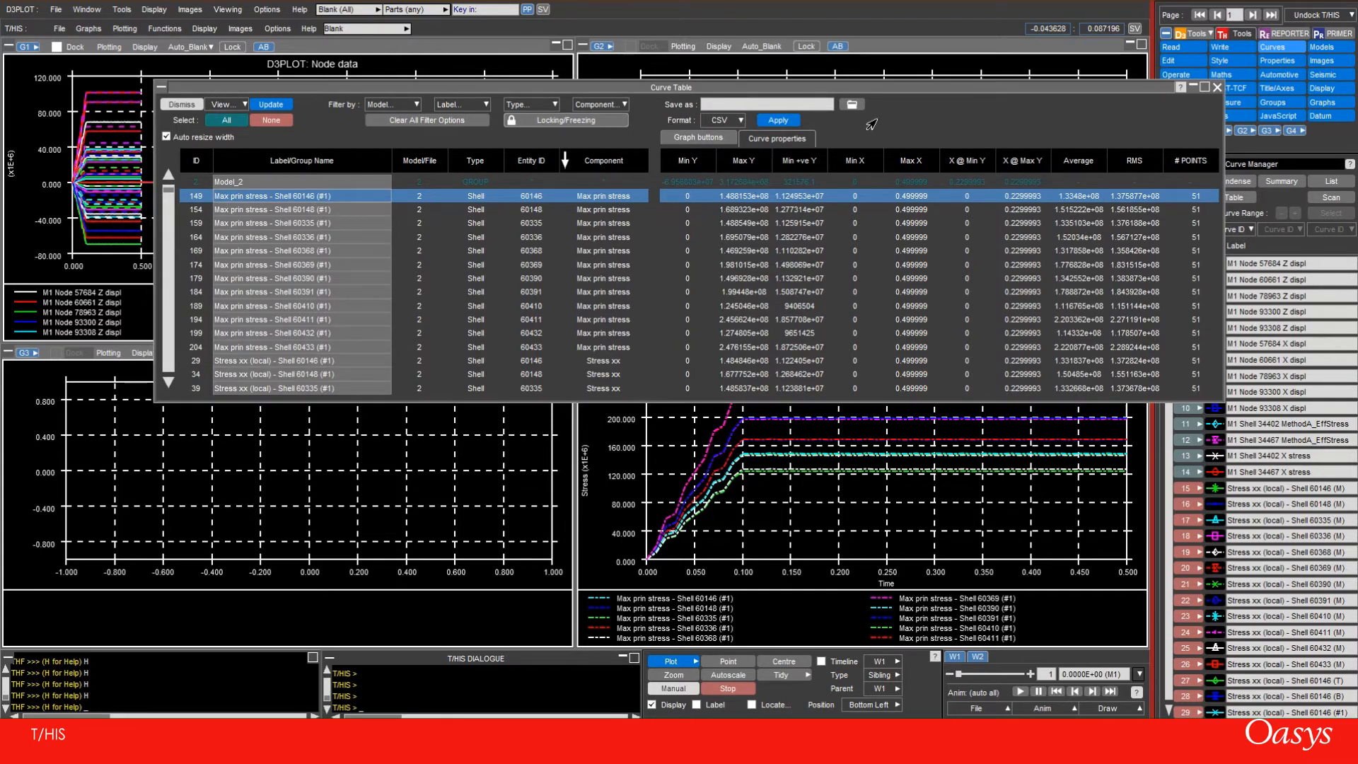
drag(927, 94, 850, 132)
Try sorting the curve table by several properties from Max X to # POINTS and by Min Y, and return to sorting by Component
scroll(844, 203, down, 5)
click(828, 201)
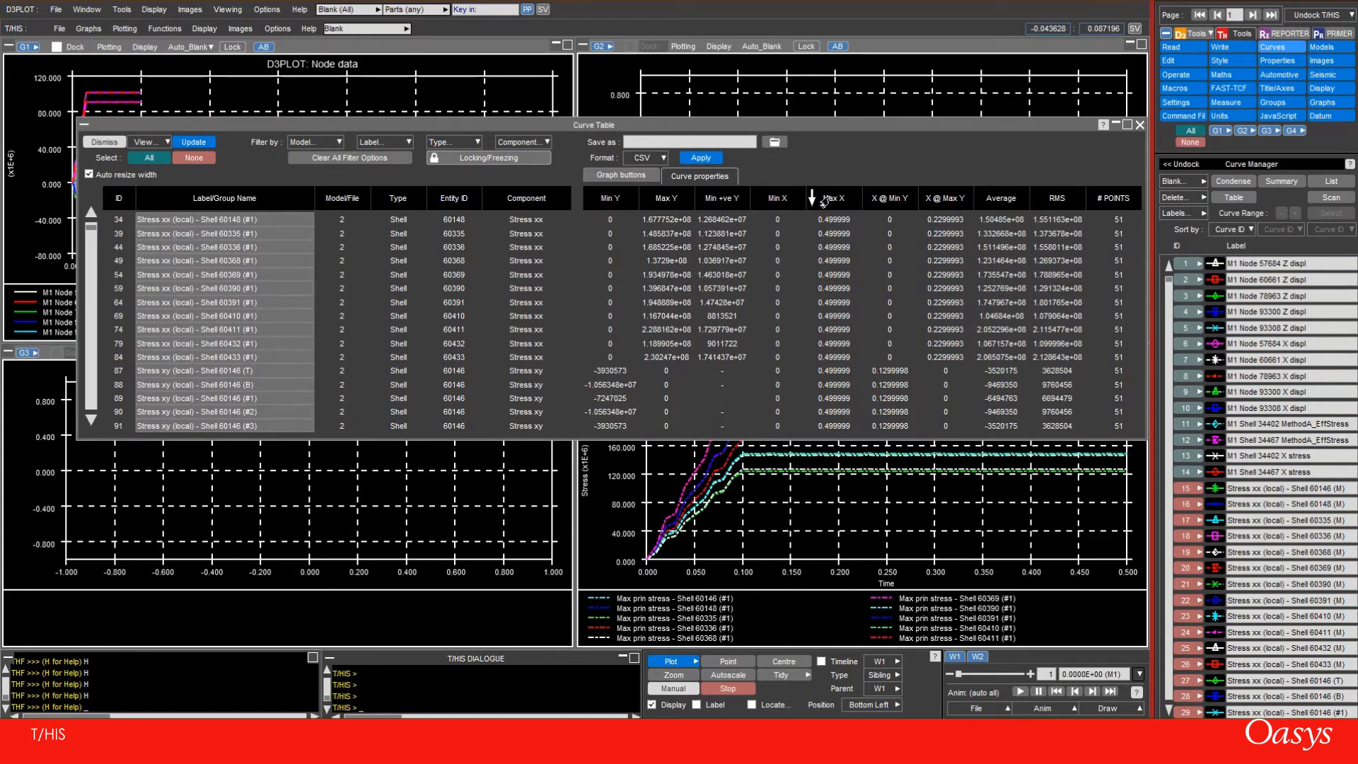
click(885, 200)
click(937, 200)
click(995, 200)
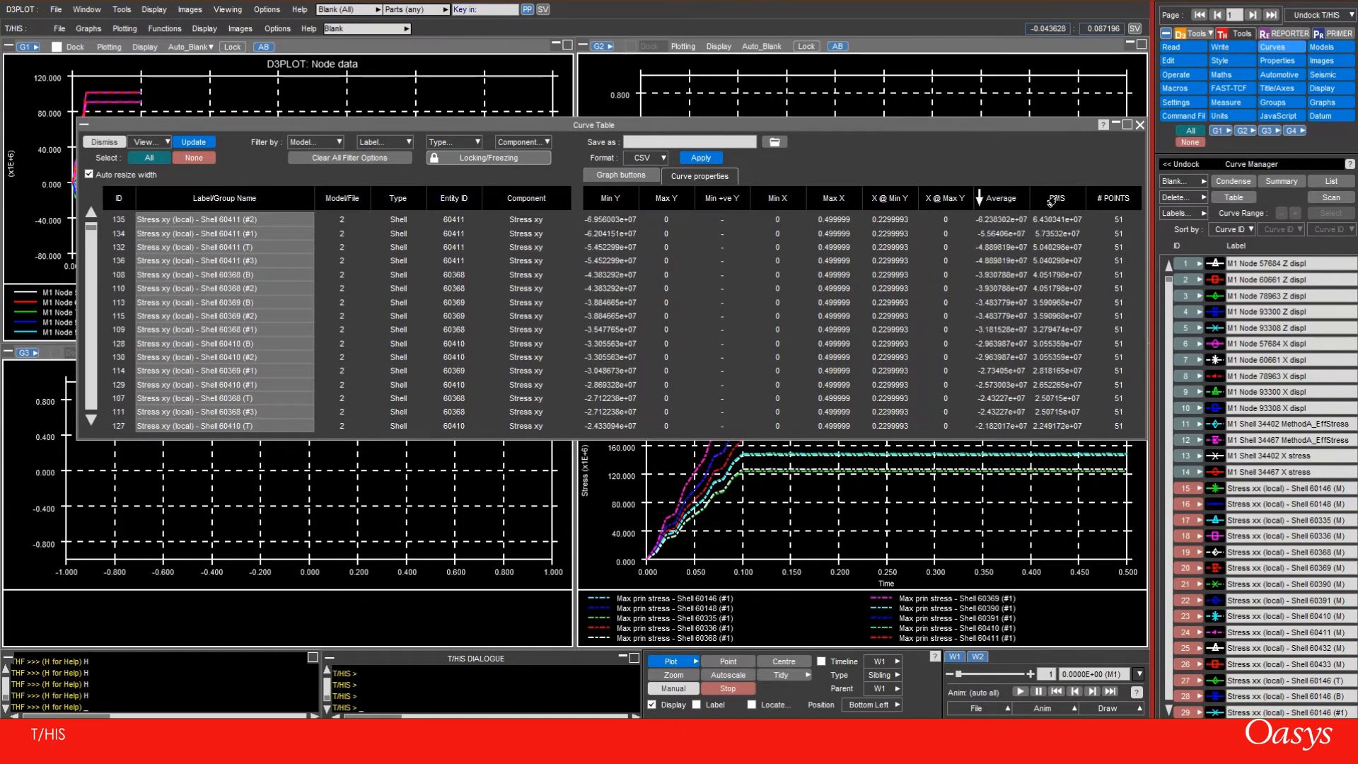
click(1052, 200)
click(1110, 200)
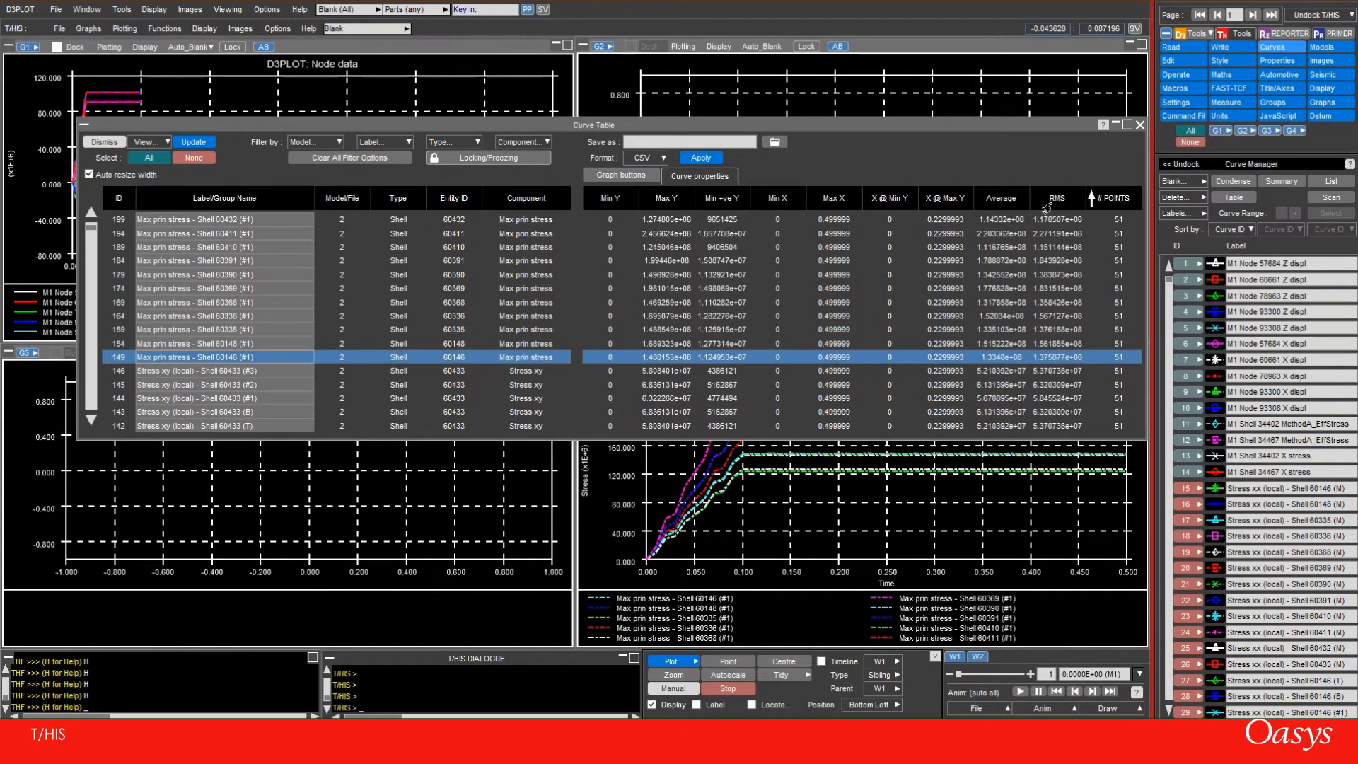
click(610, 200)
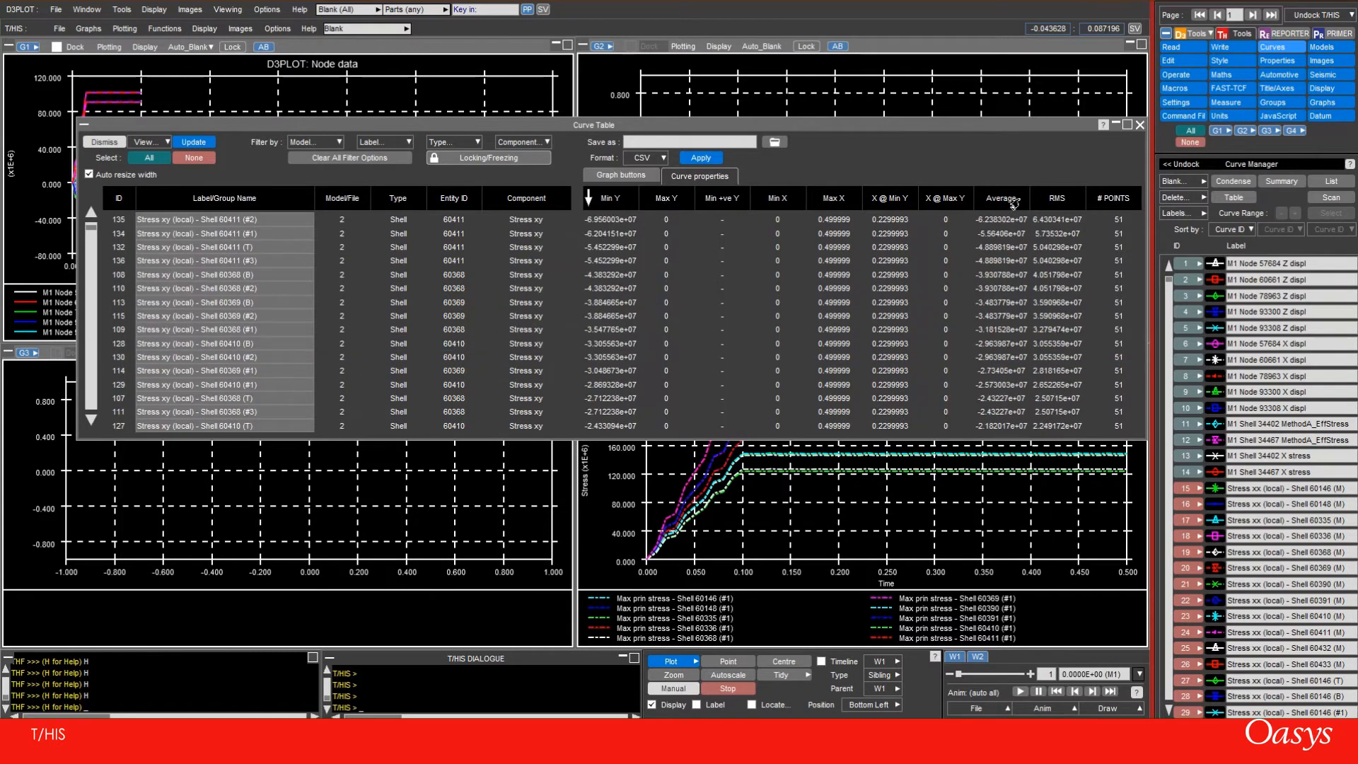
click(522, 205)
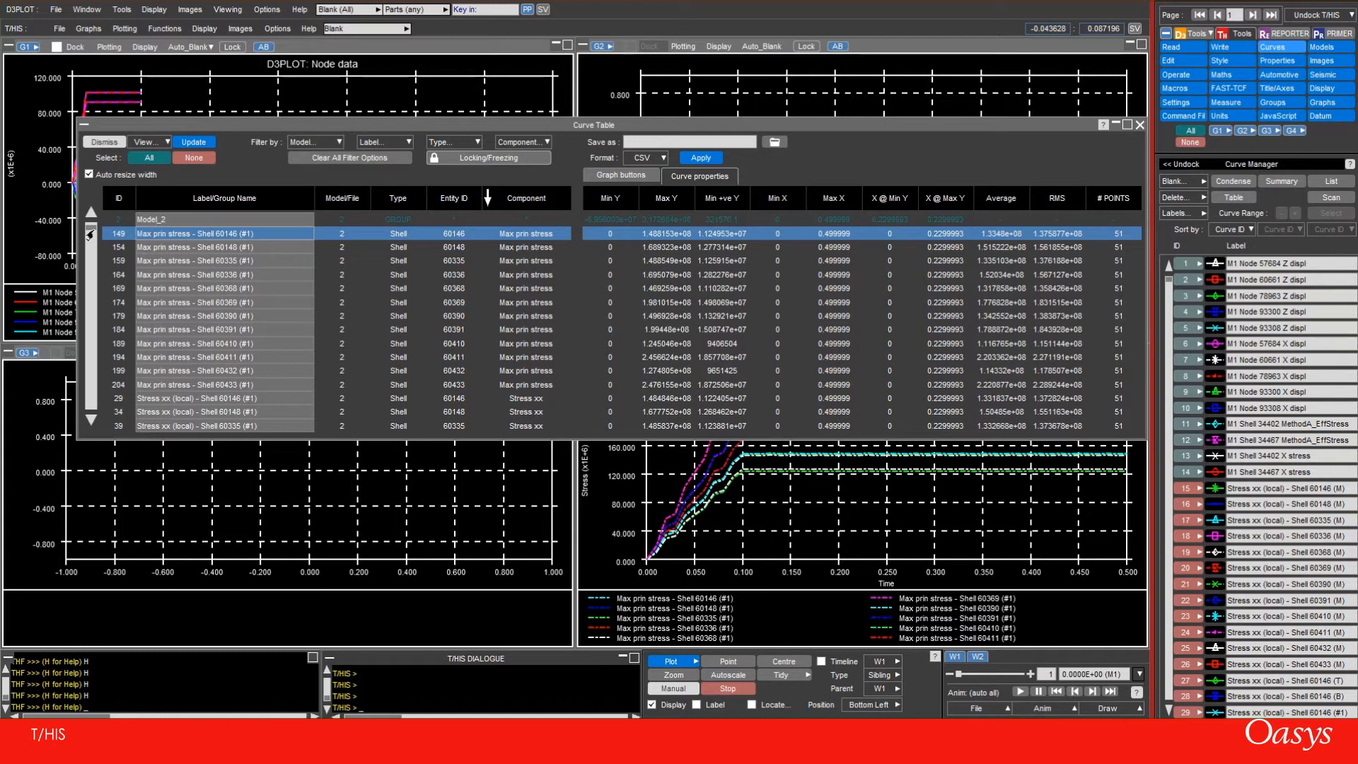
Try selecting the Stress xy #1 curves 89, 94 and 99 individually, followed by only curve 91
drag(89, 228, 81, 299)
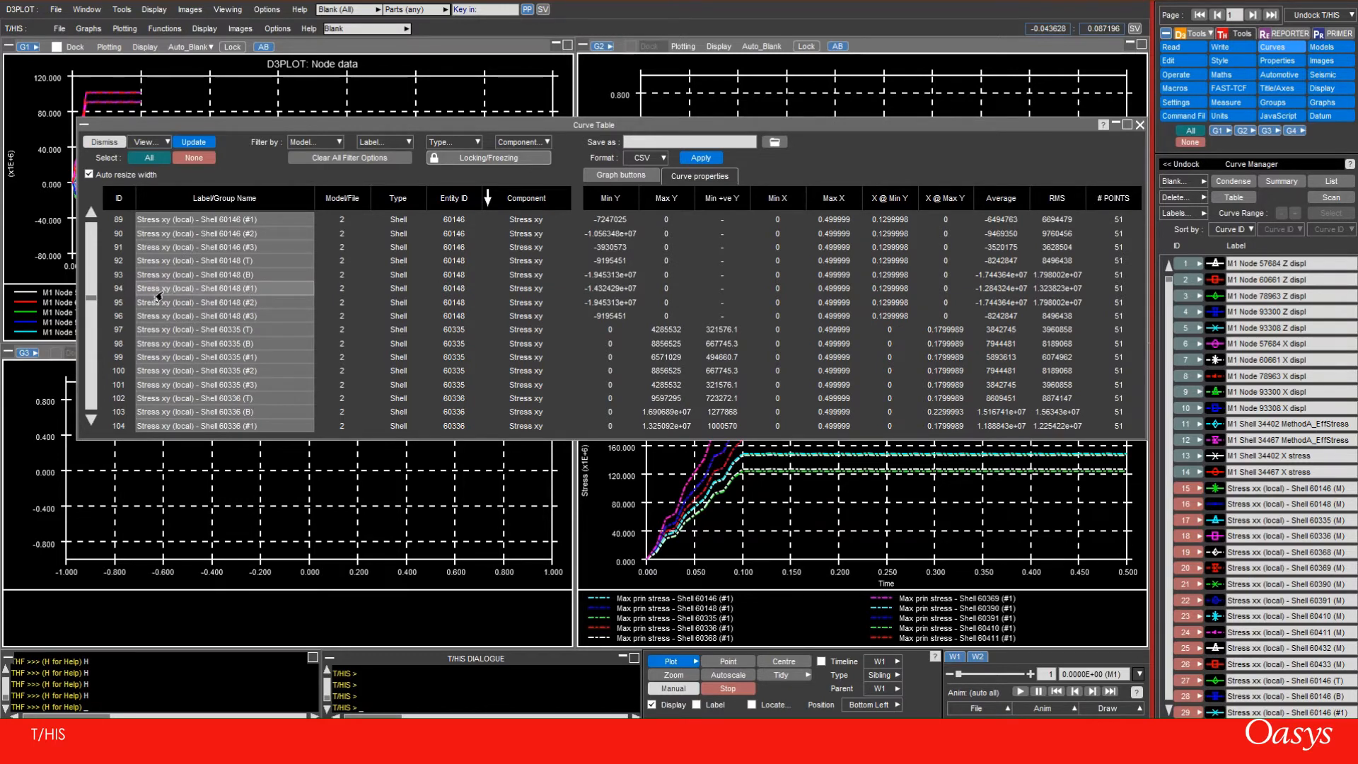
drag(88, 298, 88, 264)
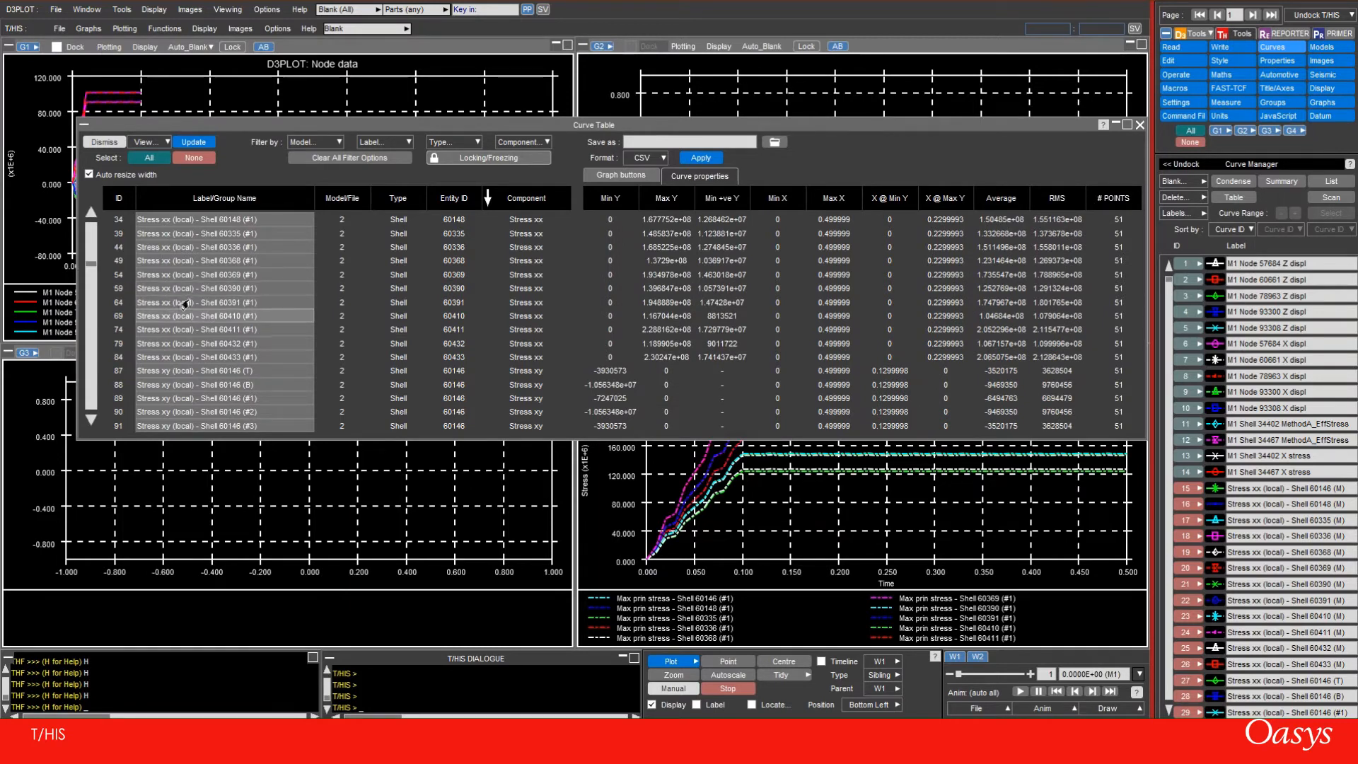
scroll(172, 356, down, 1)
scroll(173, 356, down, 1)
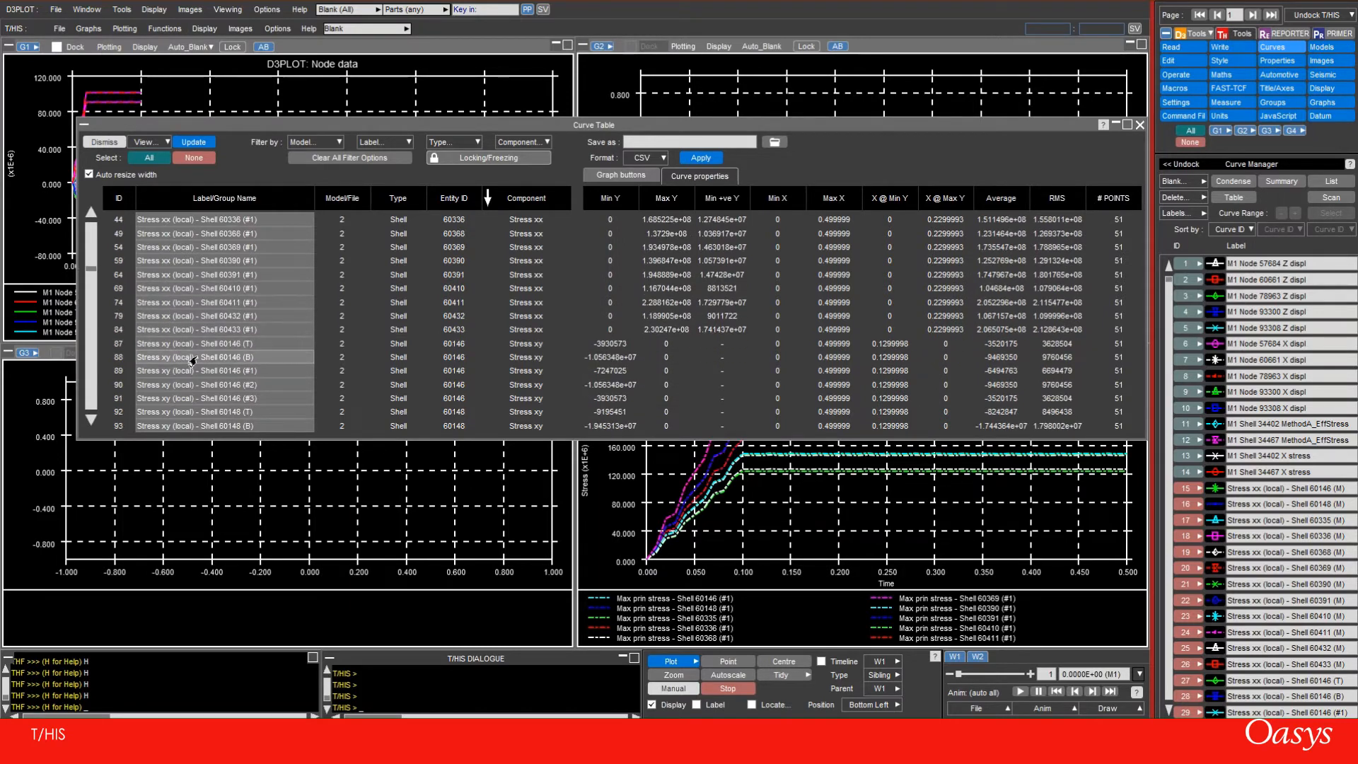
click(150, 371)
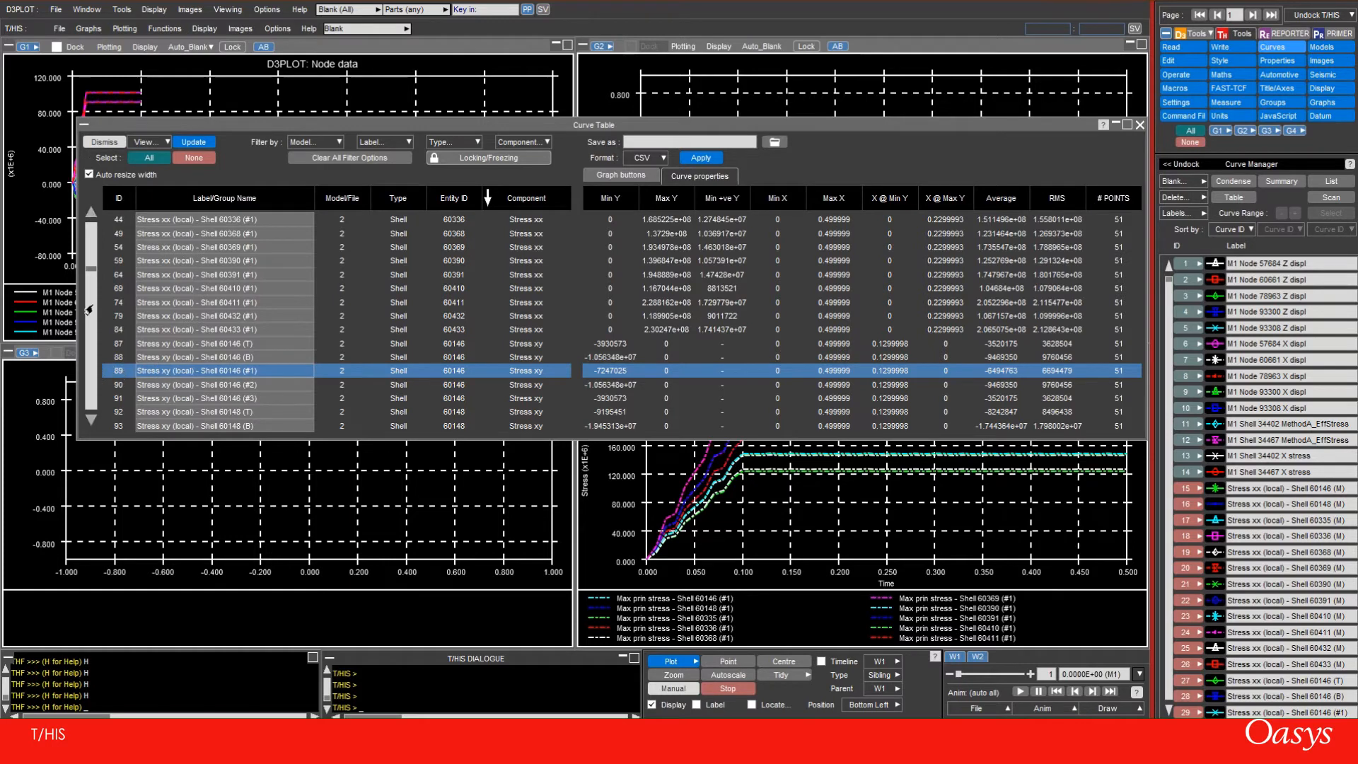
scroll(118, 352, down, 3)
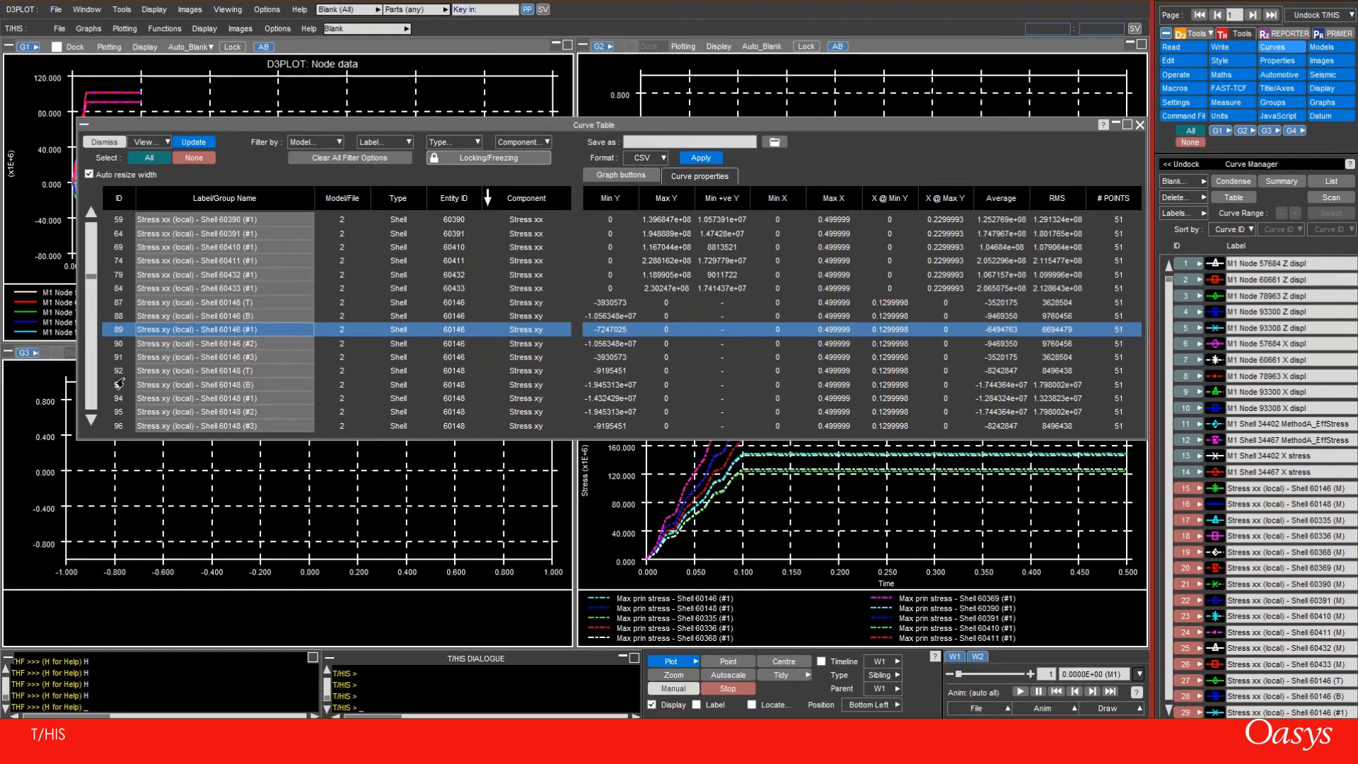
scroll(117, 380, down, 4)
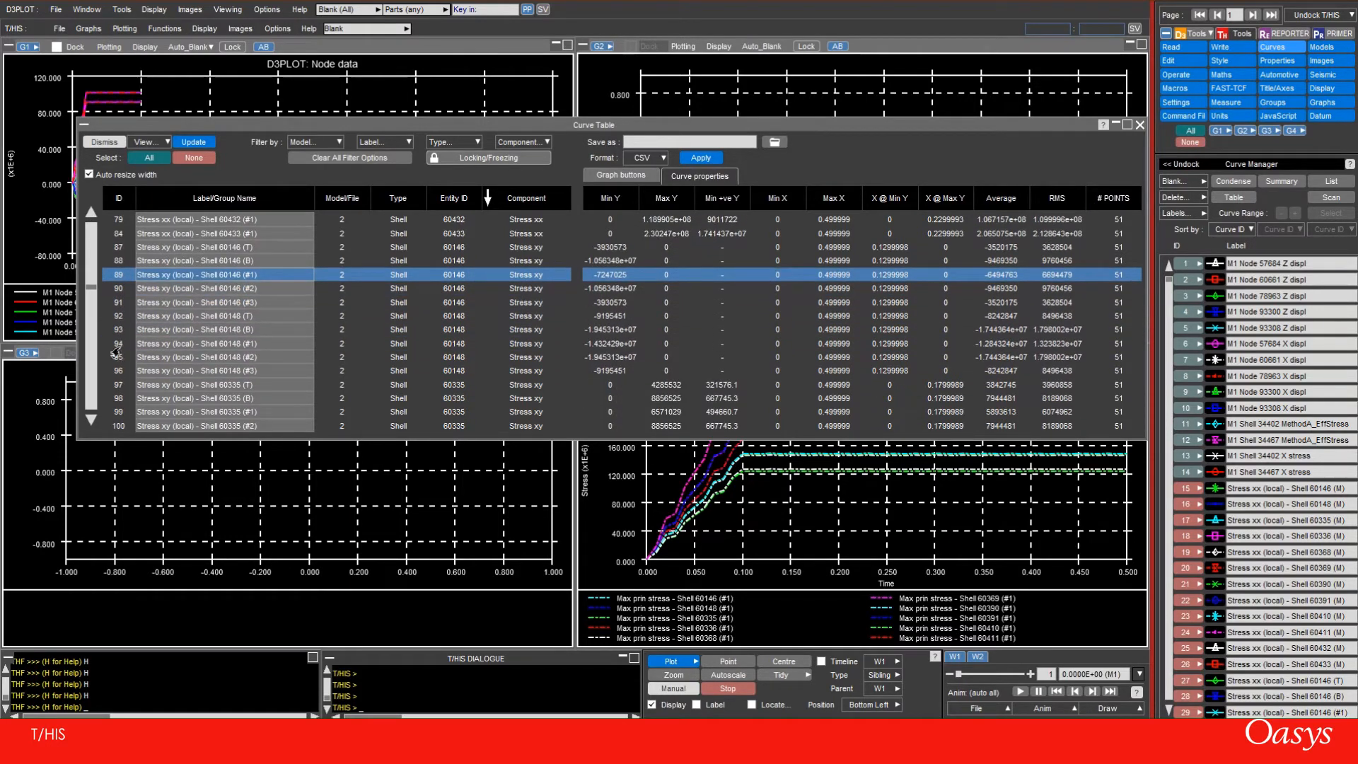
click(114, 344)
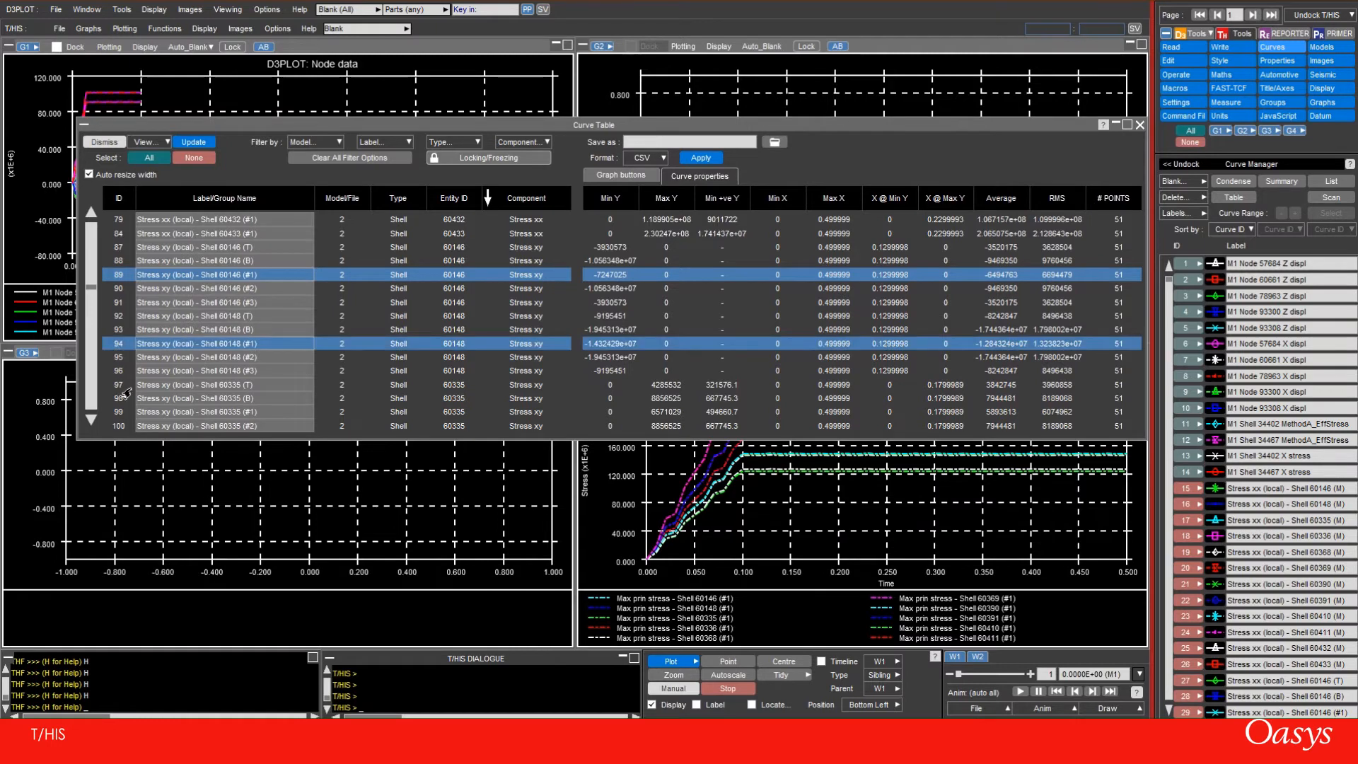
scroll(114, 357, down, 2)
click(114, 346)
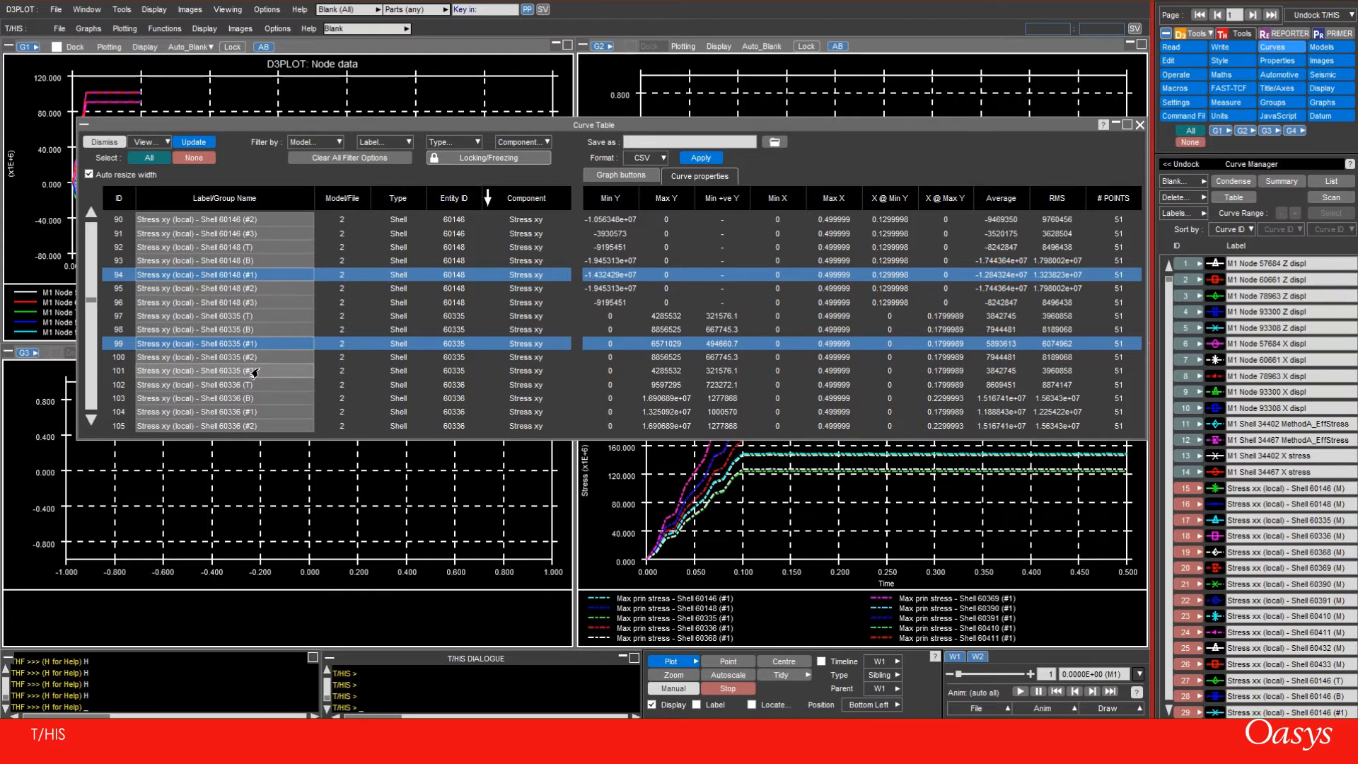
click(110, 235)
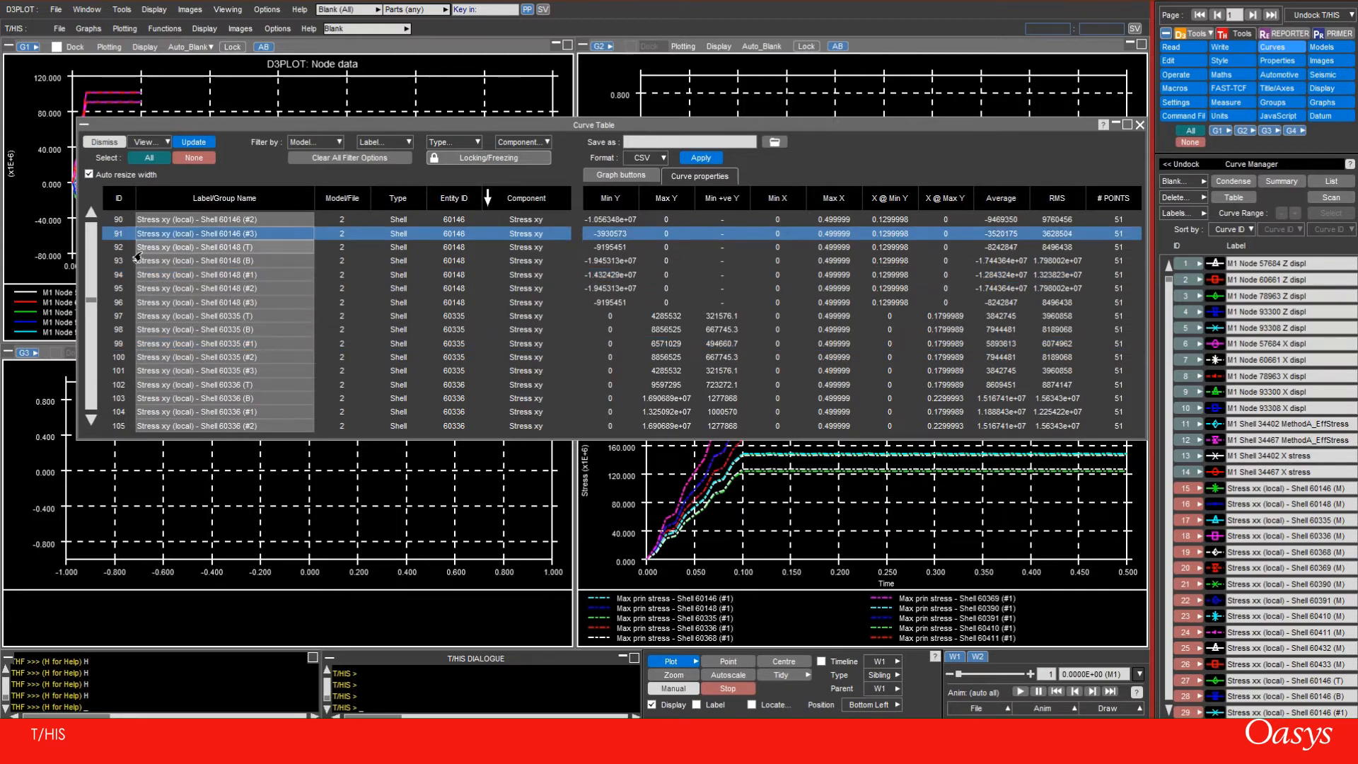
scroll(136, 257, up, 3)
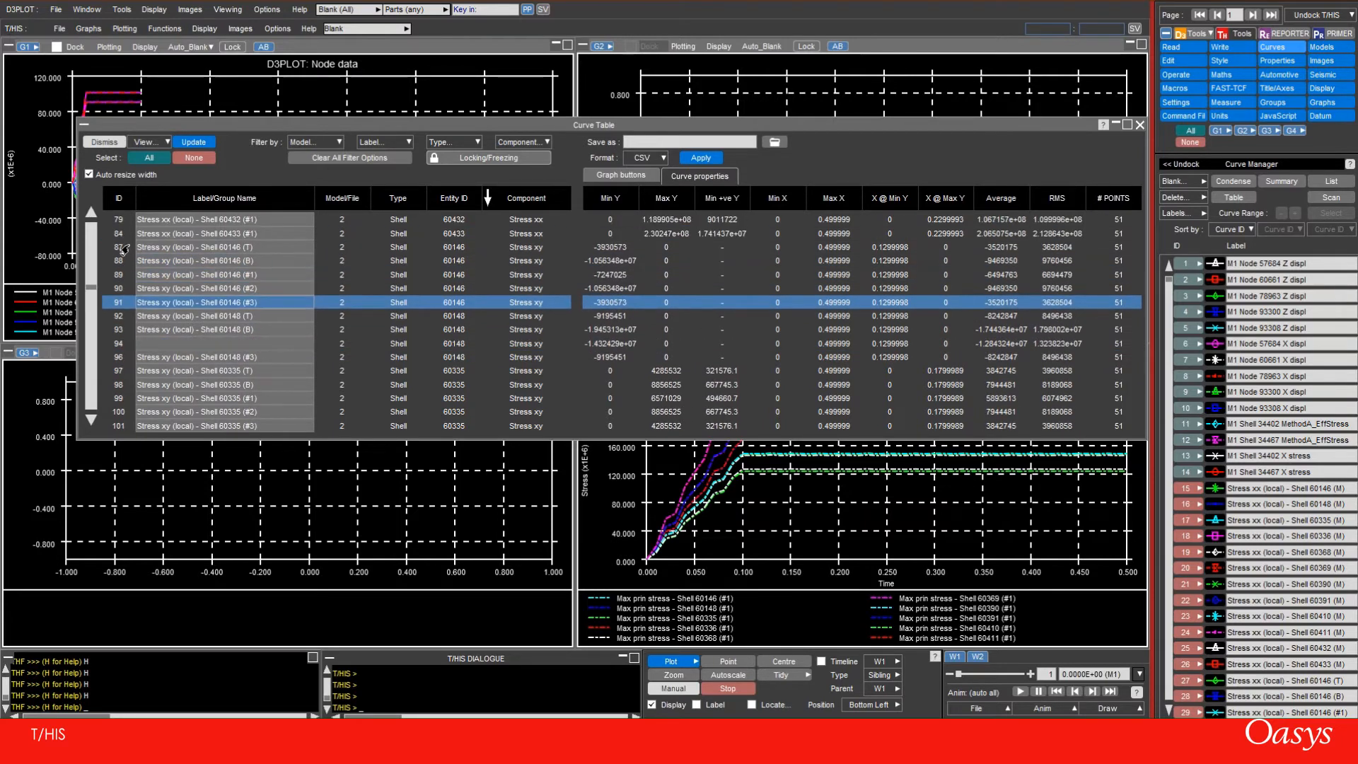
Enter XY and #1 as label filters, try switching each one on and off, and clear all filter options
click(407, 145)
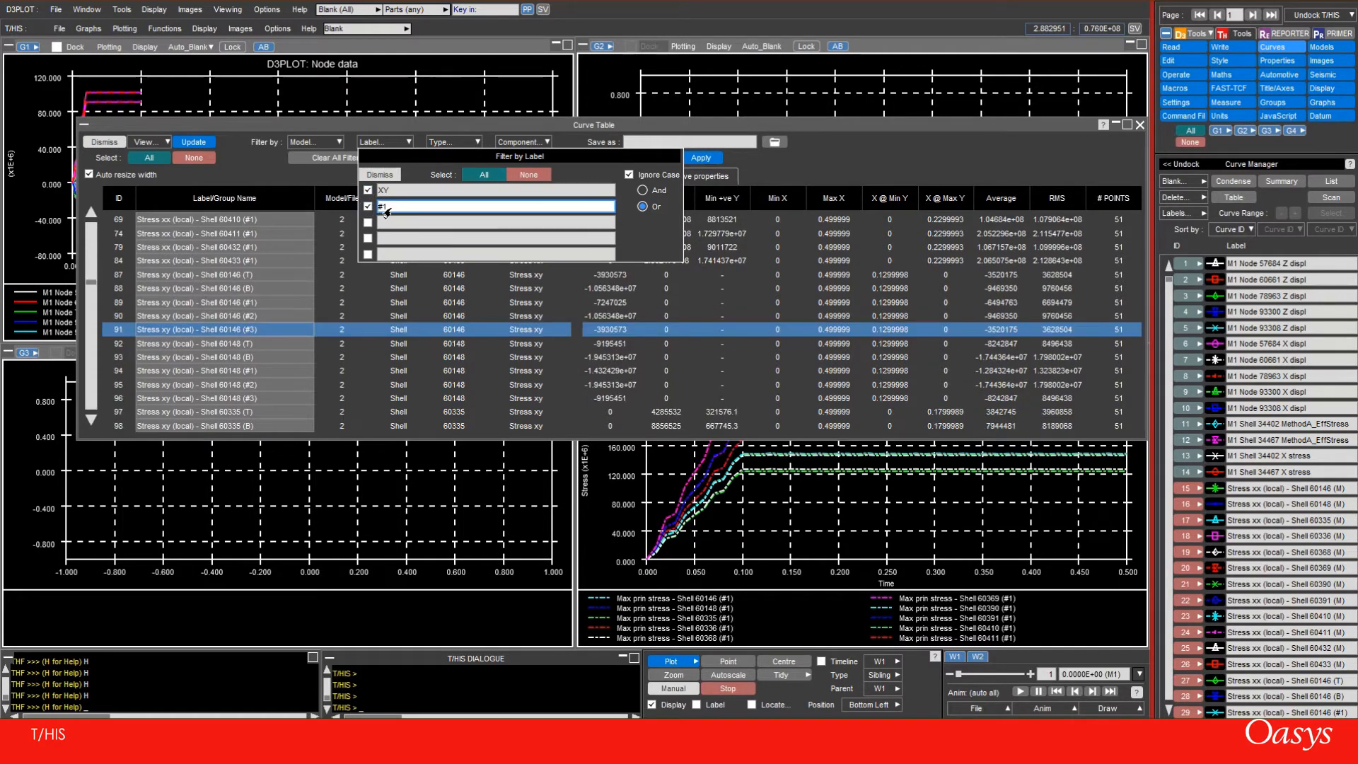
click(368, 190)
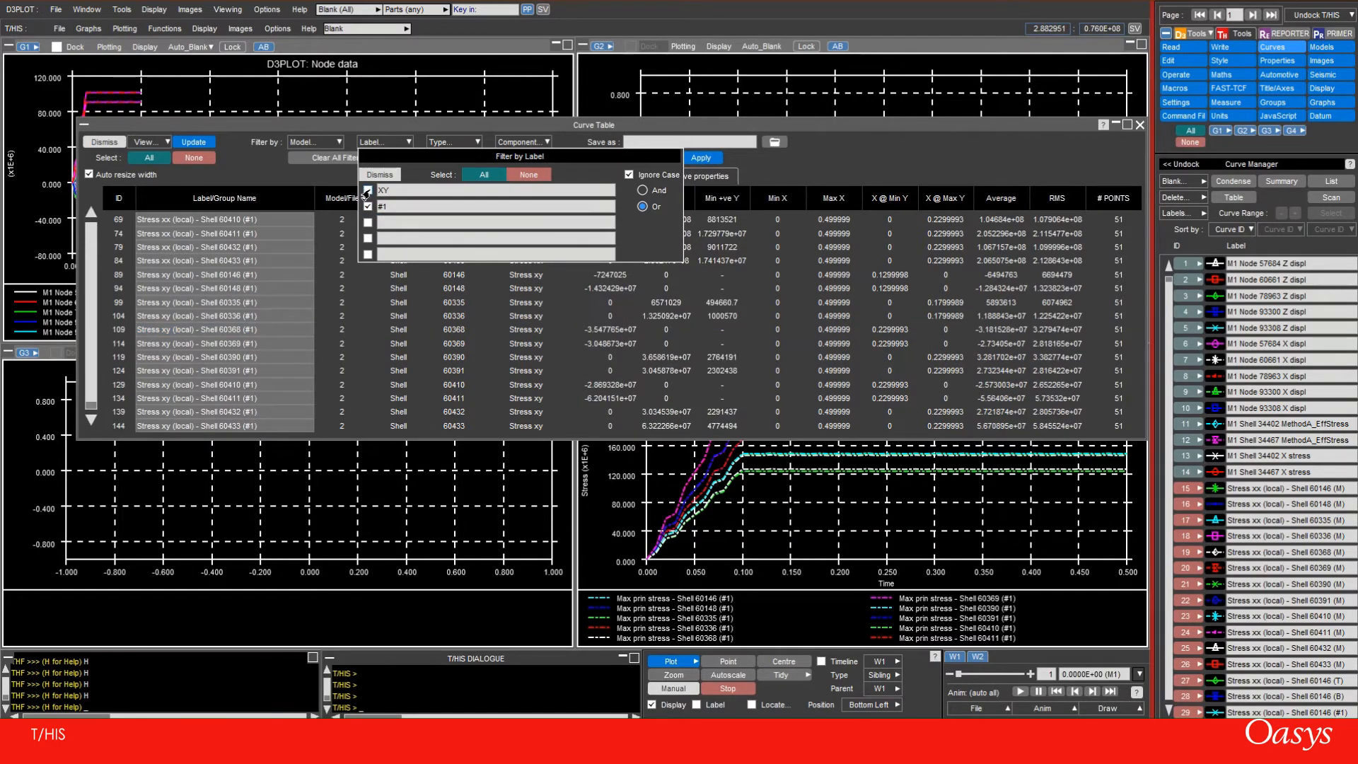
click(368, 207)
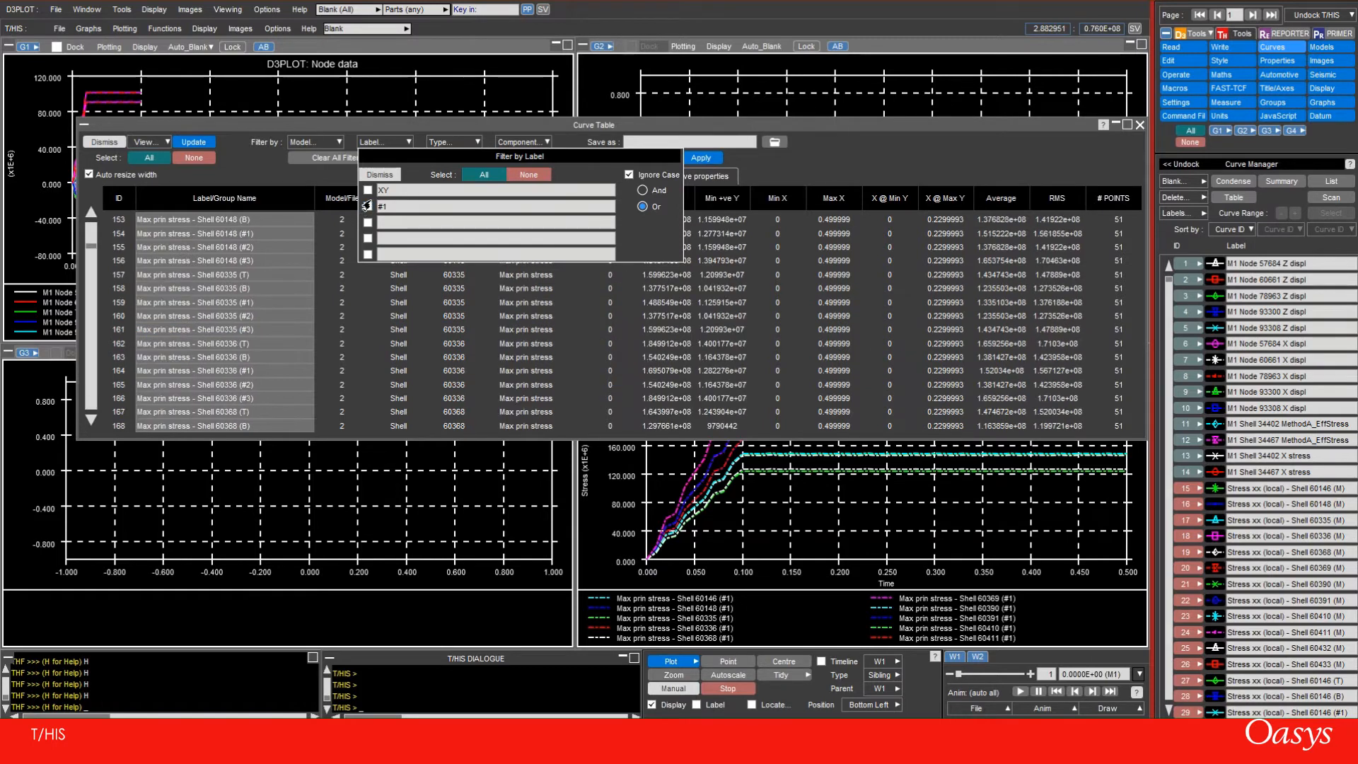
click(367, 207)
scroll(218, 285, up, 5)
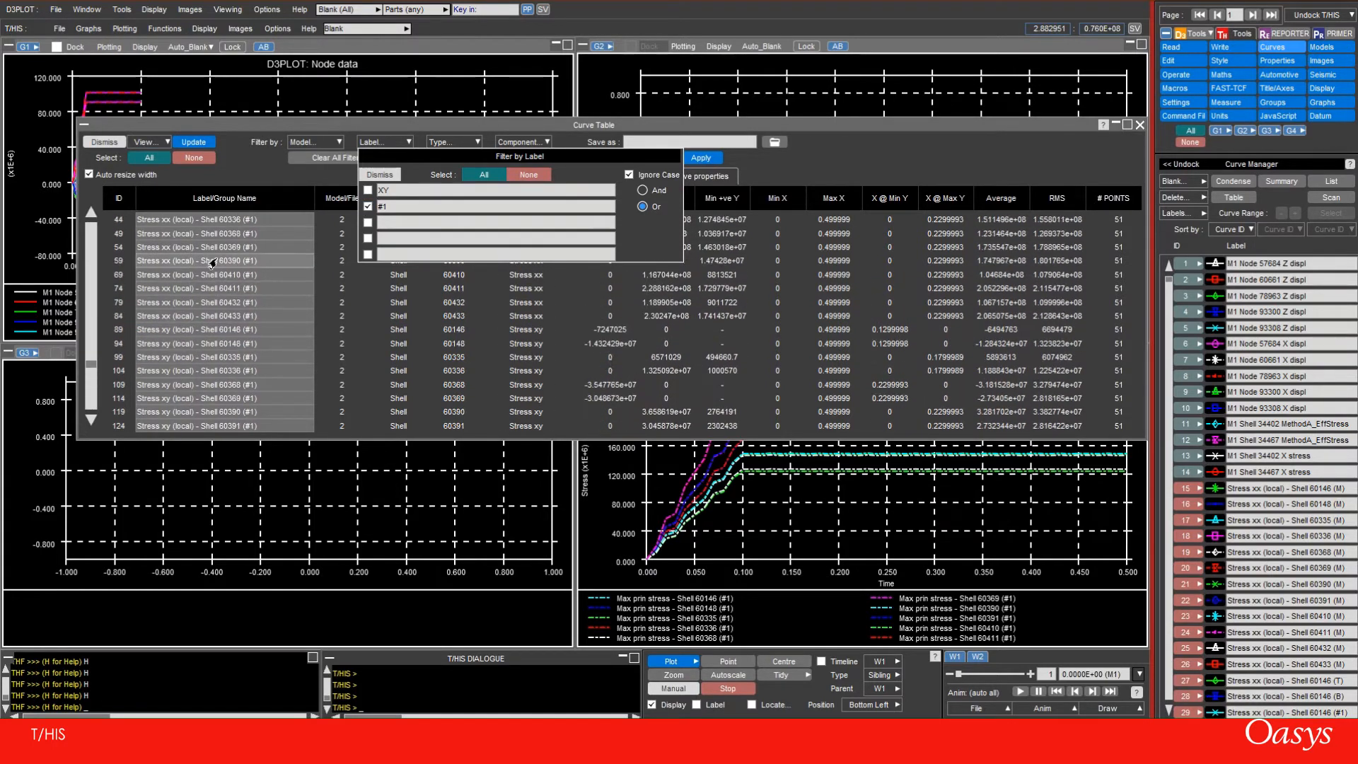
drag(92, 357, 75, 201)
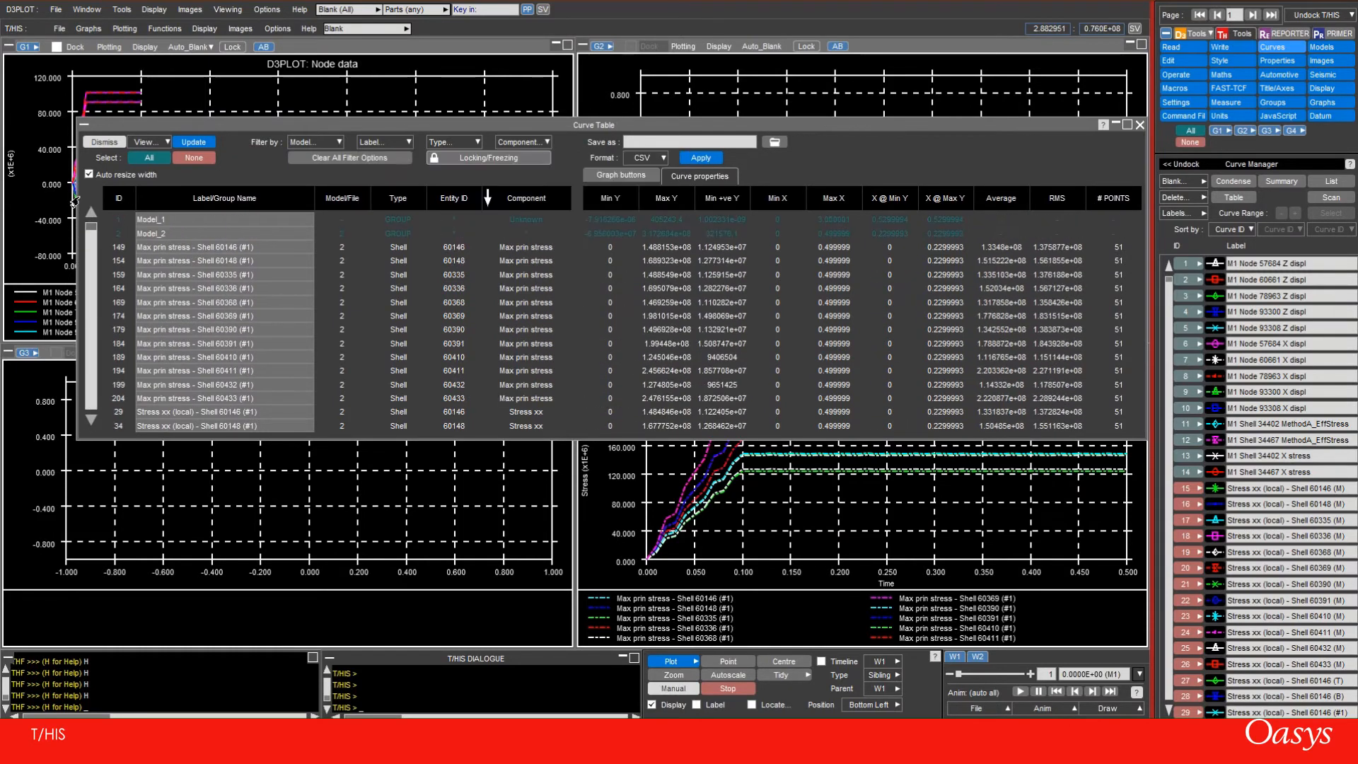
click(391, 158)
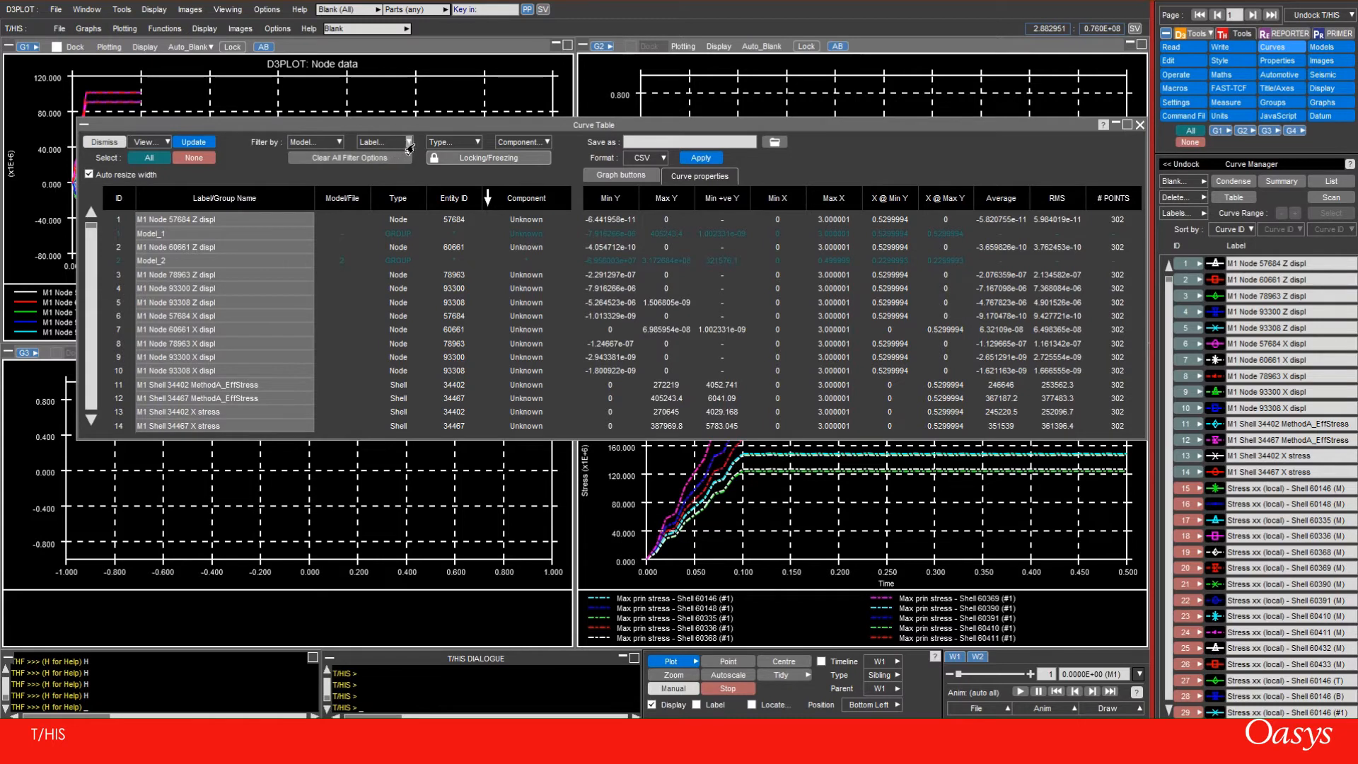
Reactivate the XY and #1 label filters combined with Or and look through the filtered curves
click(408, 142)
click(368, 190)
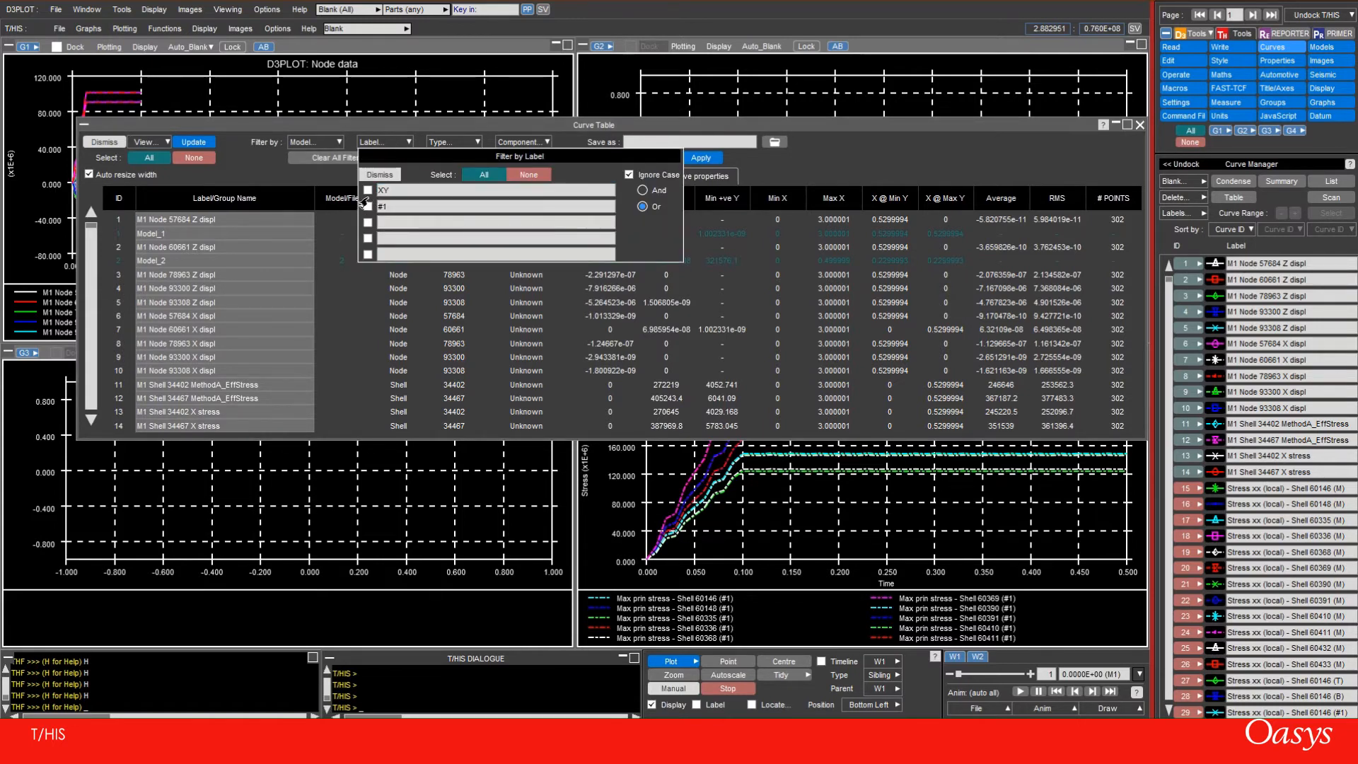
click(367, 206)
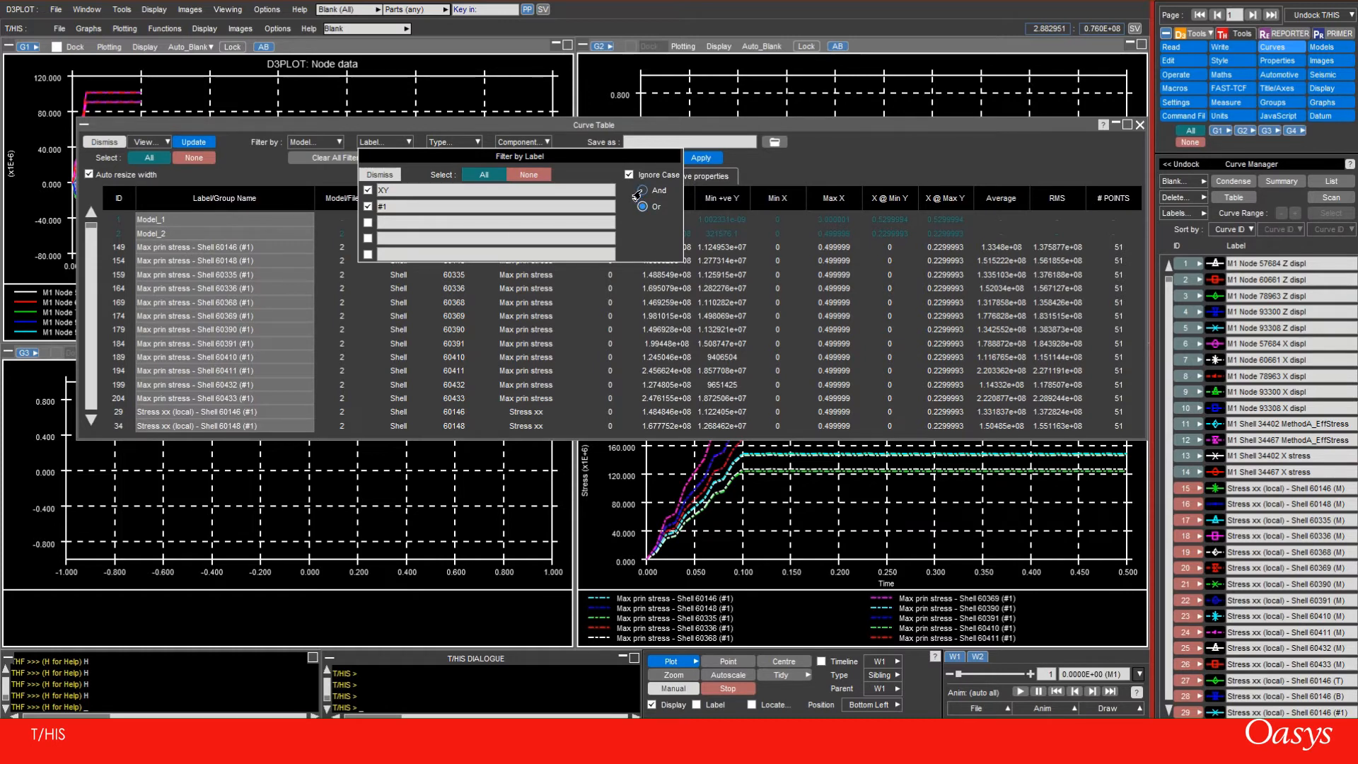
click(410, 205)
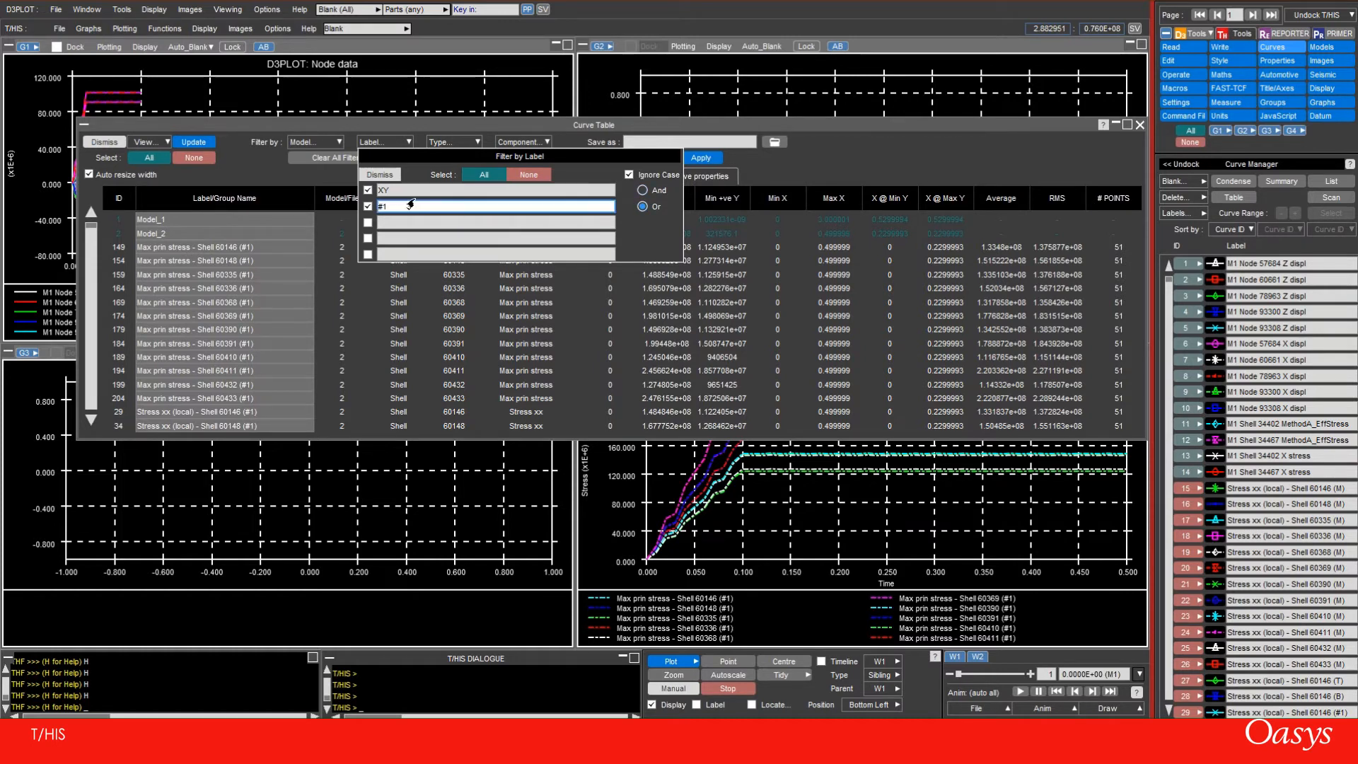
click(380, 192)
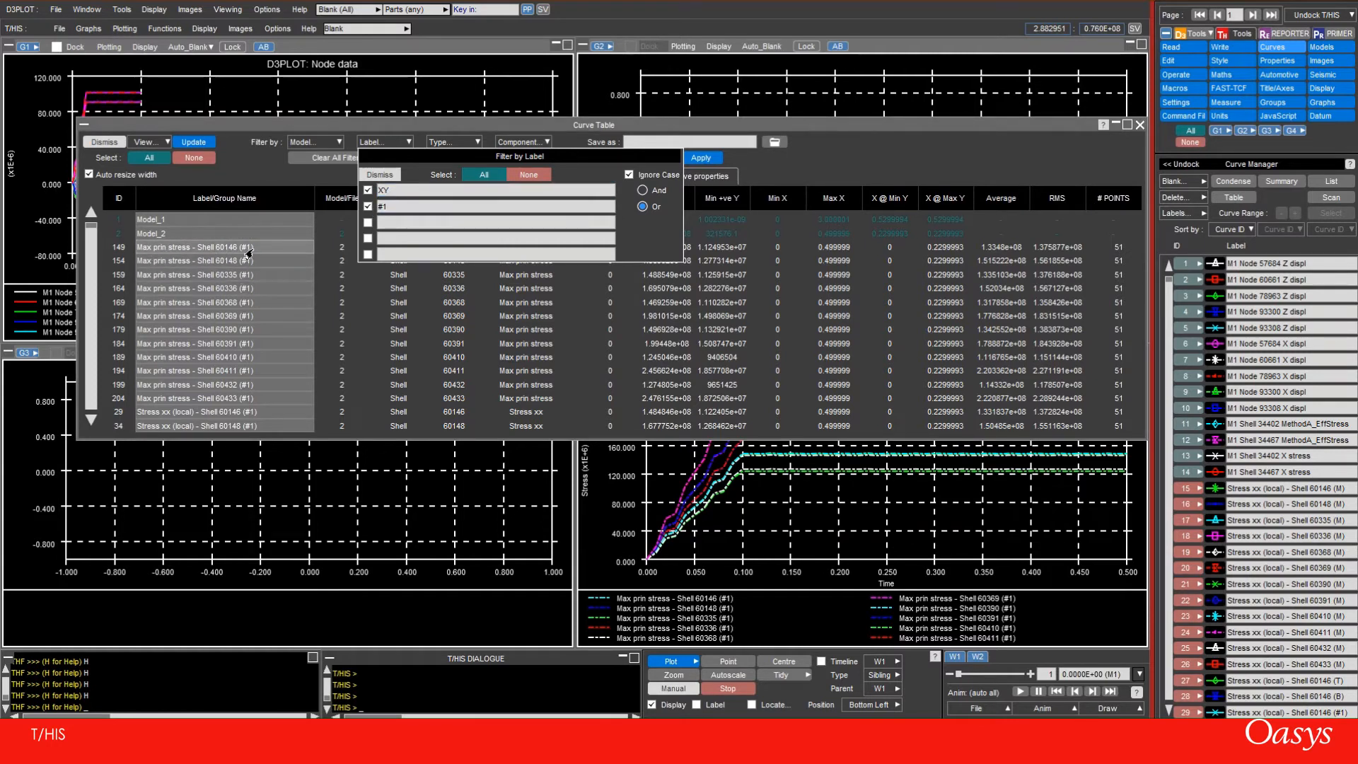
scroll(237, 350, down, 5)
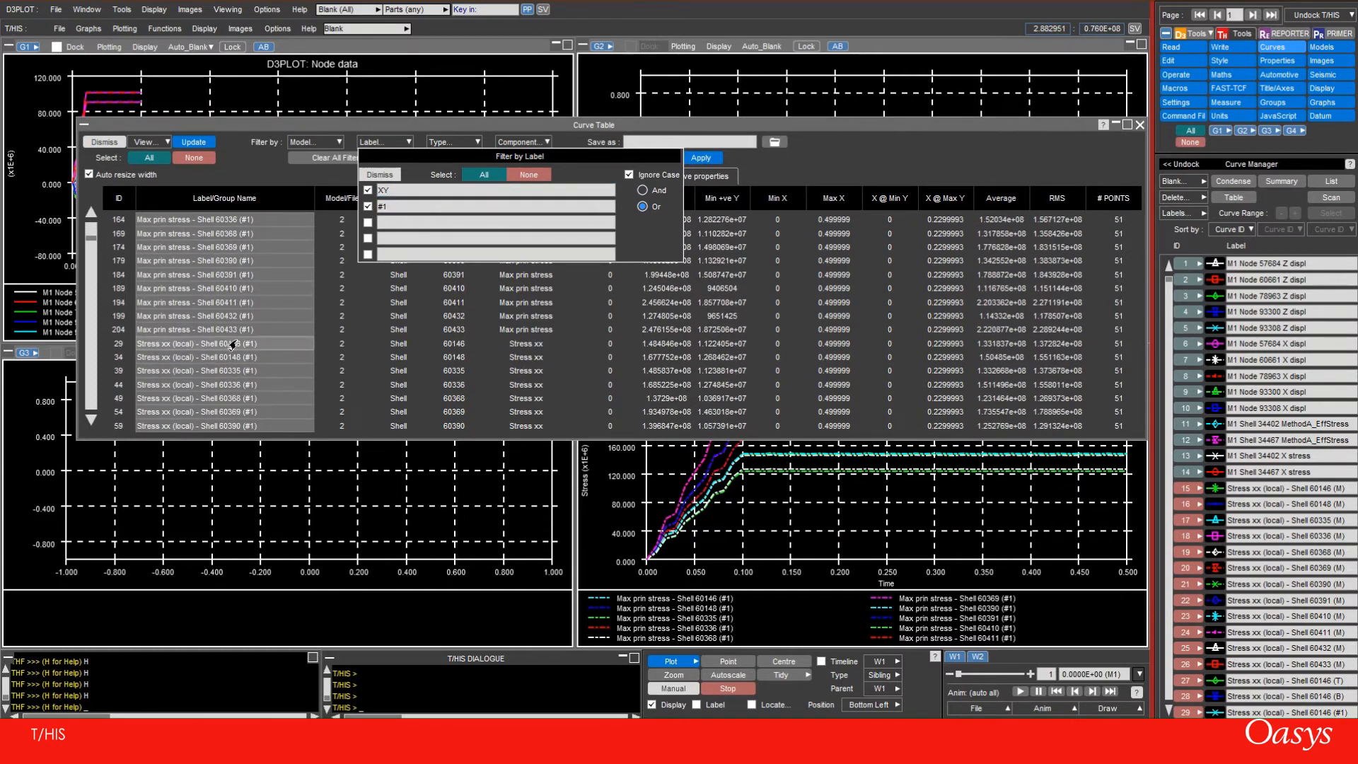
scroll(231, 344, down, 8)
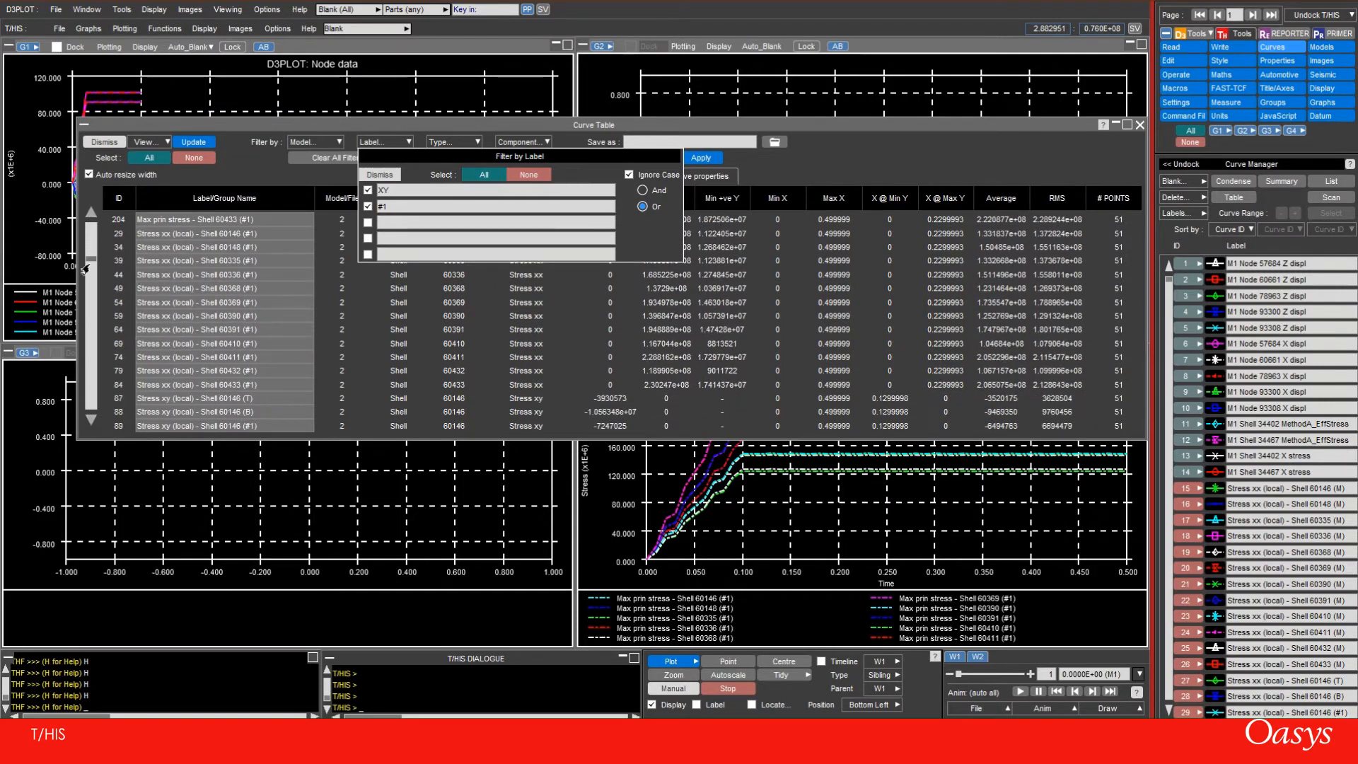
Combine the XY and #1 label filters with And instead of Or
drag(90, 260, 91, 315)
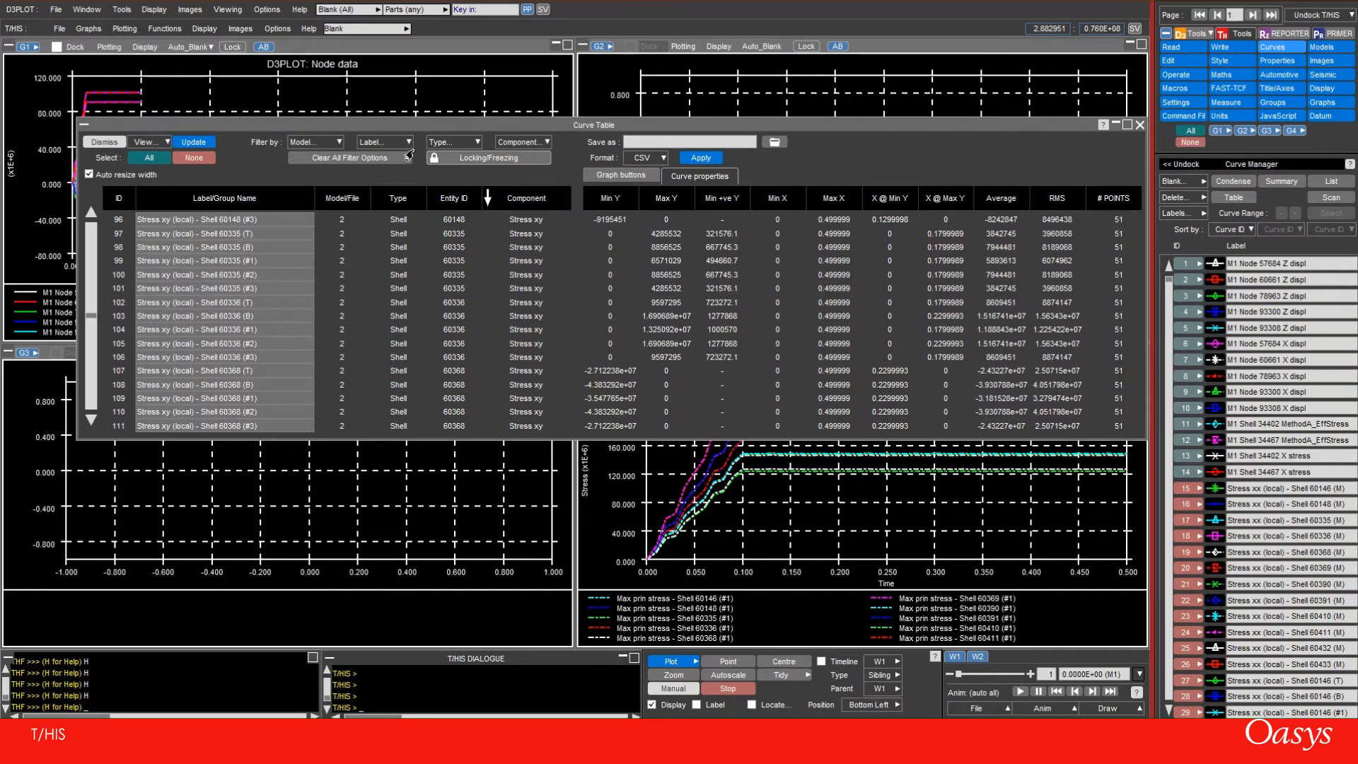
click(408, 142)
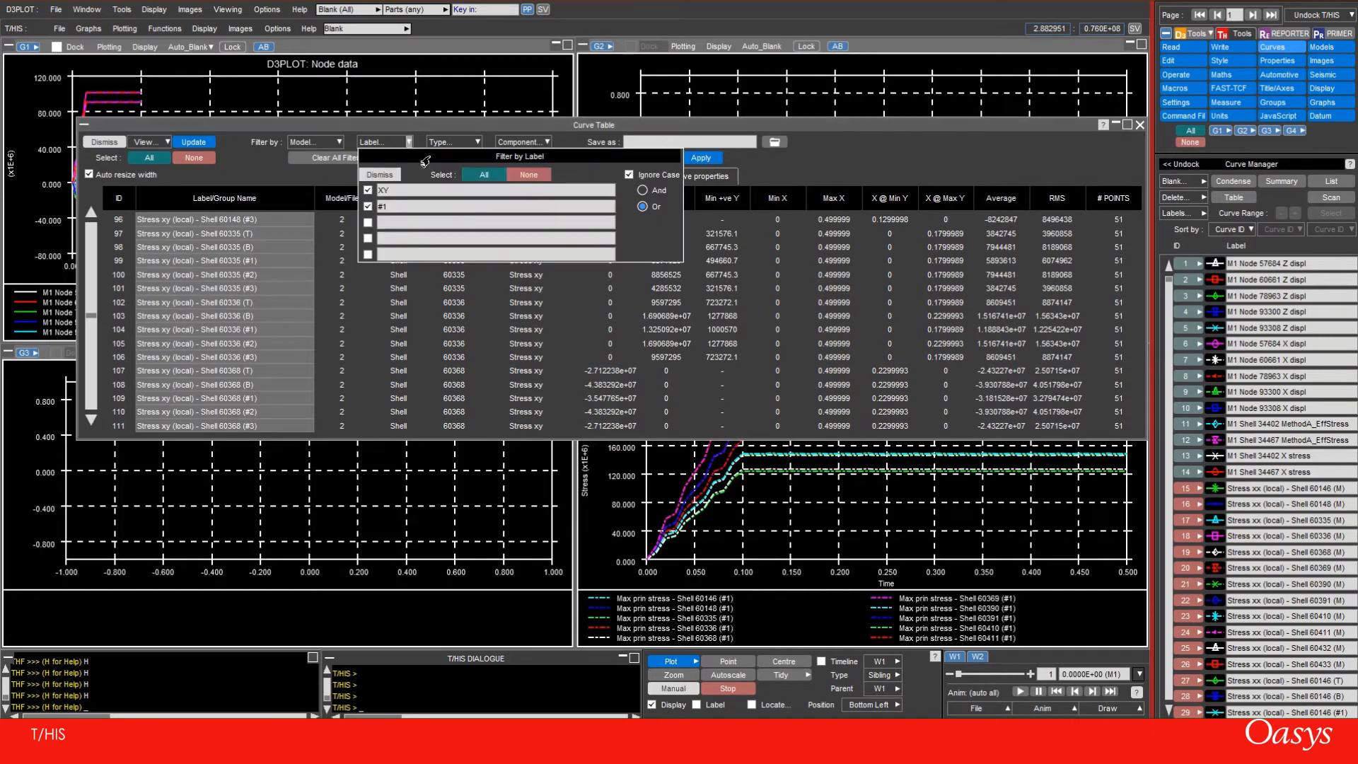
click(639, 192)
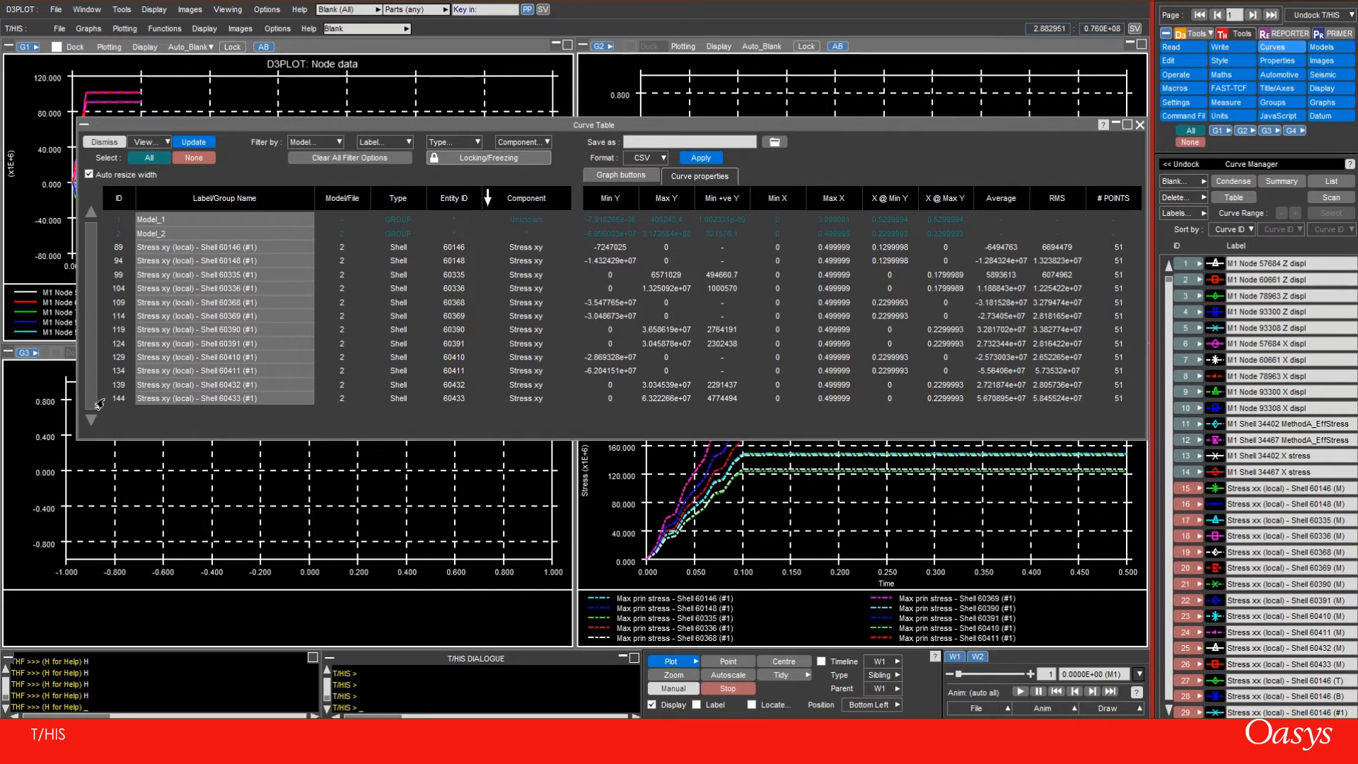
Select all the filtered Stress xy #1 curves, from 89 to 144, and create a curve group named "xy integration p1" from them
click(122, 248)
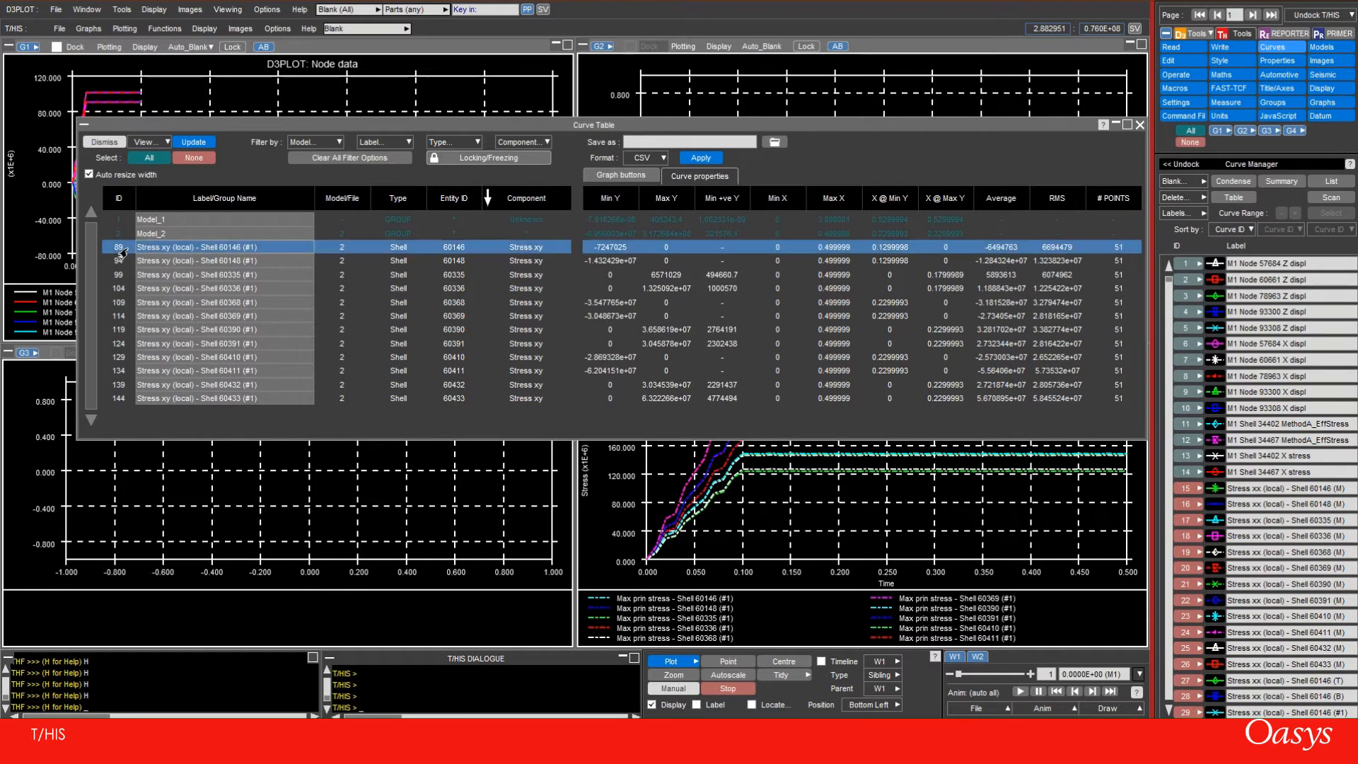
shift+click(111, 401)
right_click(121, 318)
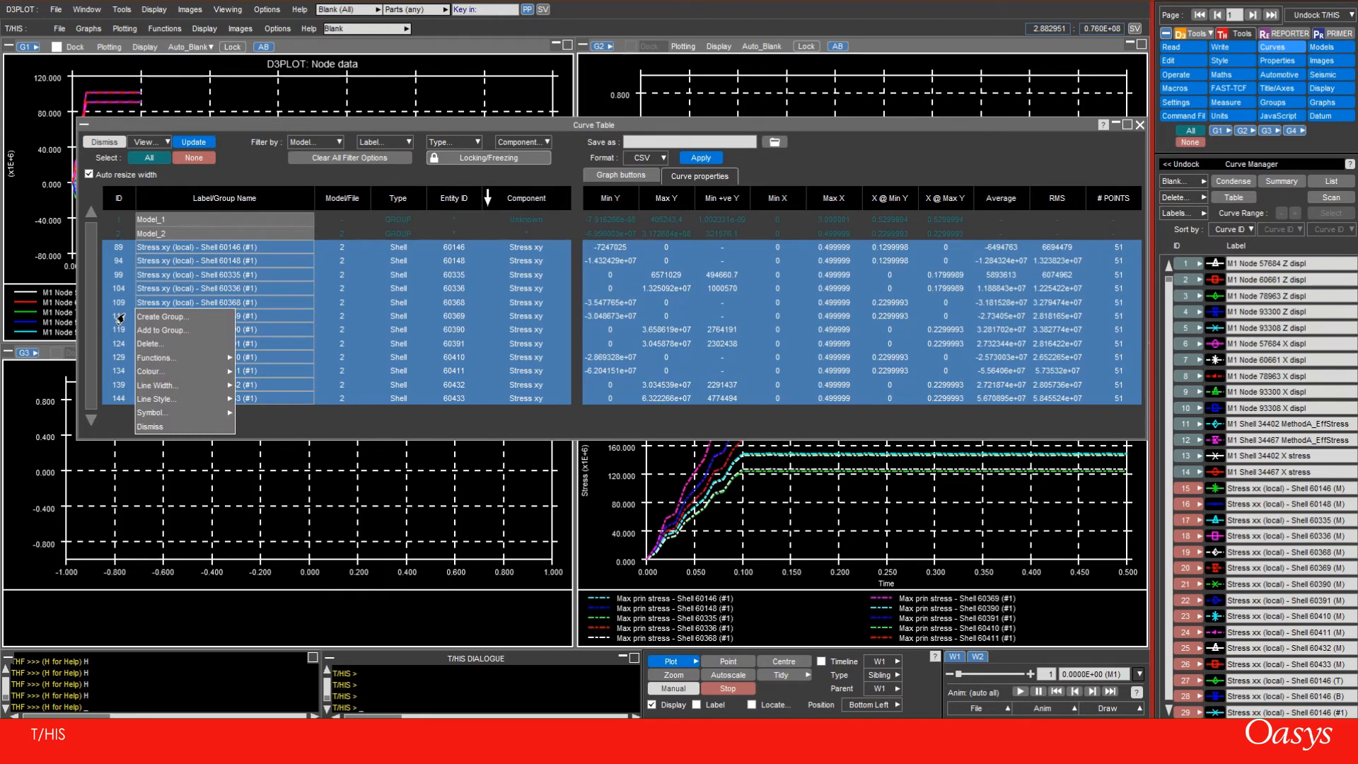
click(142, 317)
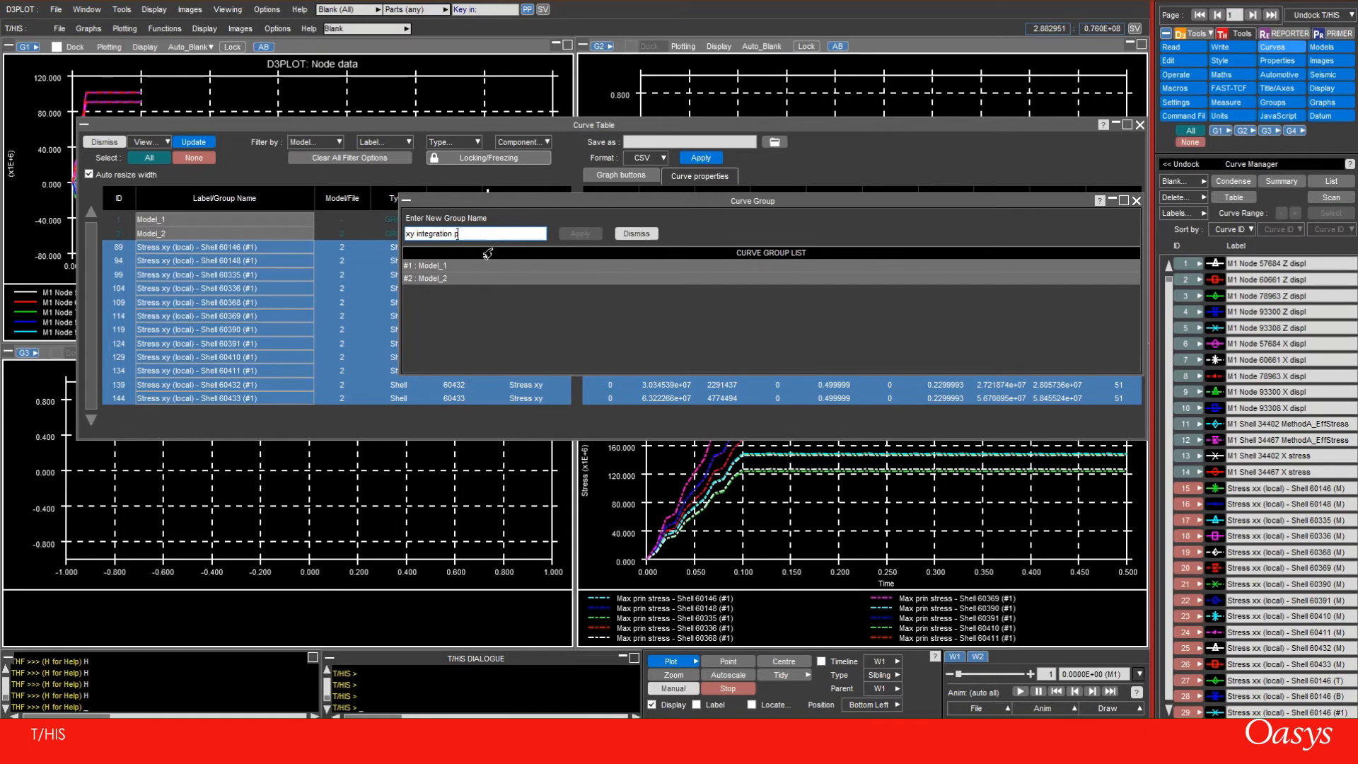
key(Return)
click(579, 234)
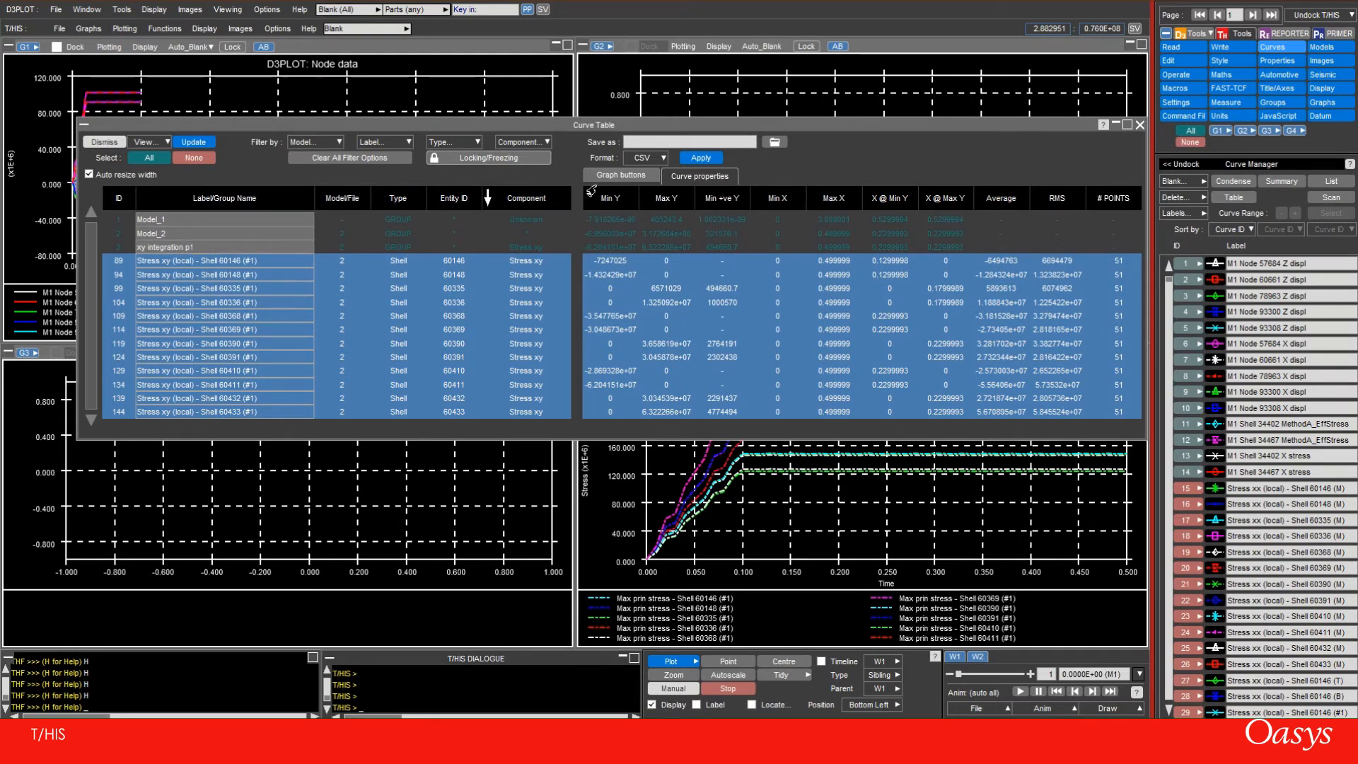
Clear all filter options, sort the curve table by Label/Group Name, and select the xy integration p1 group
click(339, 160)
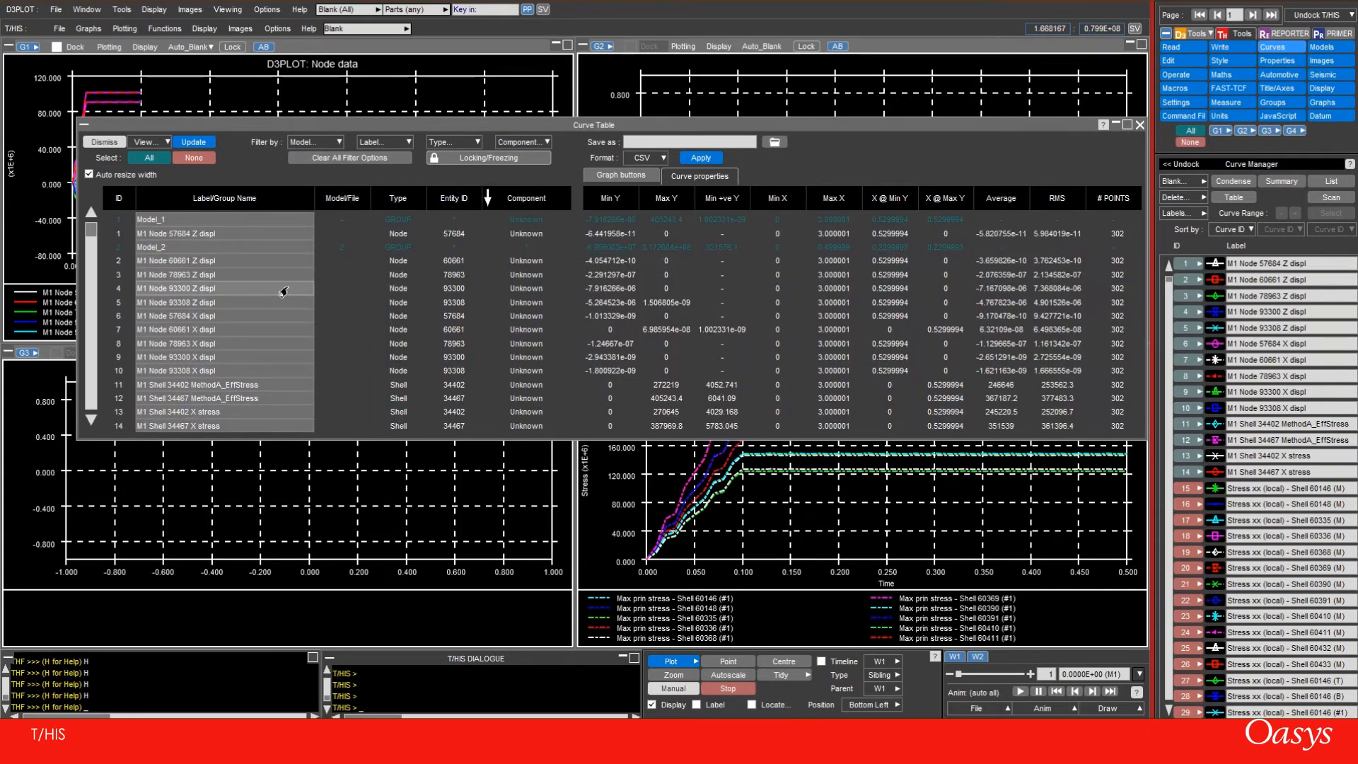
click(173, 202)
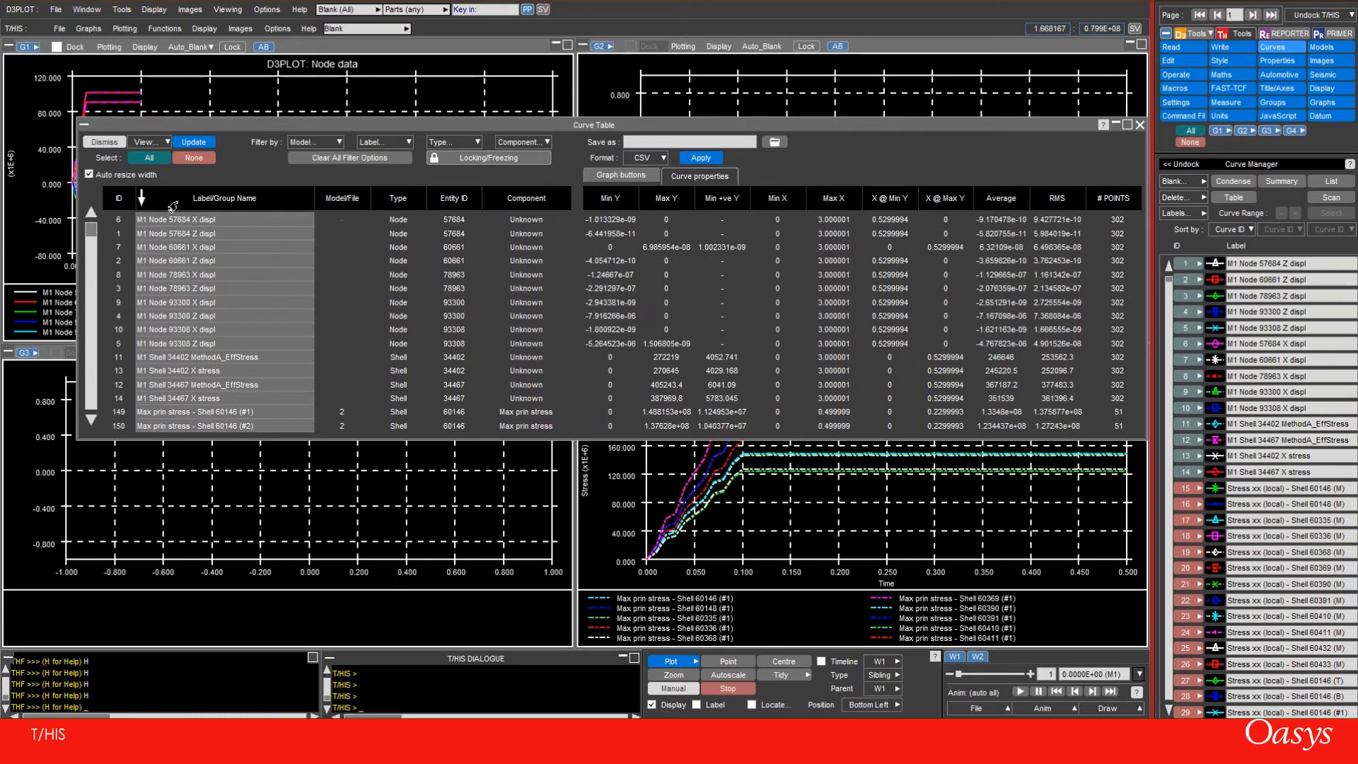
drag(90, 230, 89, 411)
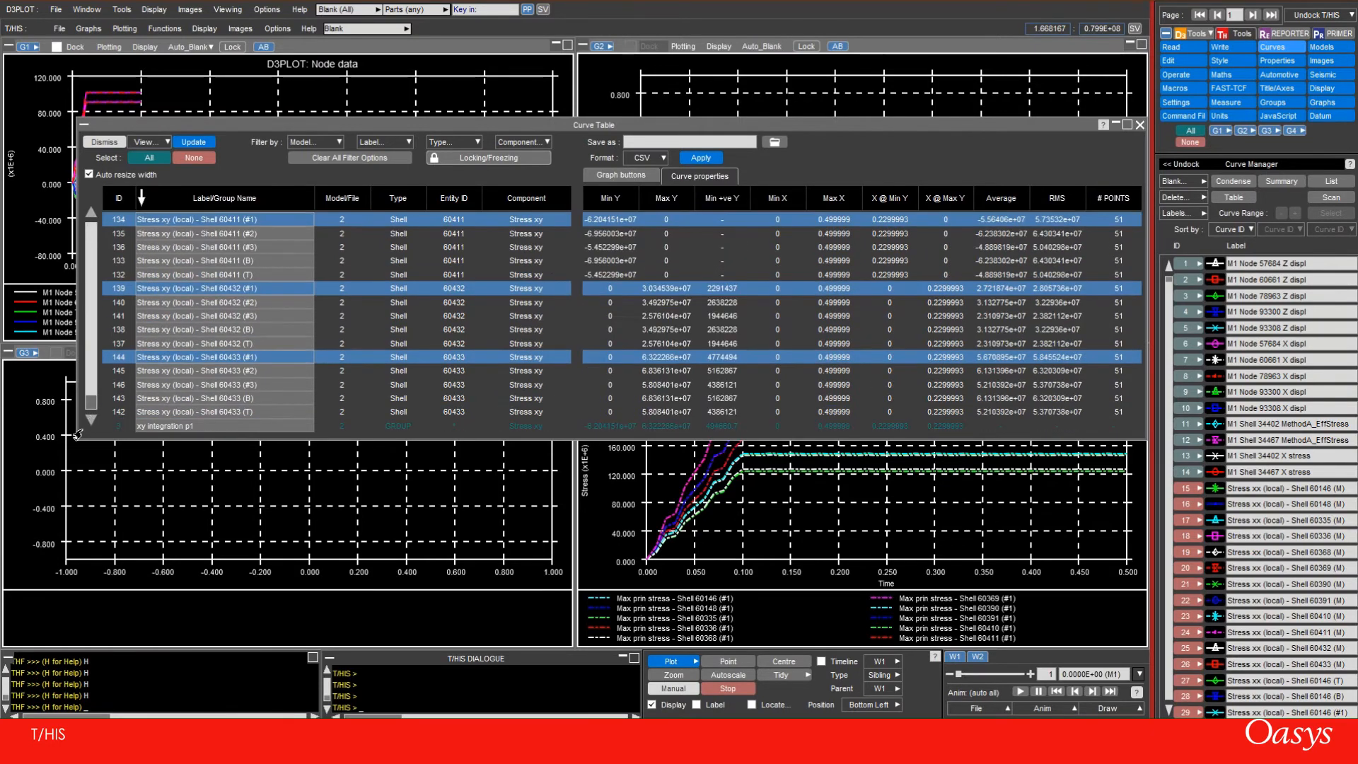
click(123, 426)
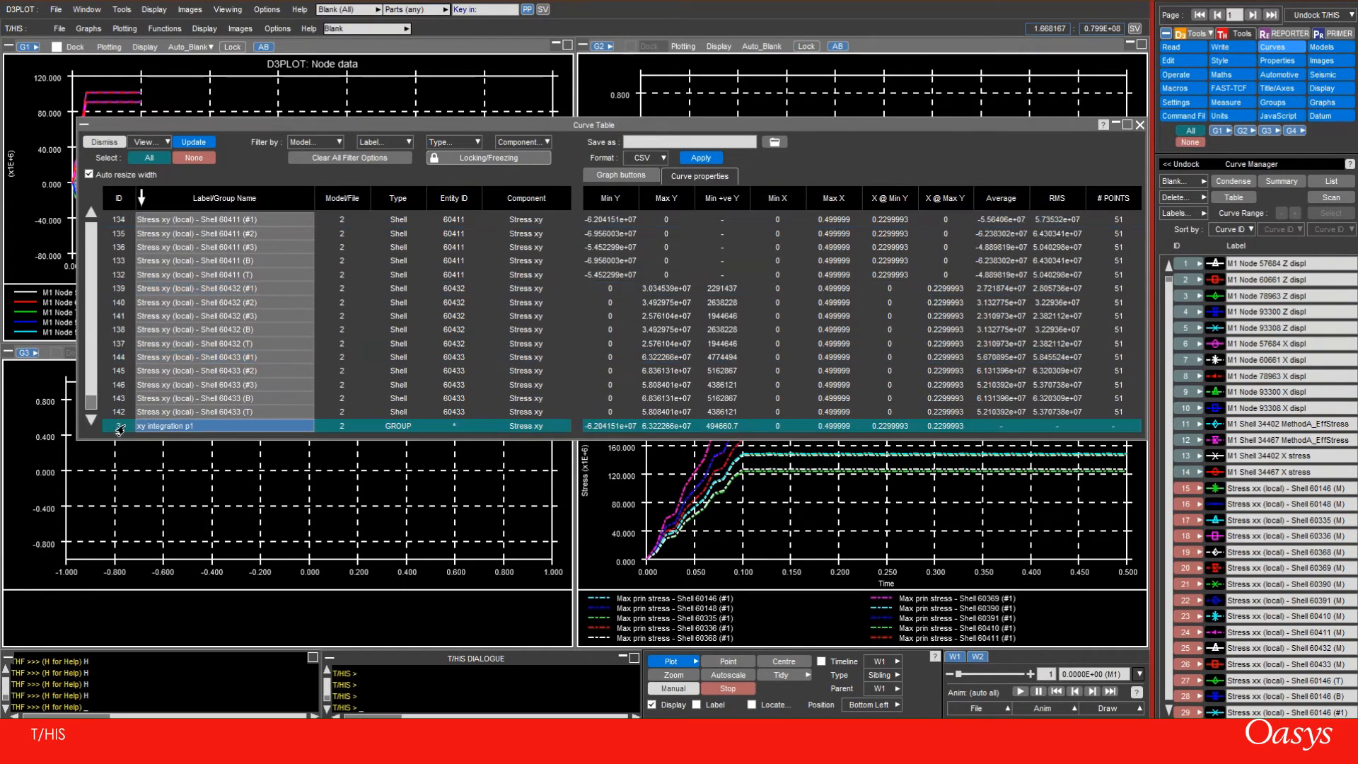
Assign the xy integration p1 group to graph 2 and move the curve table to check the plot beneath it
click(623, 175)
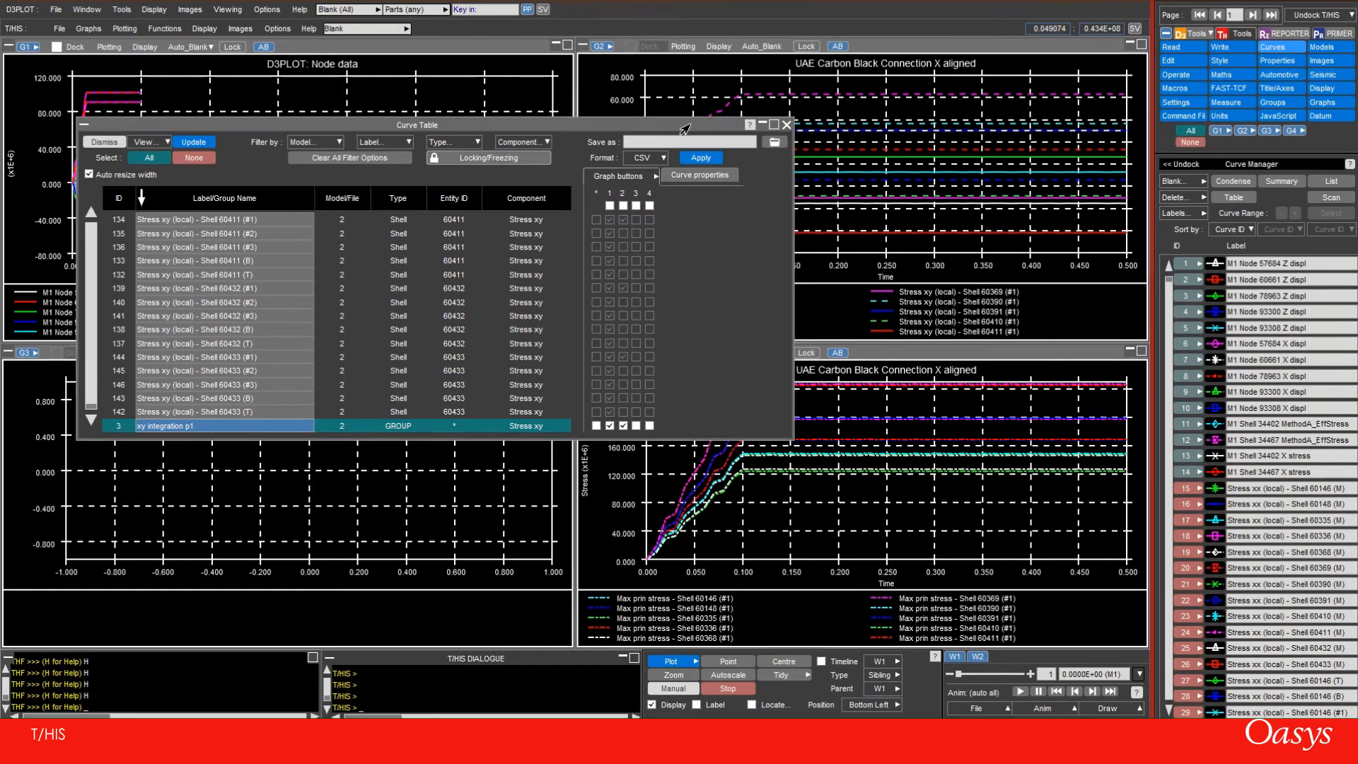
drag(685, 128, 487, 104)
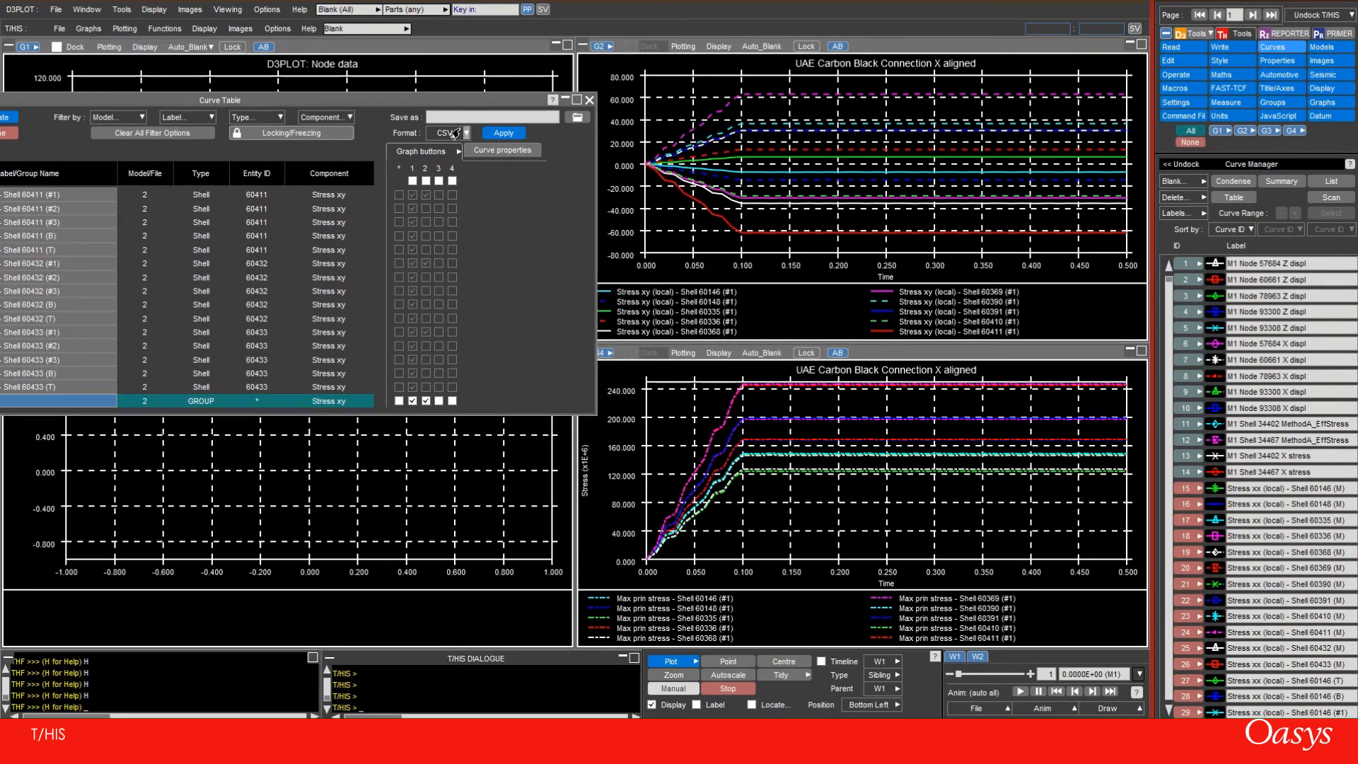
drag(471, 101, 827, 146)
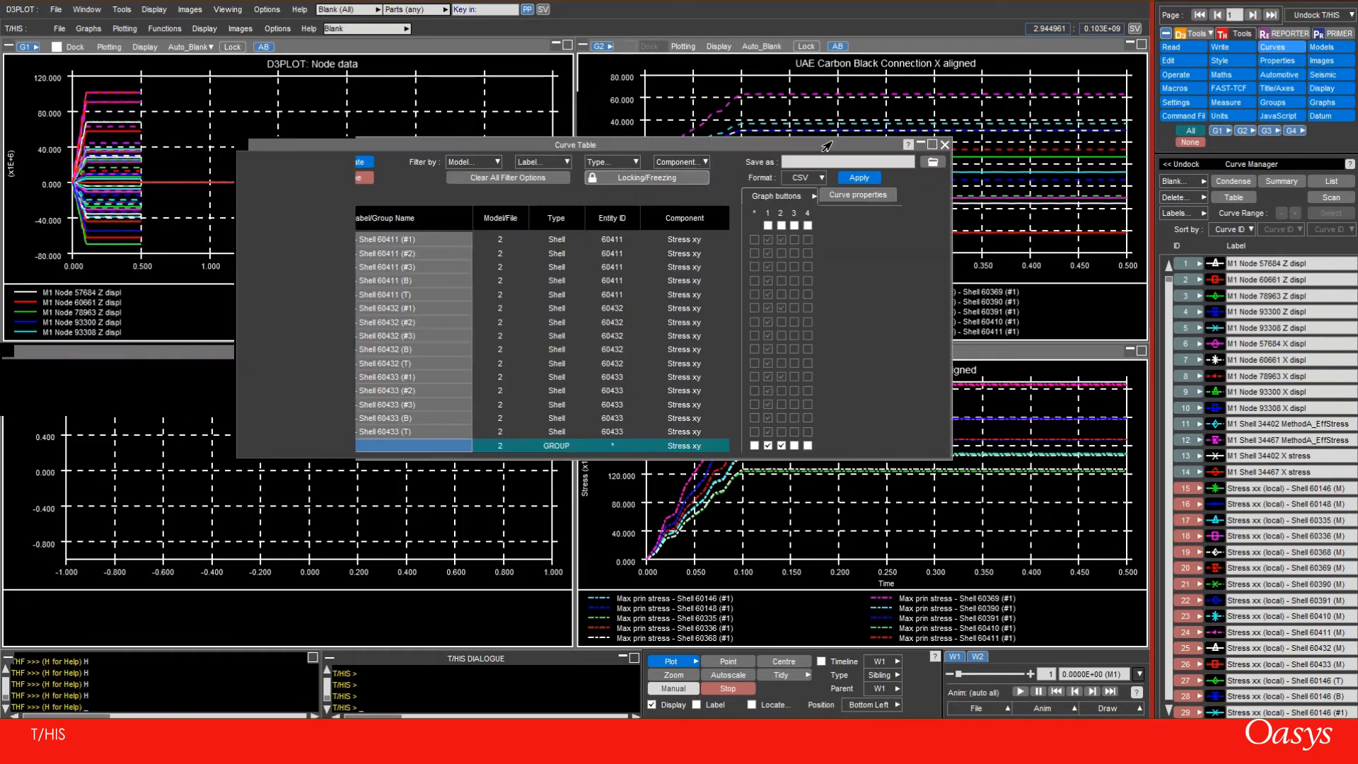
Filter the curve table by type so that only Node curves are listed, with Shell excluded
click(637, 162)
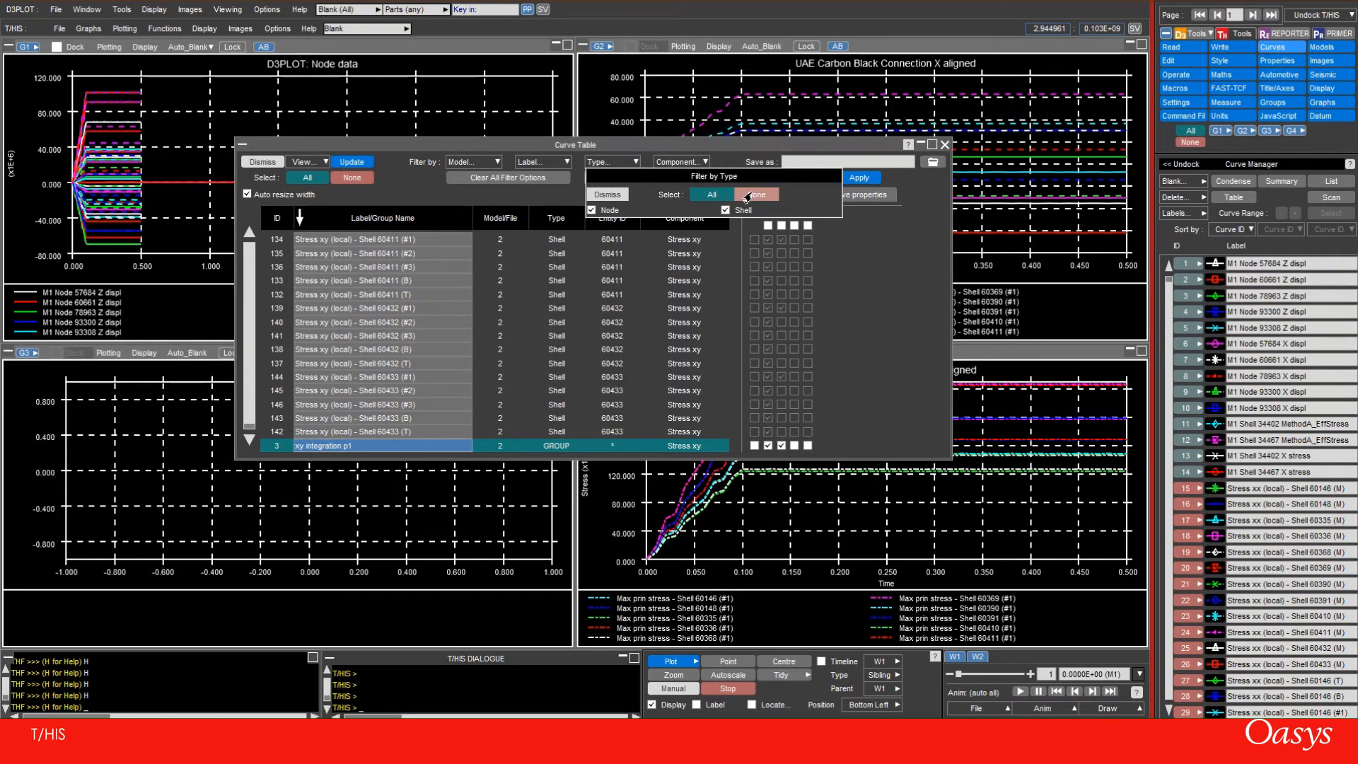
click(591, 210)
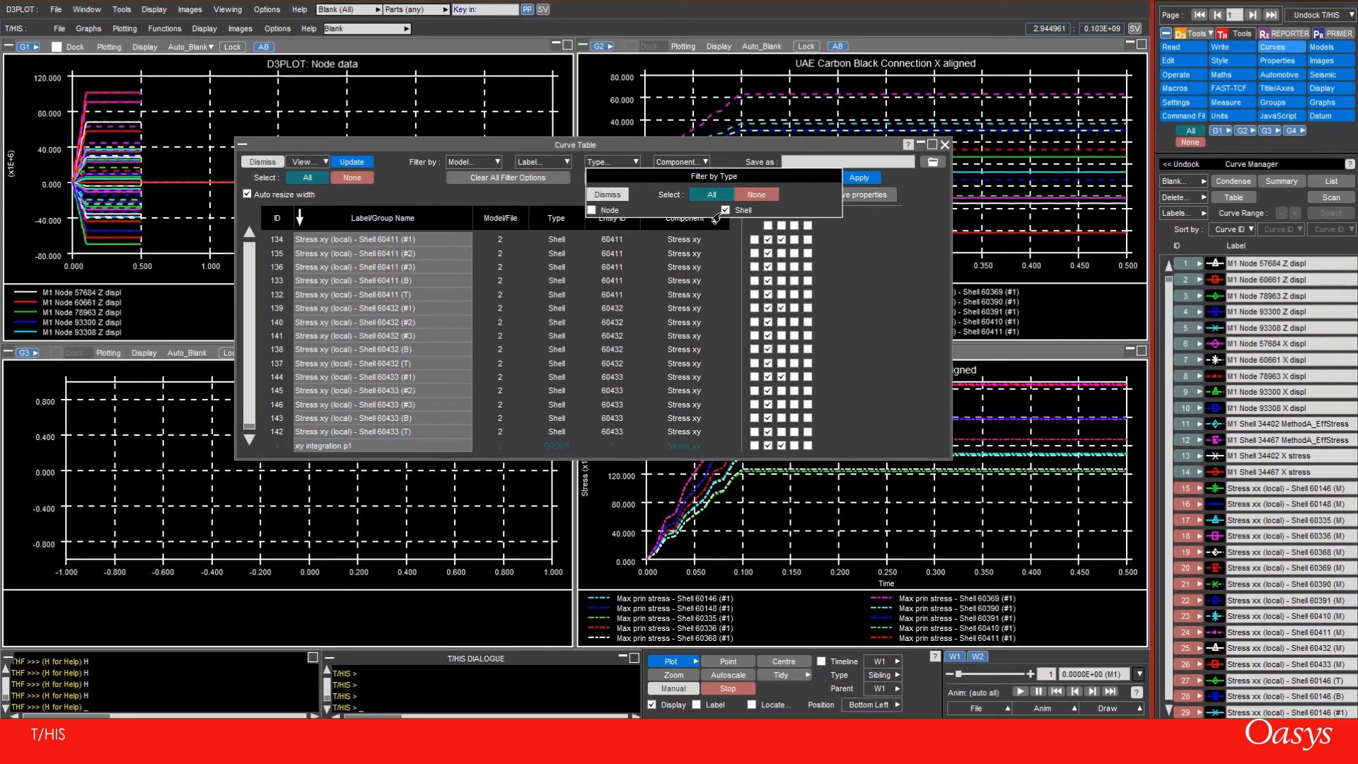
click(592, 211)
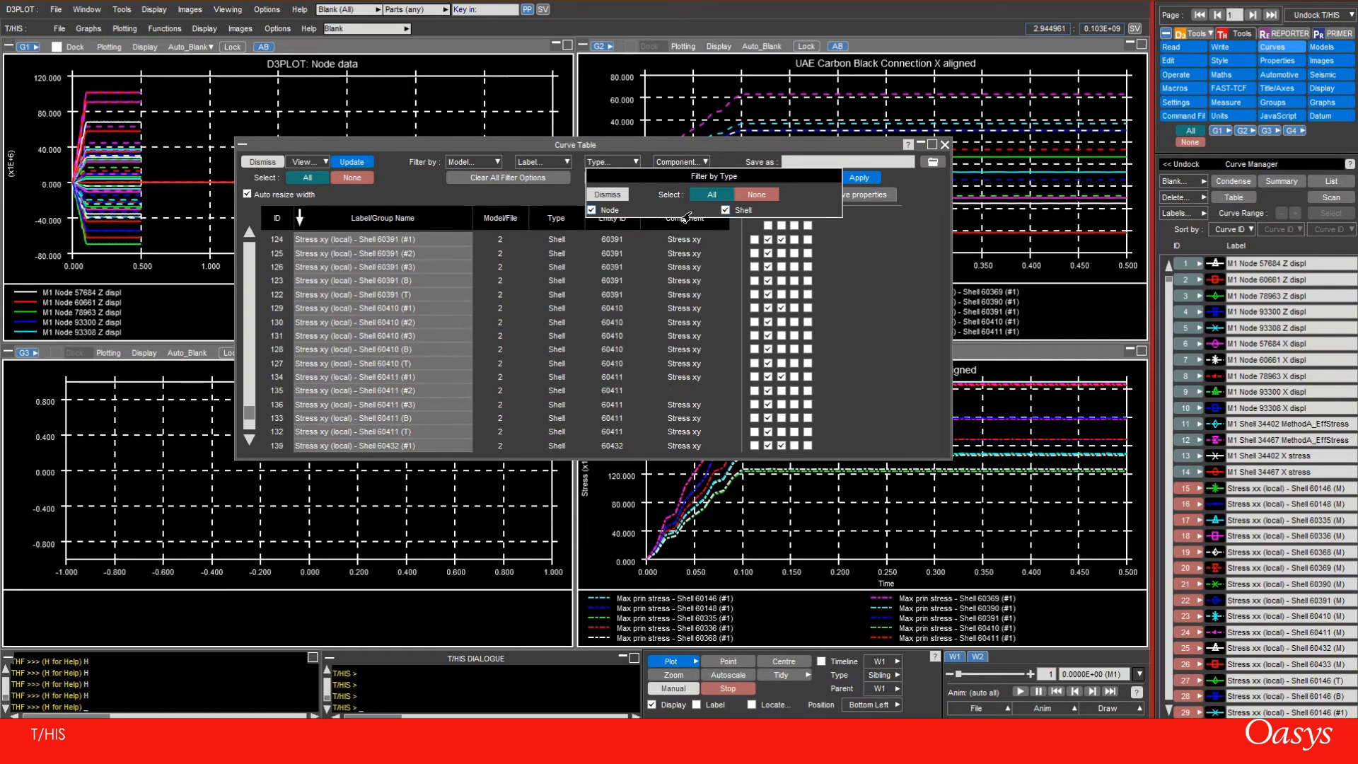
click(725, 210)
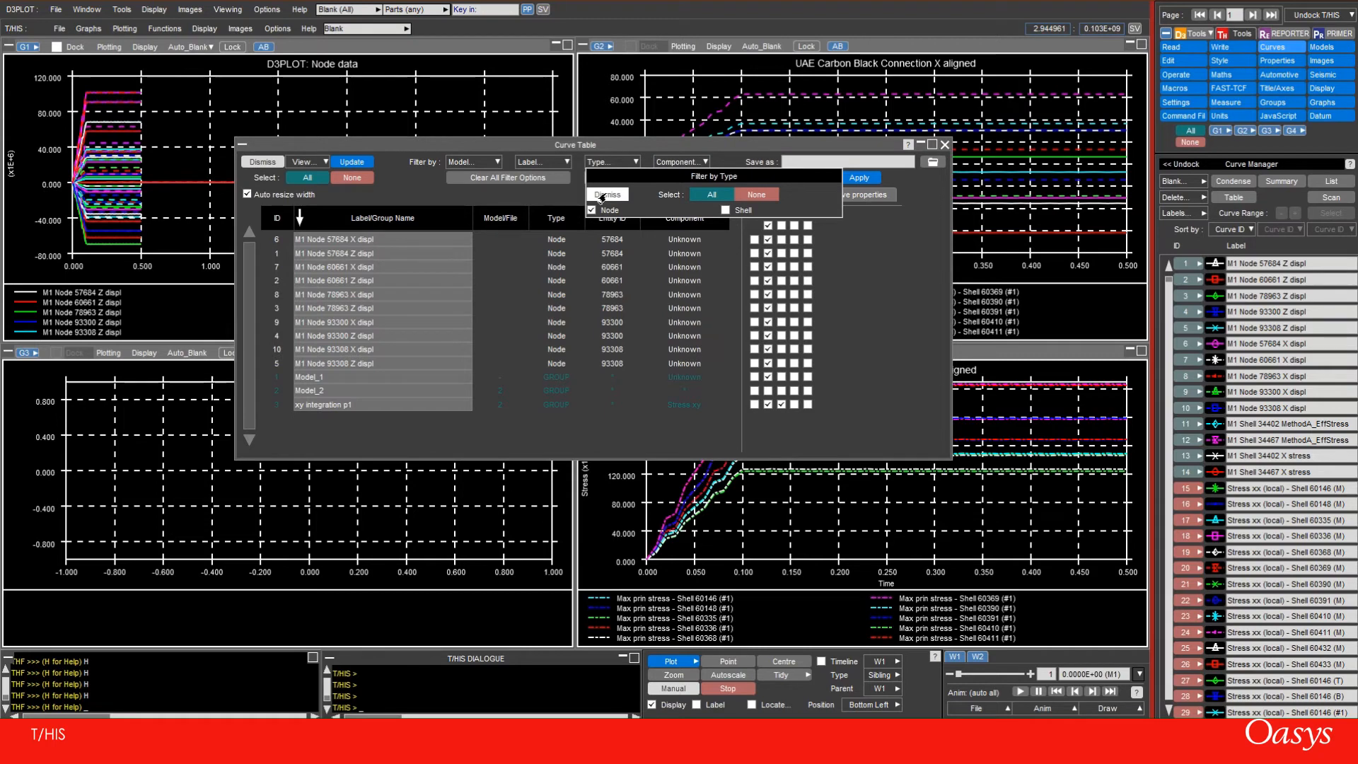
click(602, 196)
Select all the M1 Node displacement curves and create a curve group named "Displacements" from them
click(274, 241)
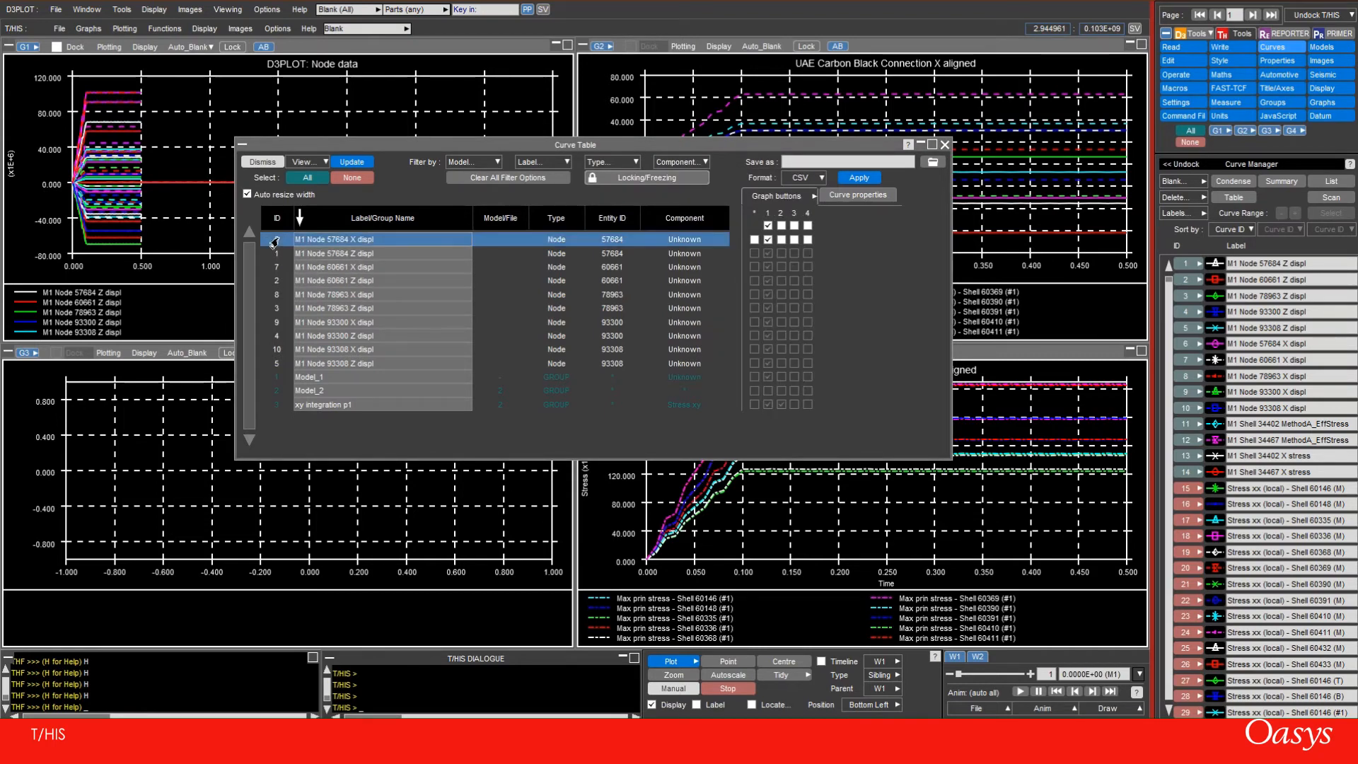
shift+click(271, 363)
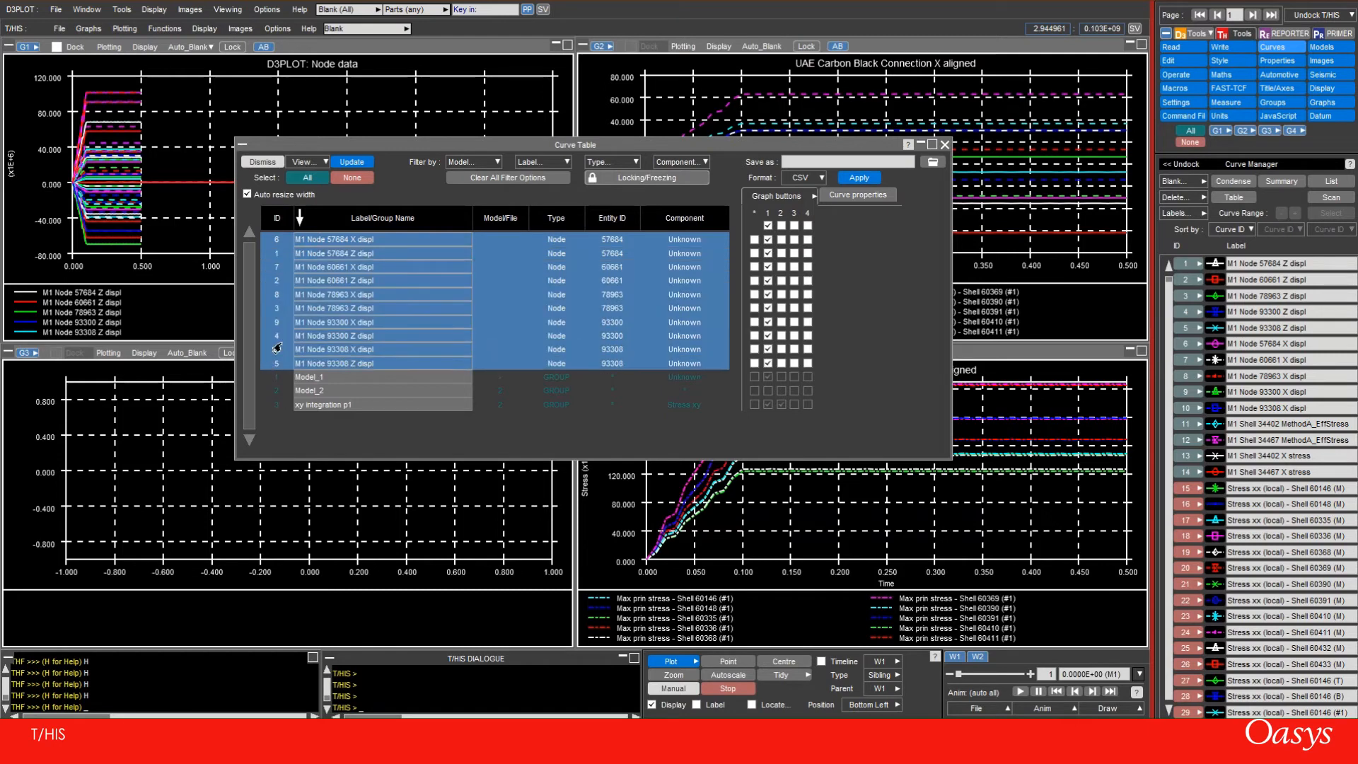
right_click(280, 265)
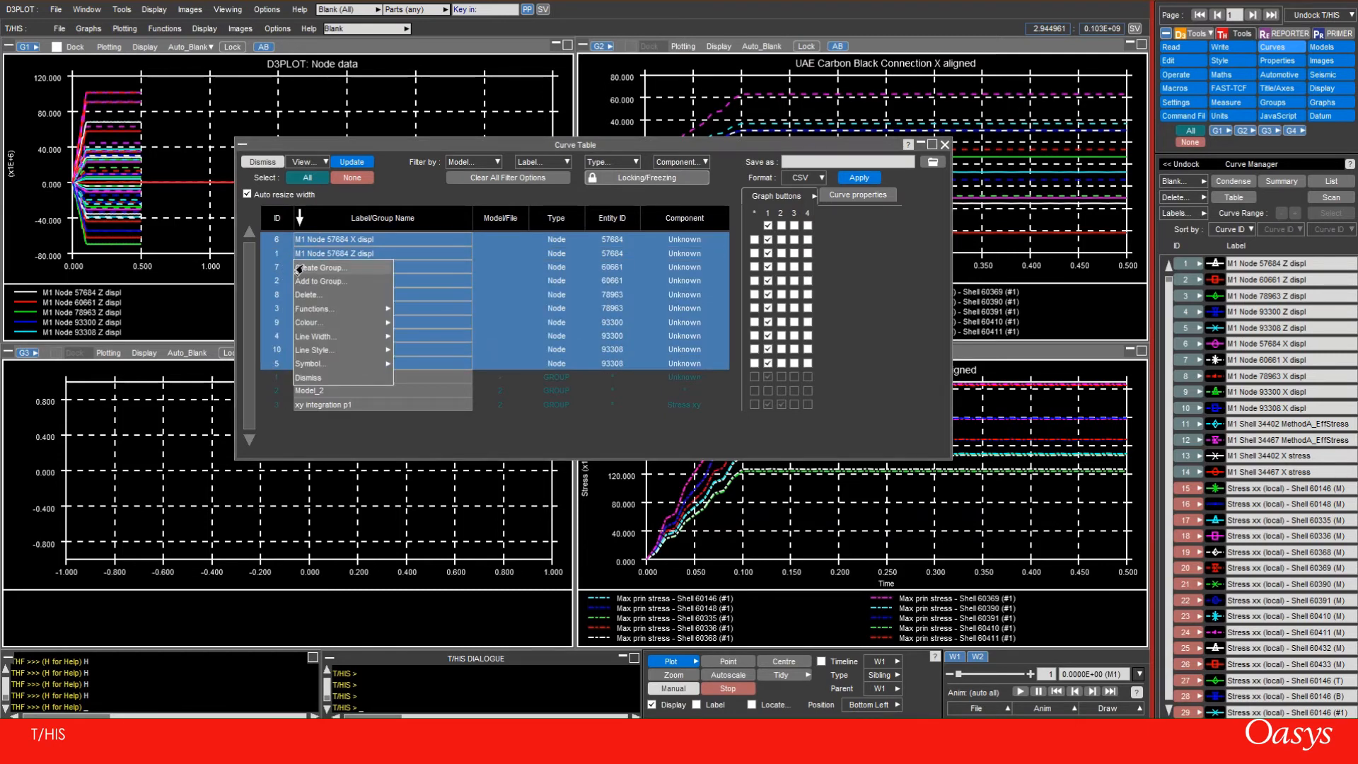
click(315, 269)
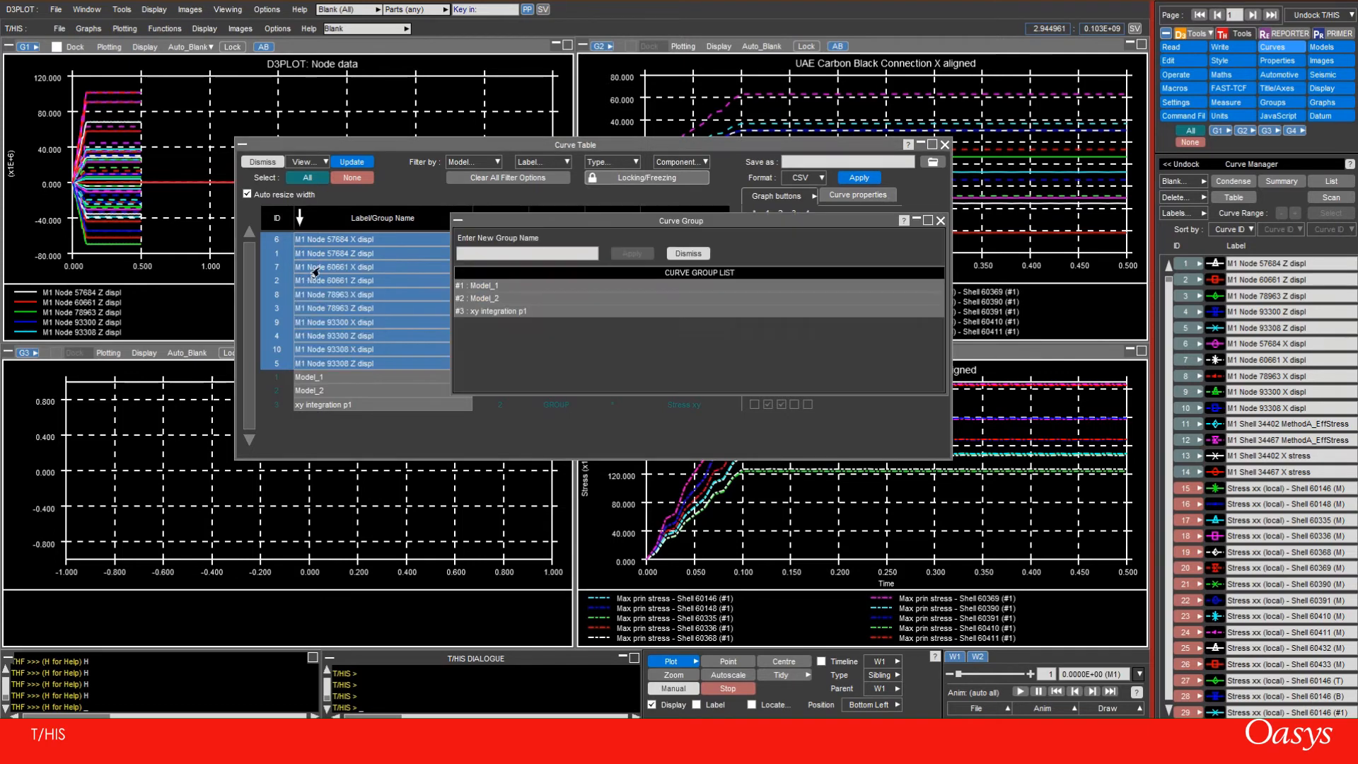
click(501, 255)
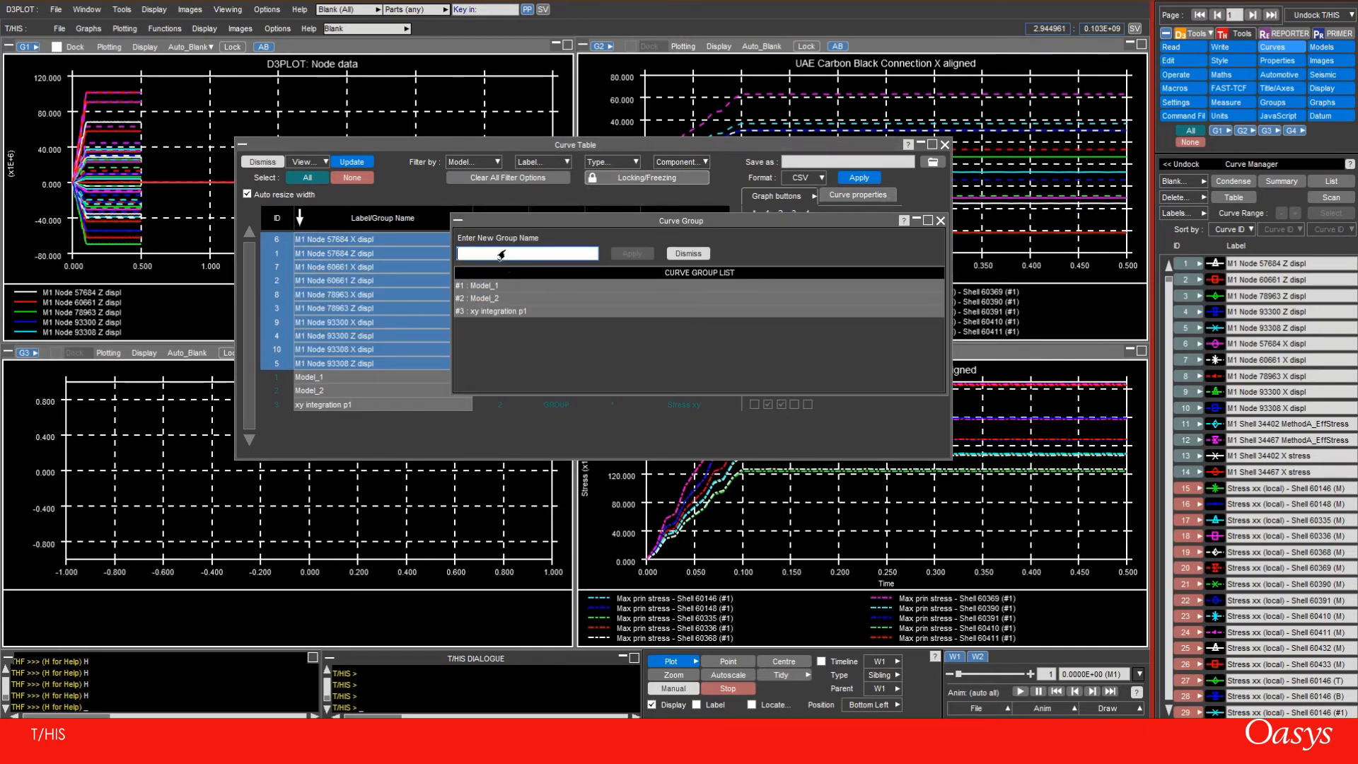
text(Displacements)
key(Return)
click(617, 257)
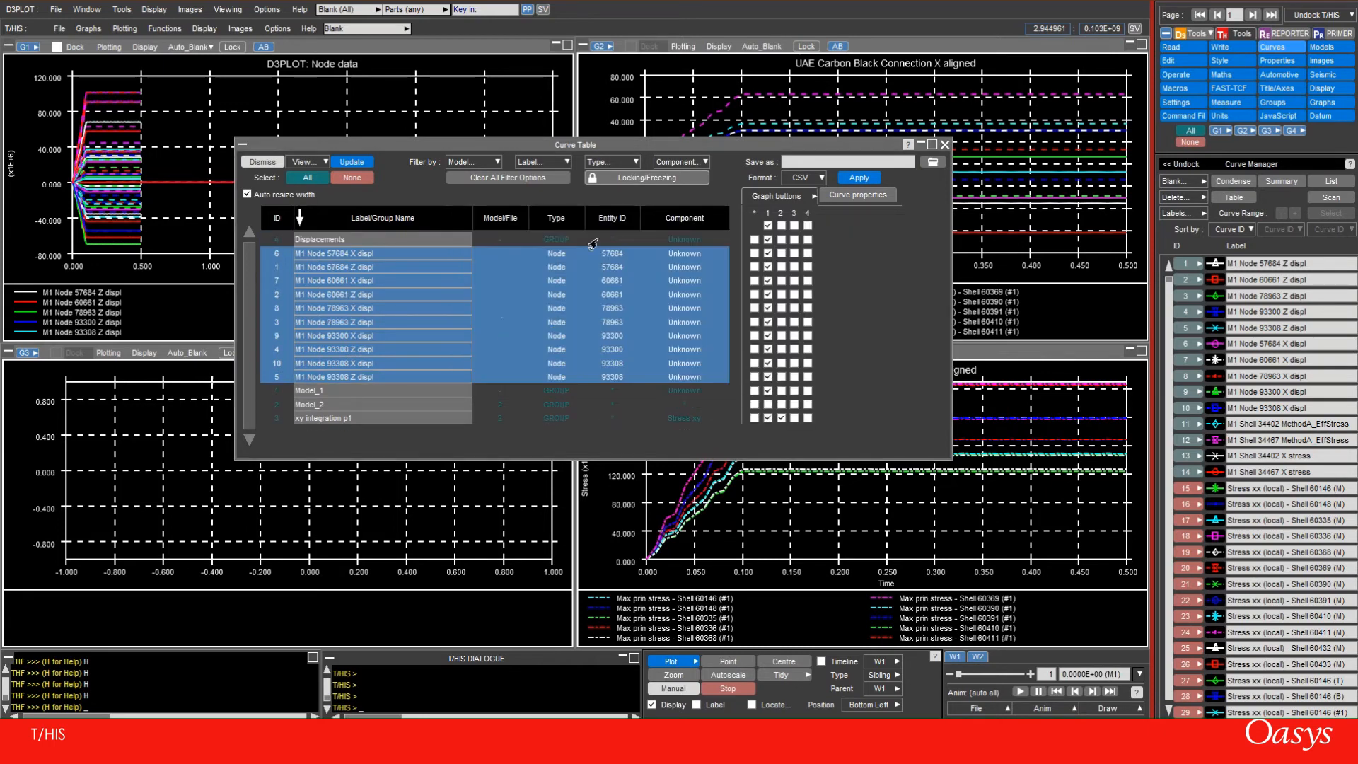
Assign the Displacements group to graph 3 and close the curve table
click(297, 242)
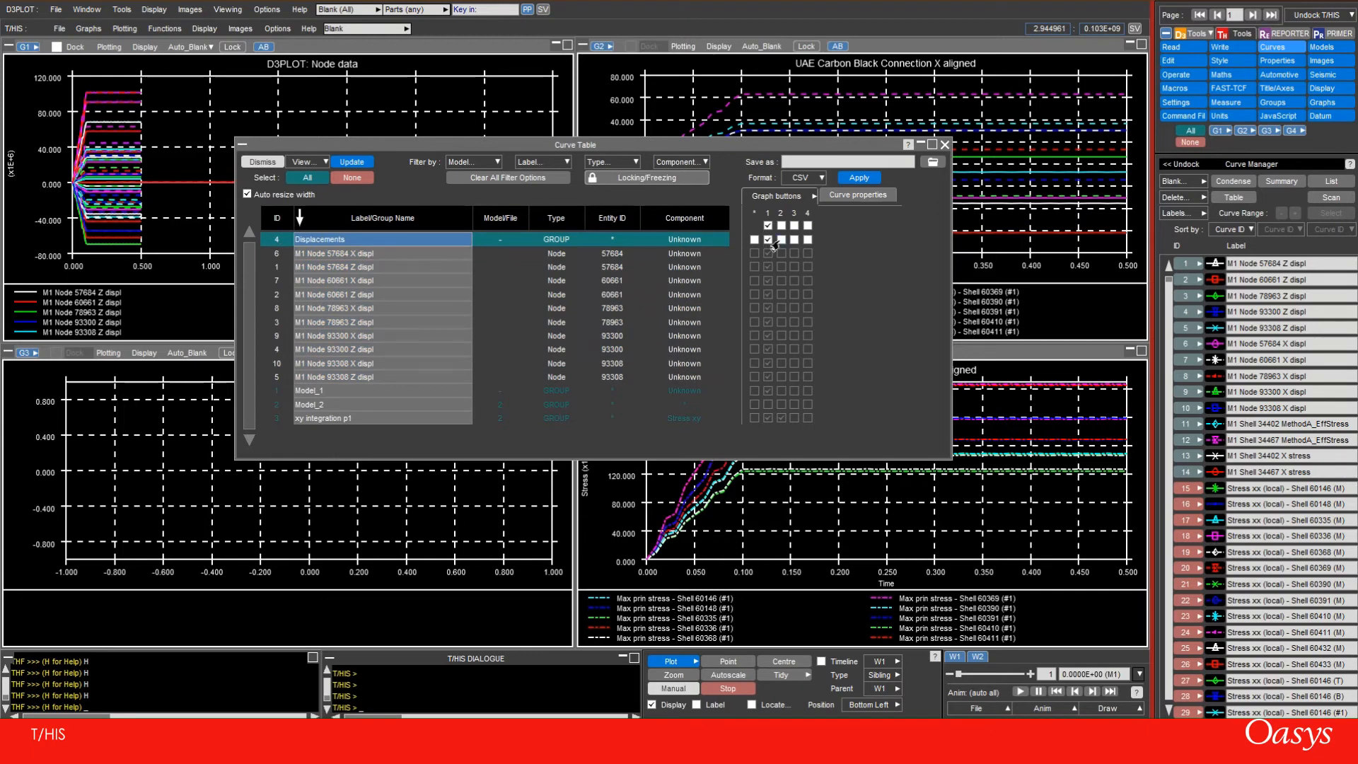
click(794, 240)
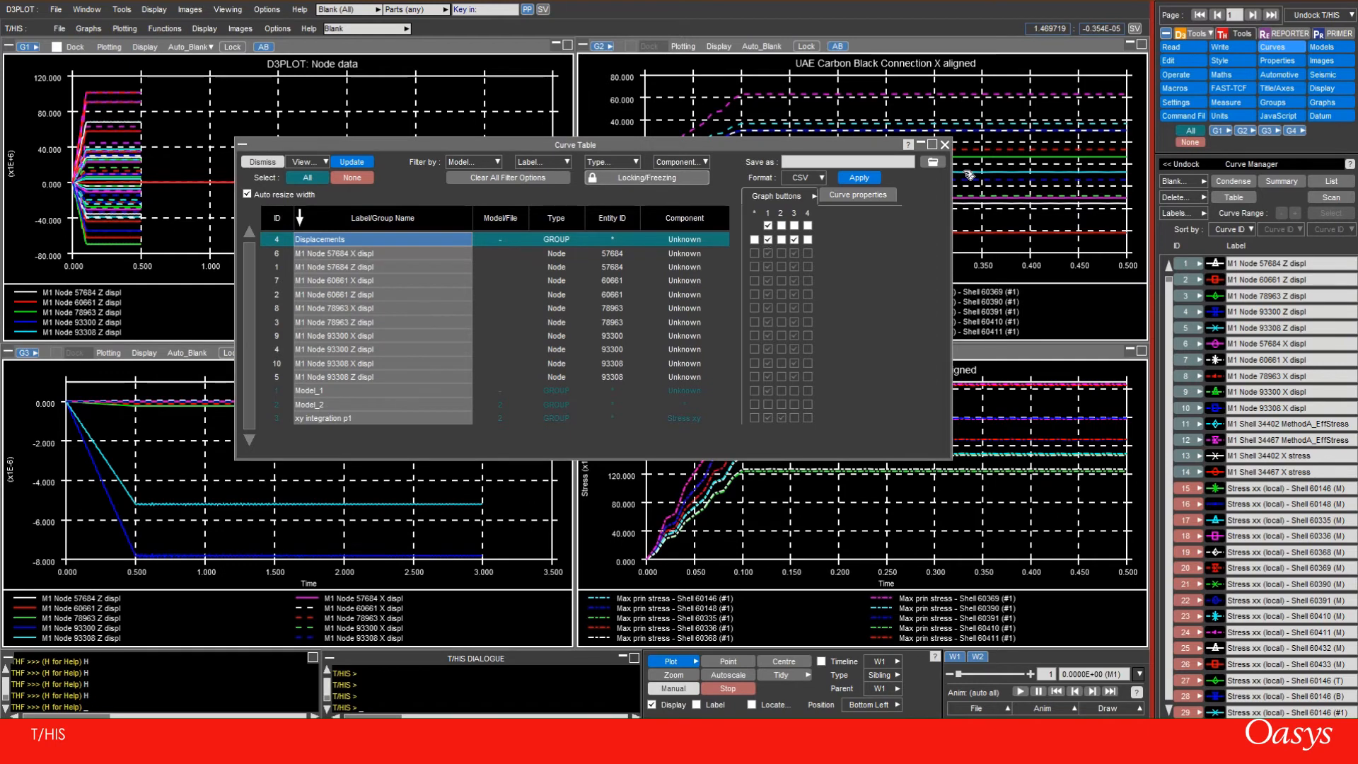
click(945, 144)
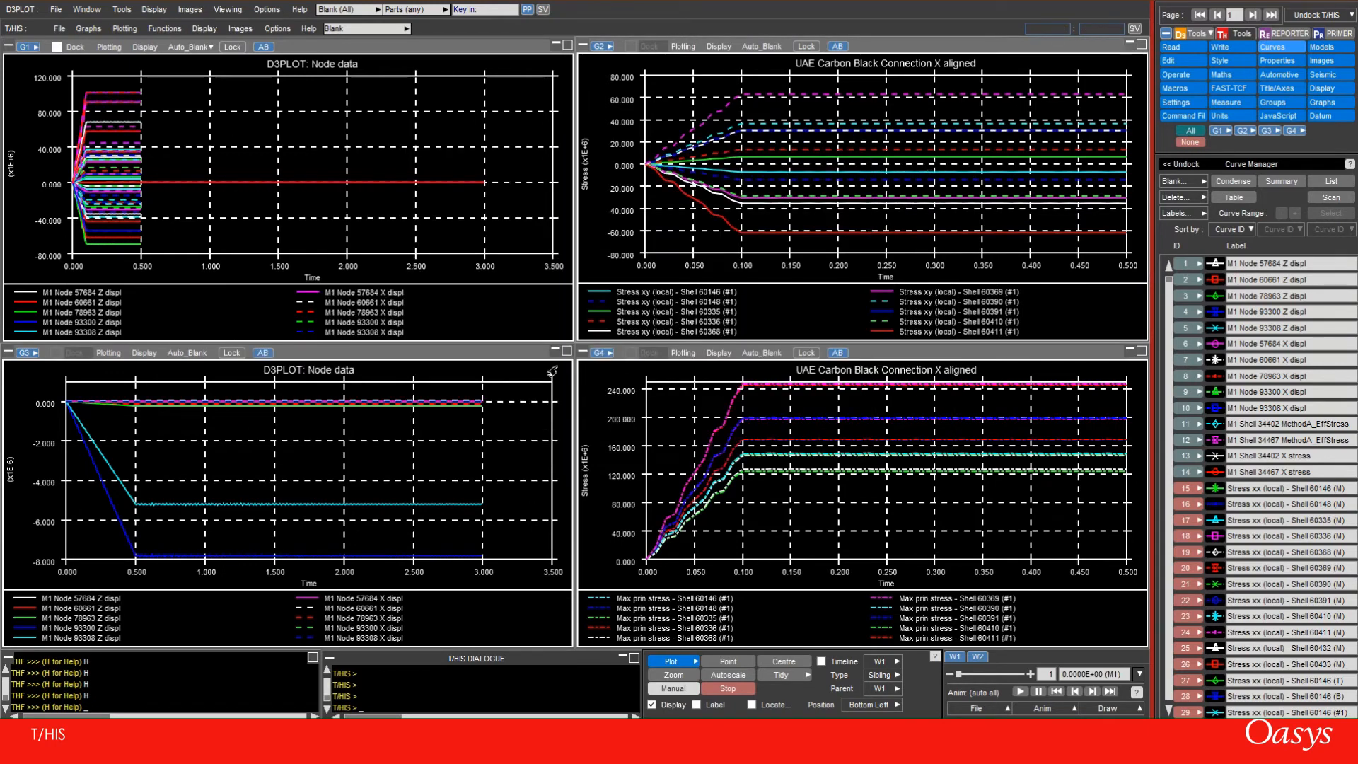
Set the title of graph 2 to "Stress XY IP1"
click(852, 74)
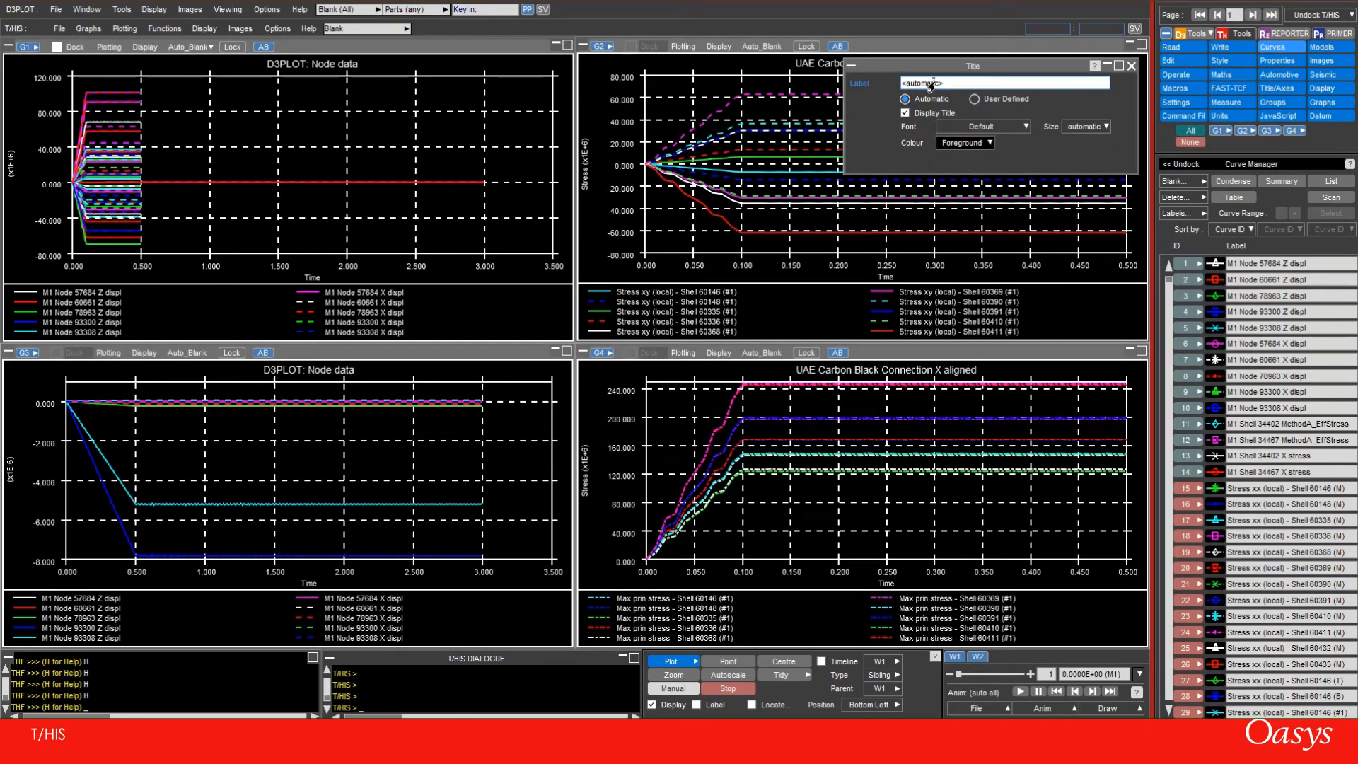
double_click(931, 84)
text(<S)
key(BackSpace)
key(BackSpace)
key(BackSpace)
key(BackSpace)
key(BackSpace)
key(BackSpace)
text(Y)
key(Return)
click(1132, 66)
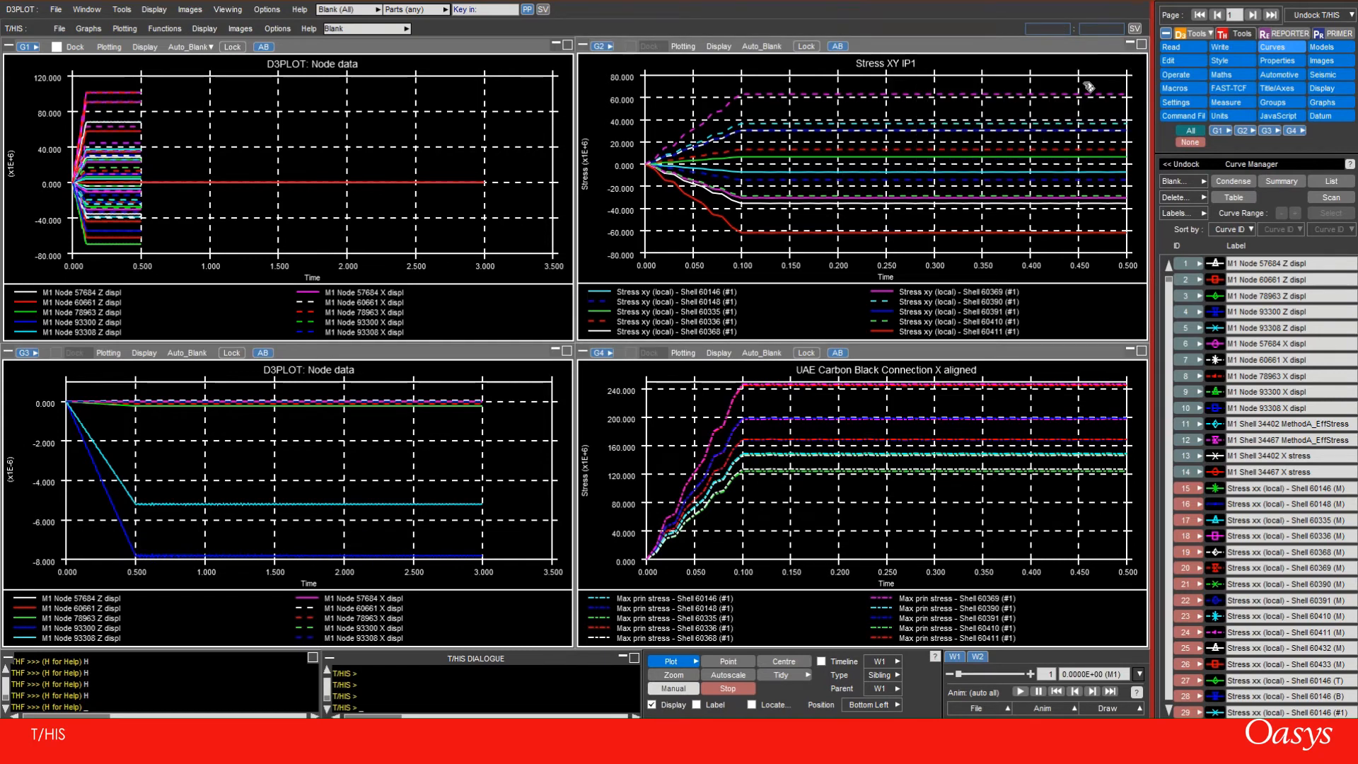
Set the title of graph 1 to "All"
click(312, 68)
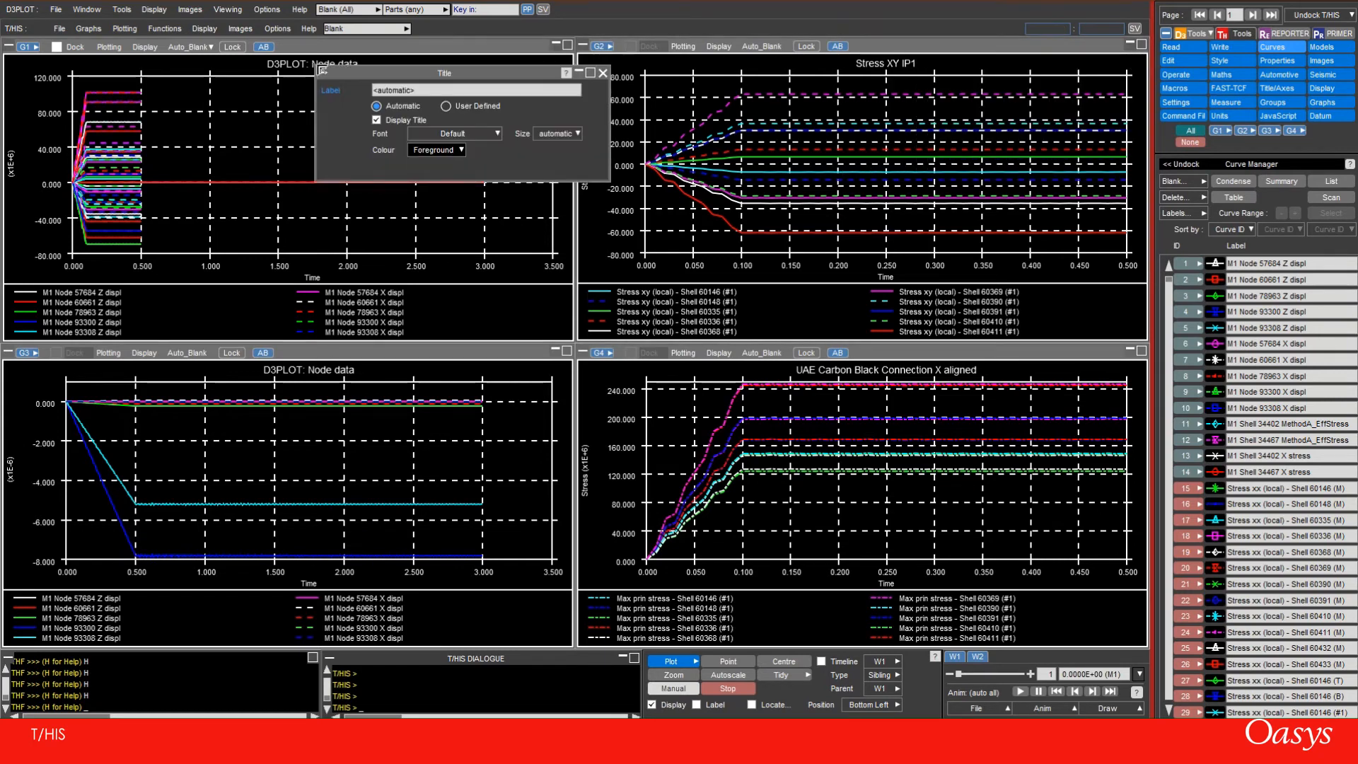
click(422, 92)
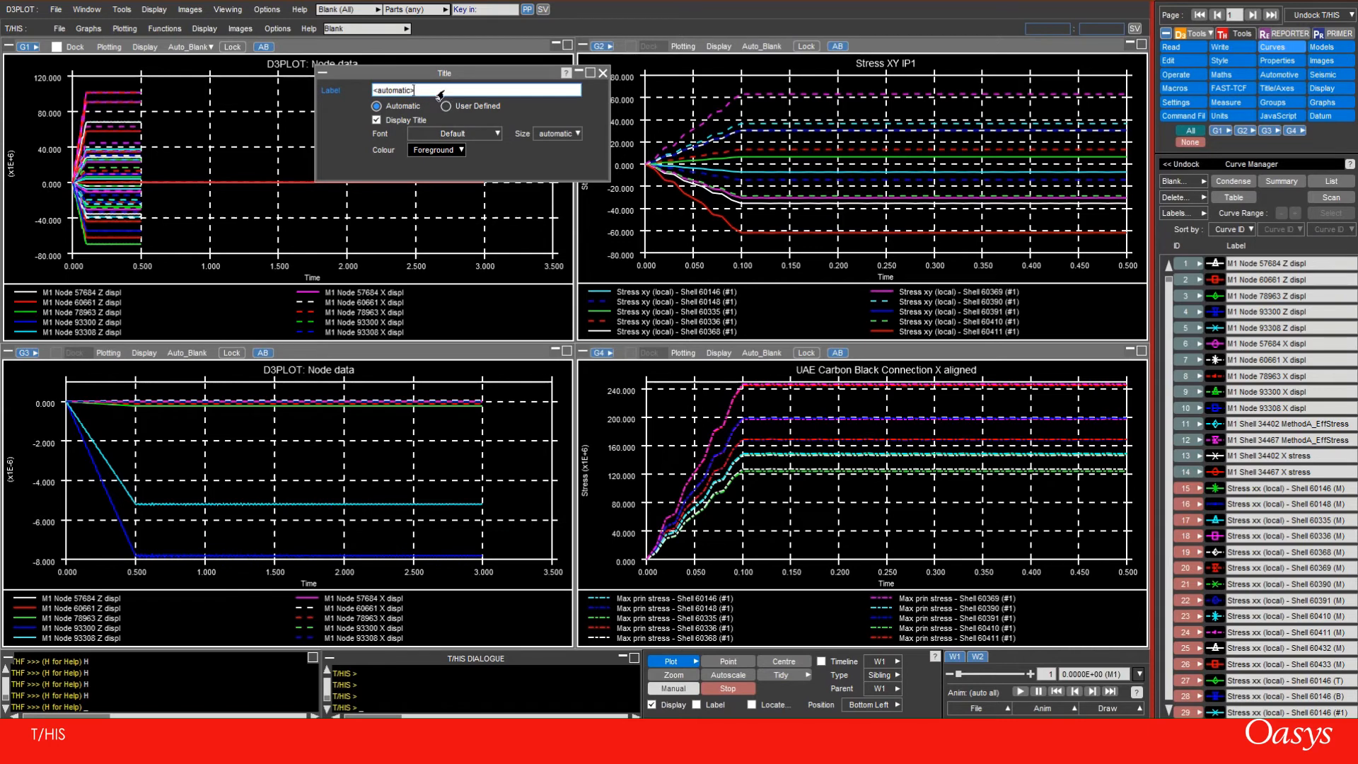
drag(440, 96, 374, 92)
text(All)
key(Return)
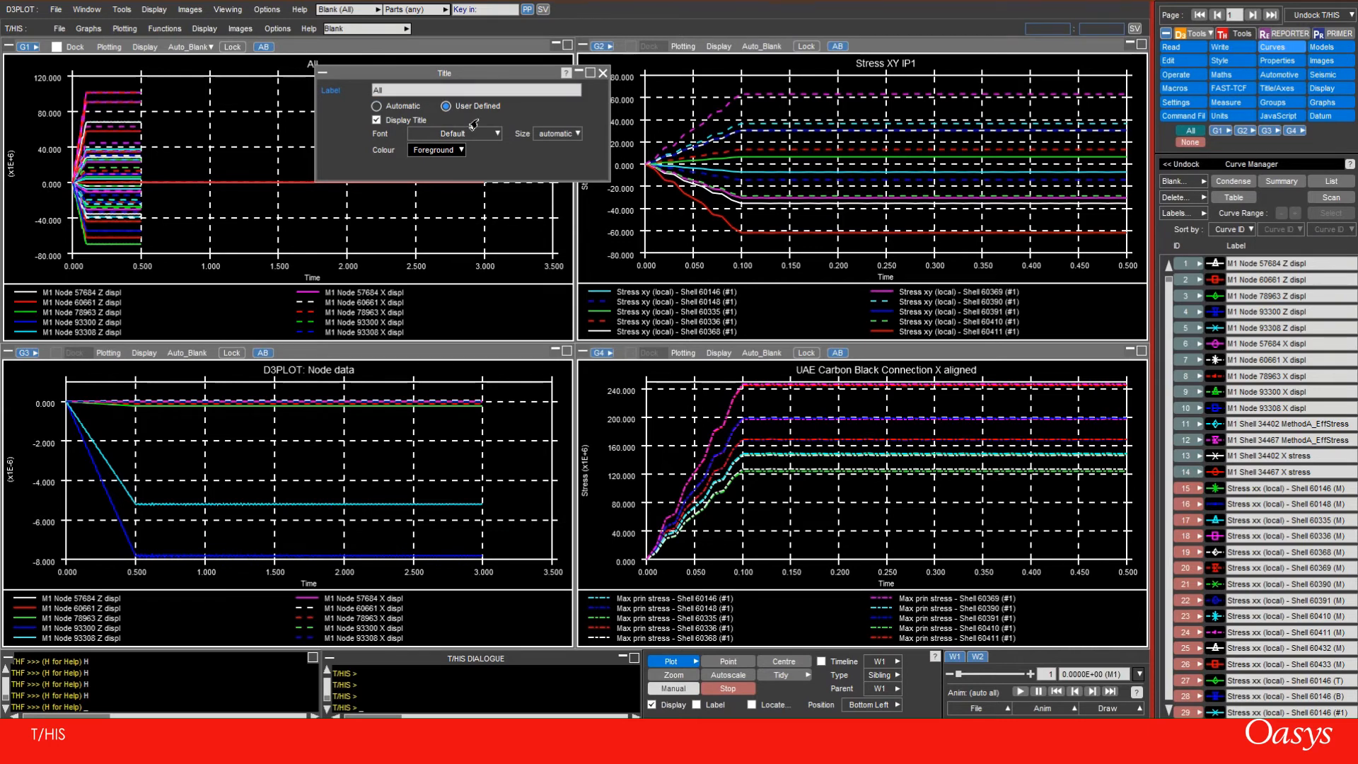
click(603, 72)
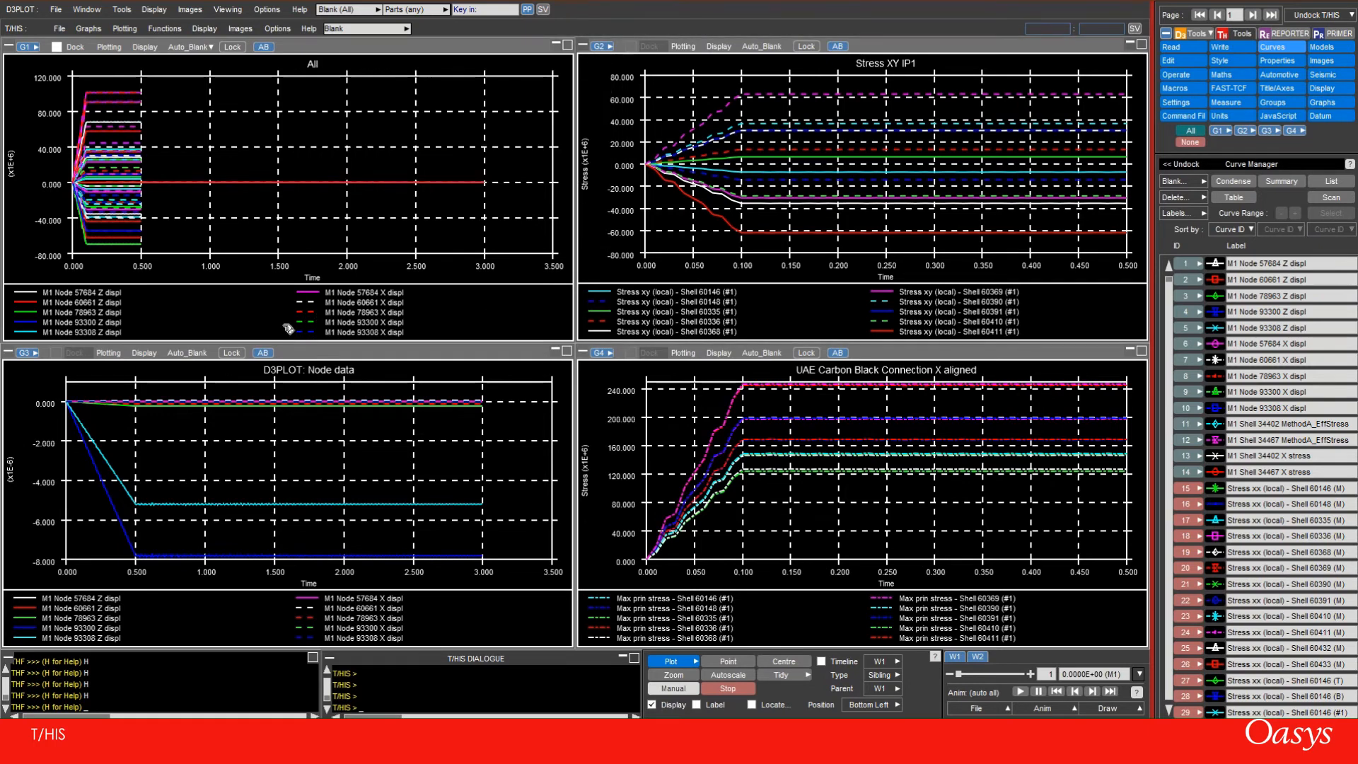
Set the title of graph 3 to "Displacement Data (m)"
click(291, 376)
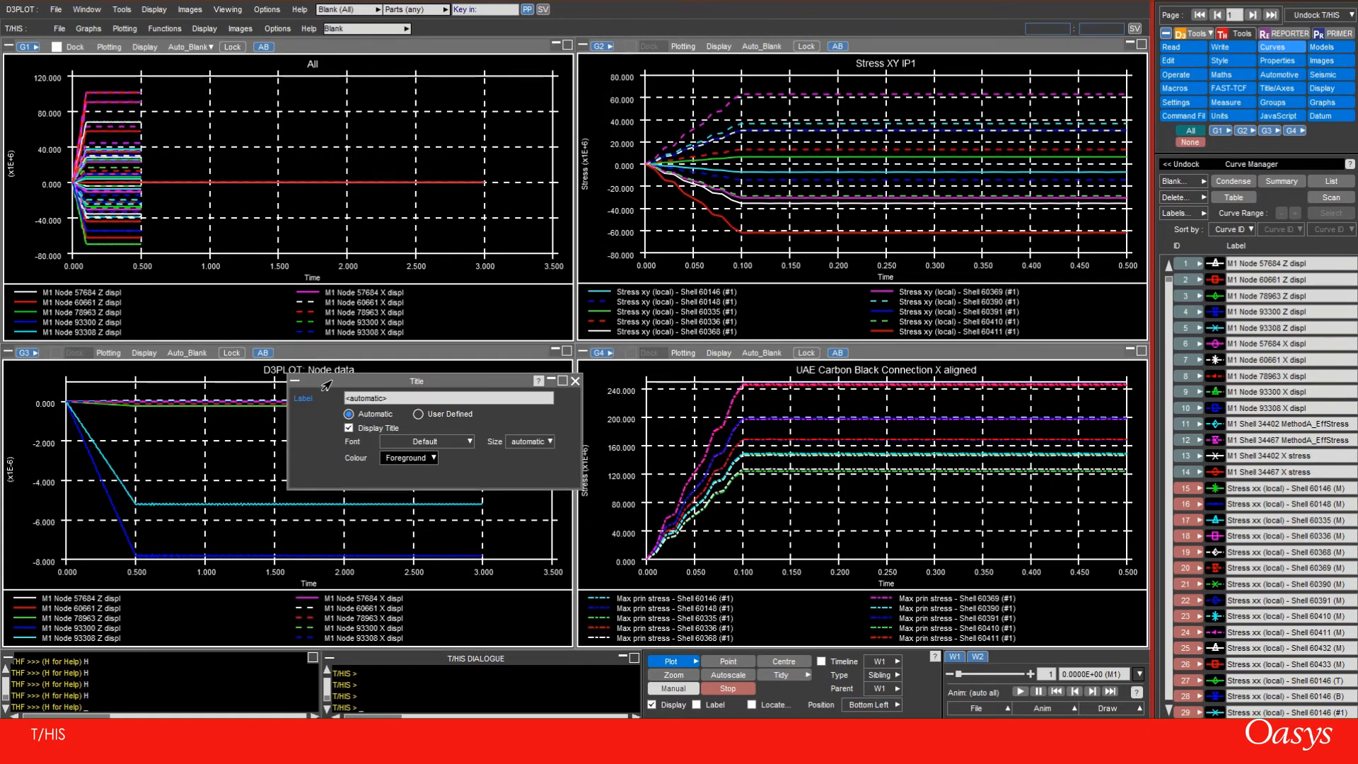
text(Displacement Data (m)
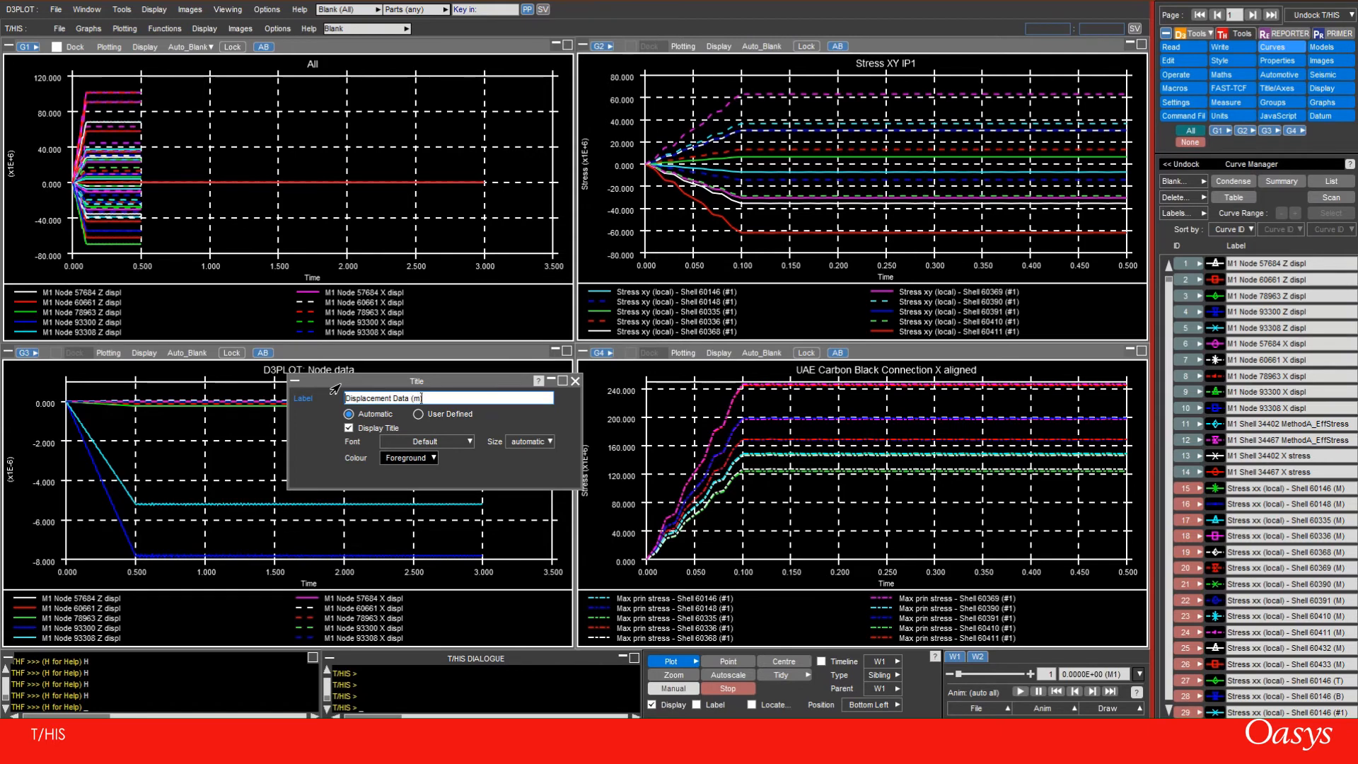
key(Return)
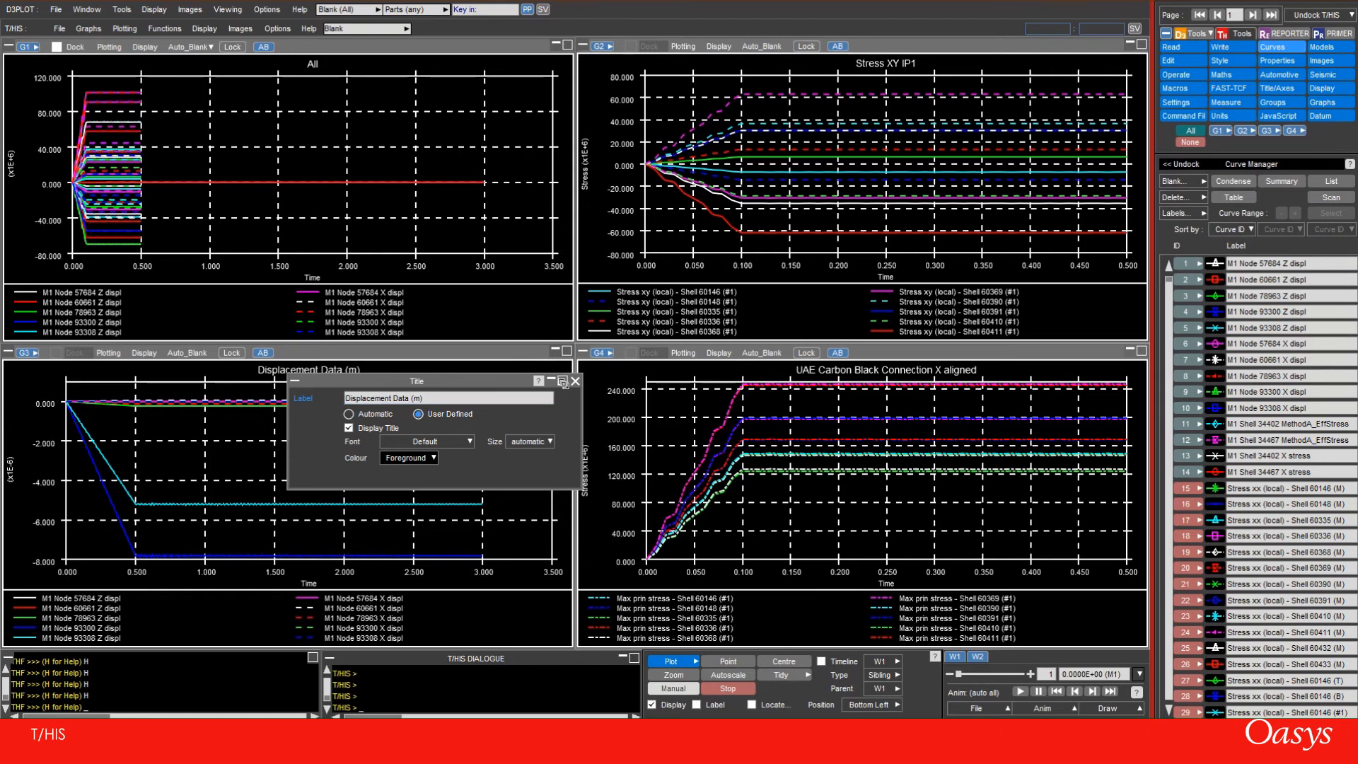
click(576, 379)
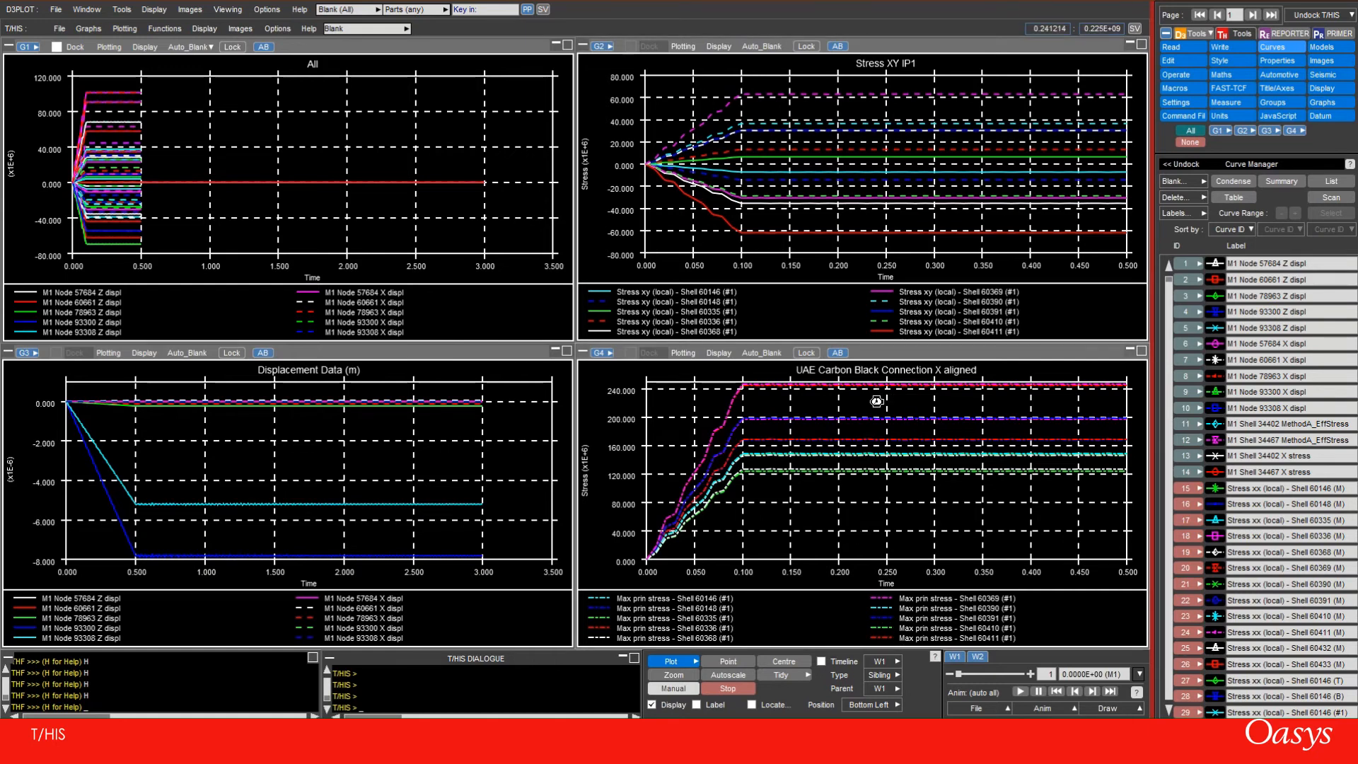
Set the title of graph 4 to "Max Princ. Stress (#1)"
scroll(855, 633, up, 1)
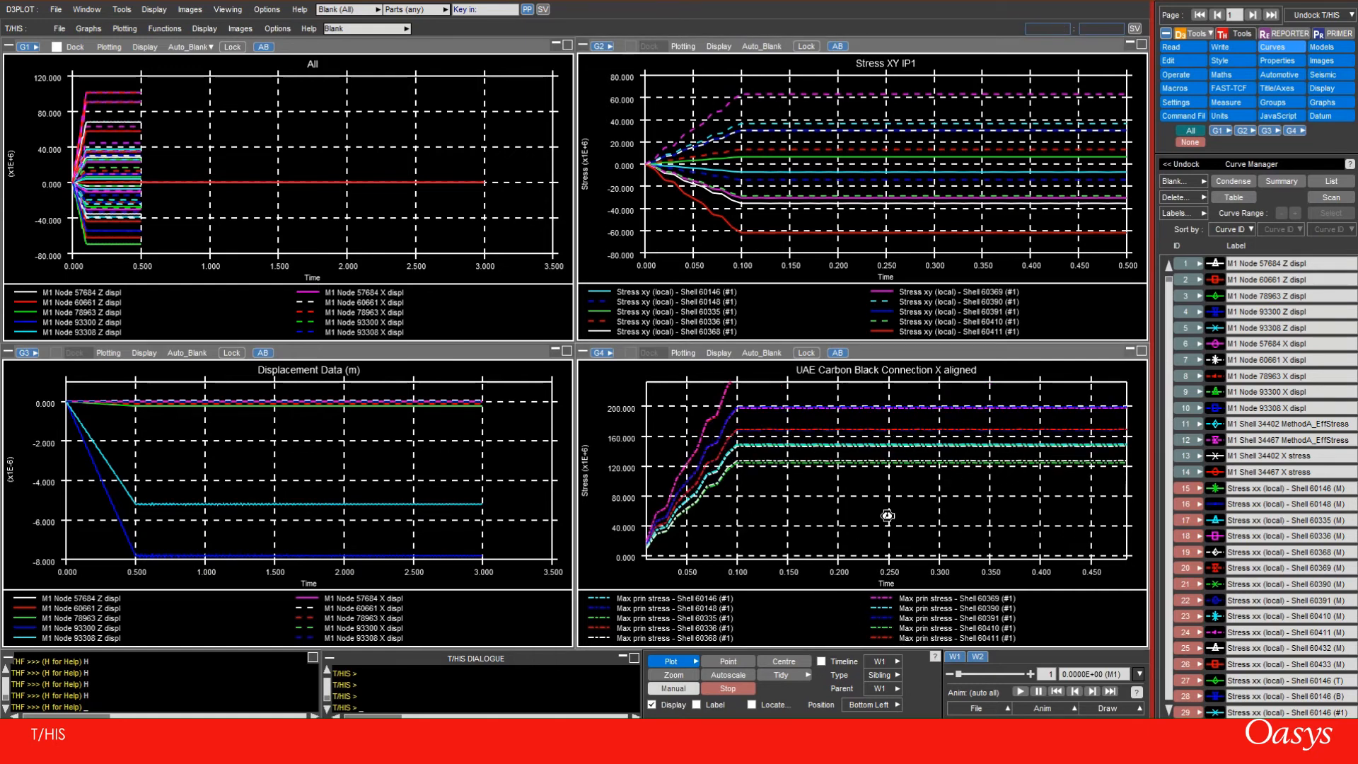
click(841, 376)
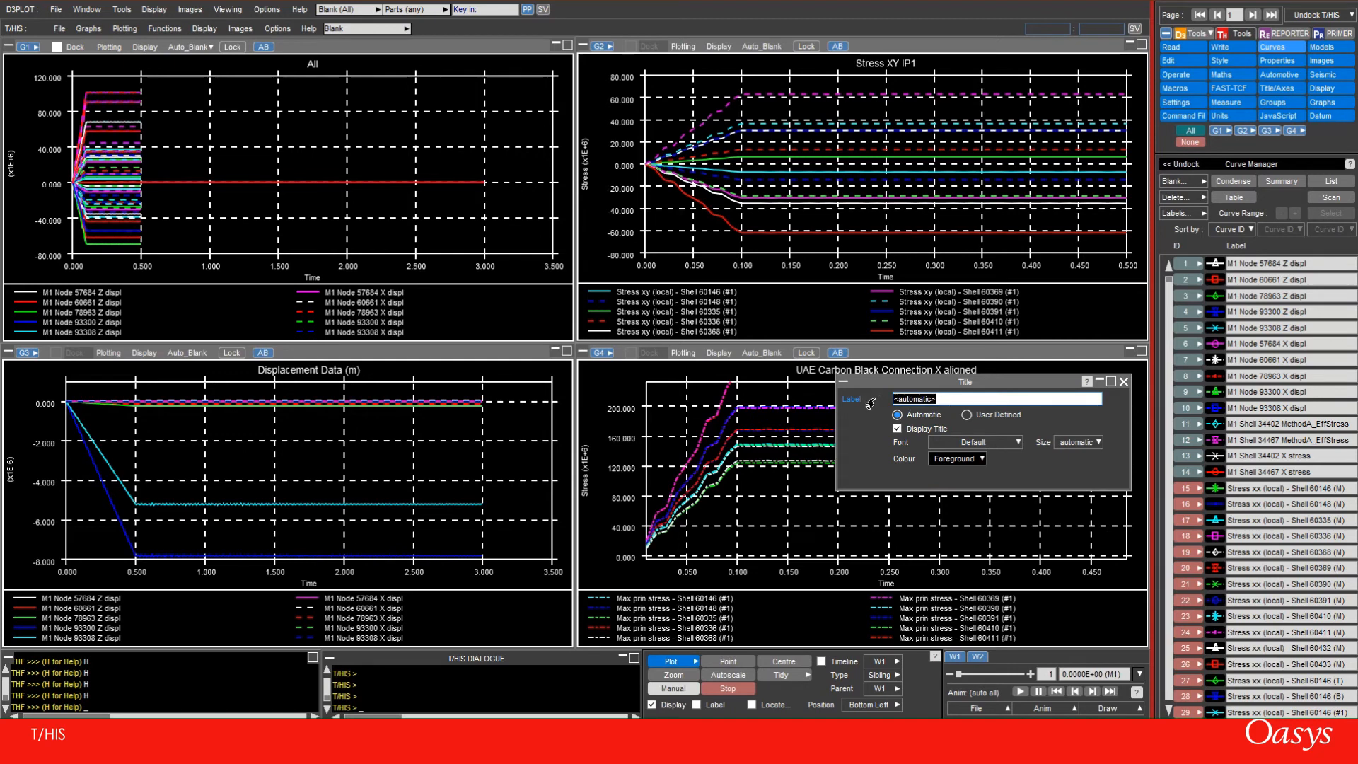
text(Max (F)
text(inc. Str)
text(ess )
text((#1))
key(Return)
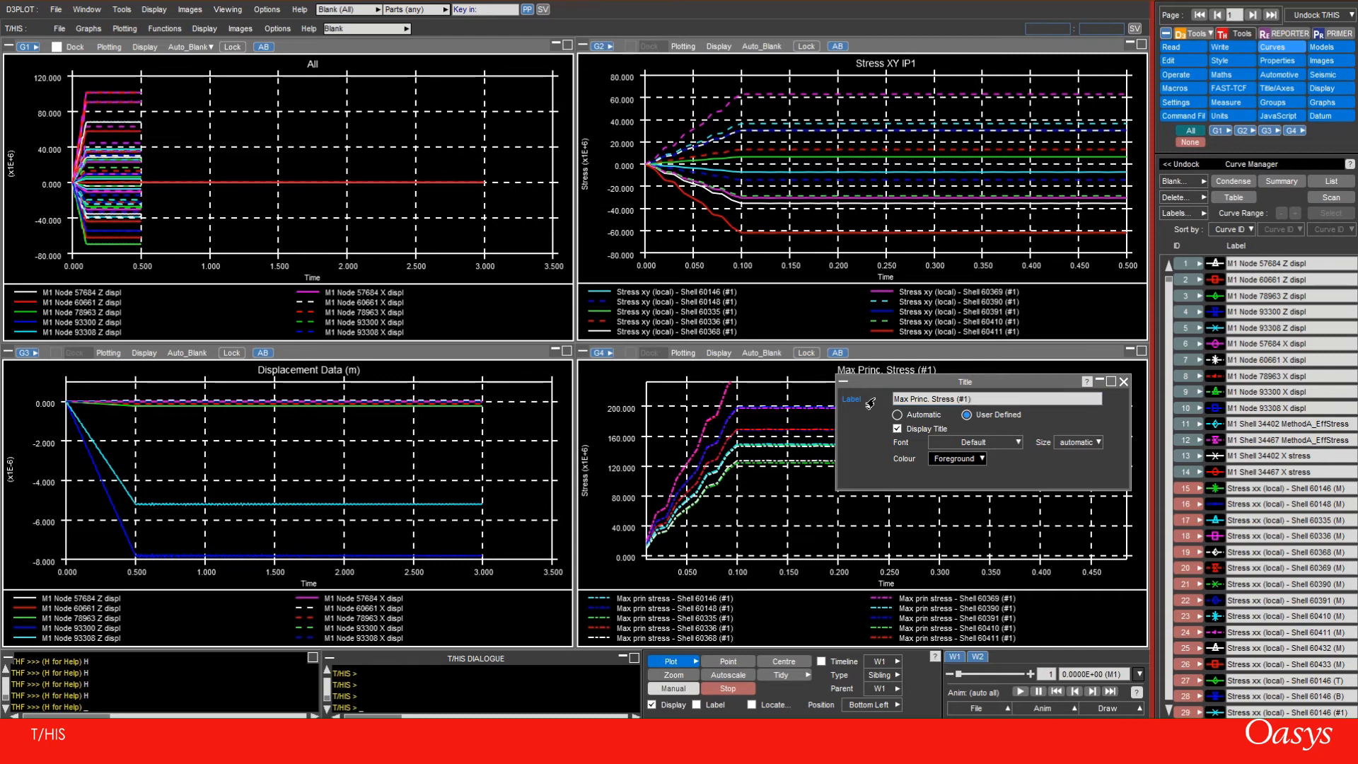
click(1125, 382)
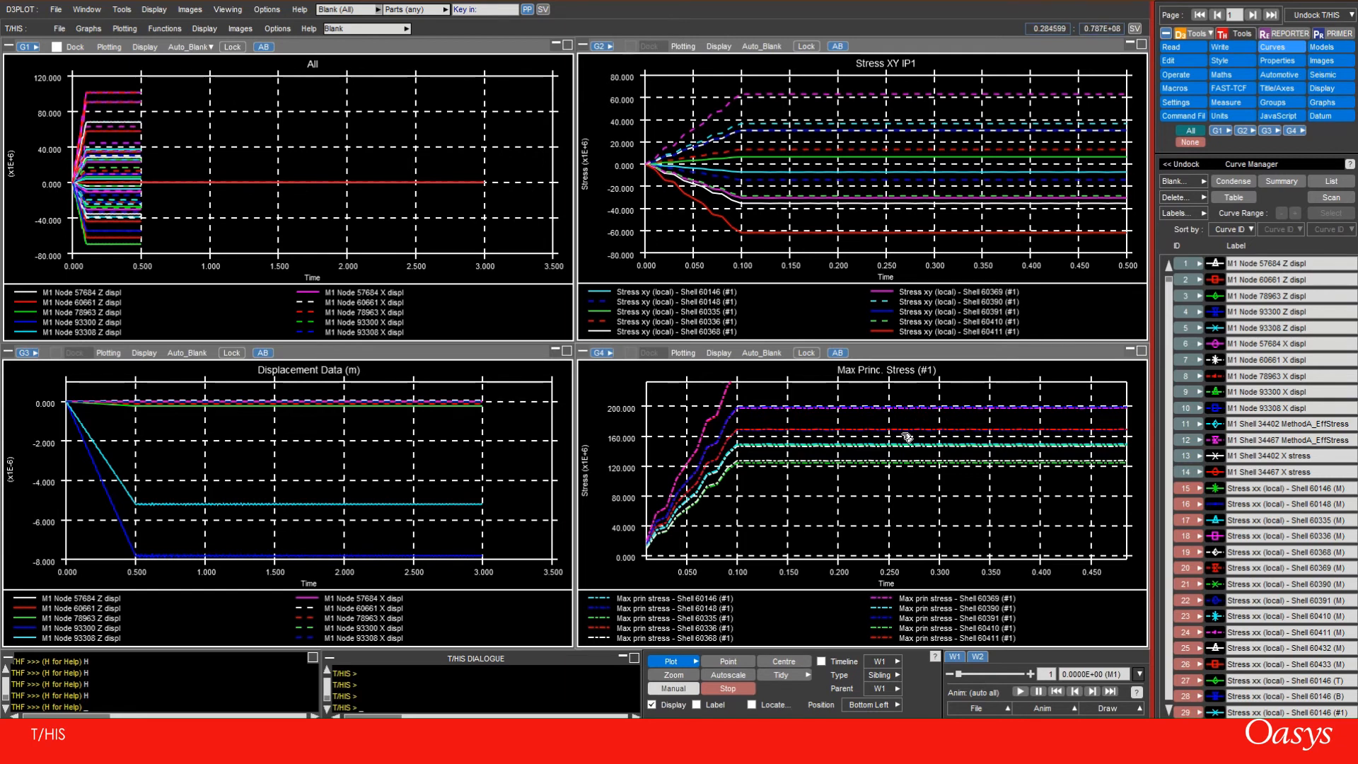
Page through the individual graphs on pages 2 to 5, and return to page 1
click(1252, 15)
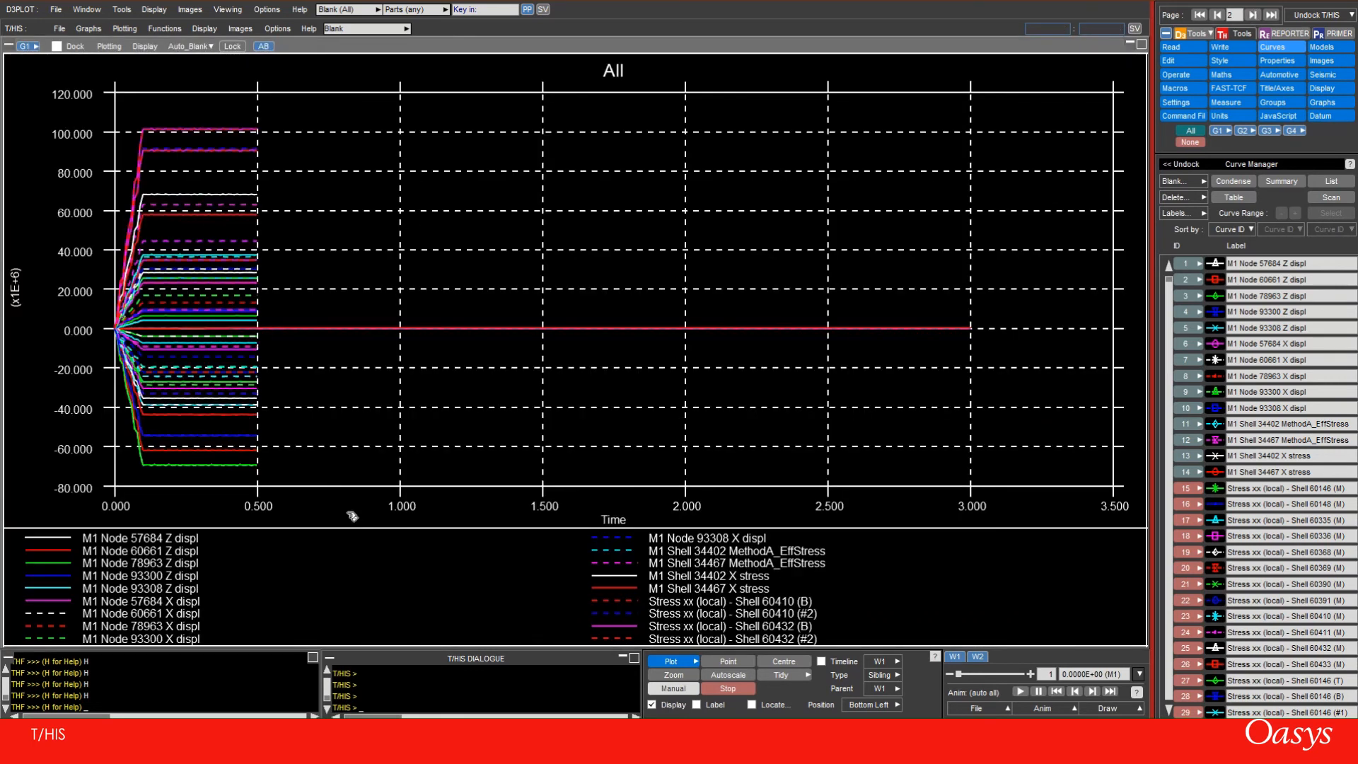
click(1252, 15)
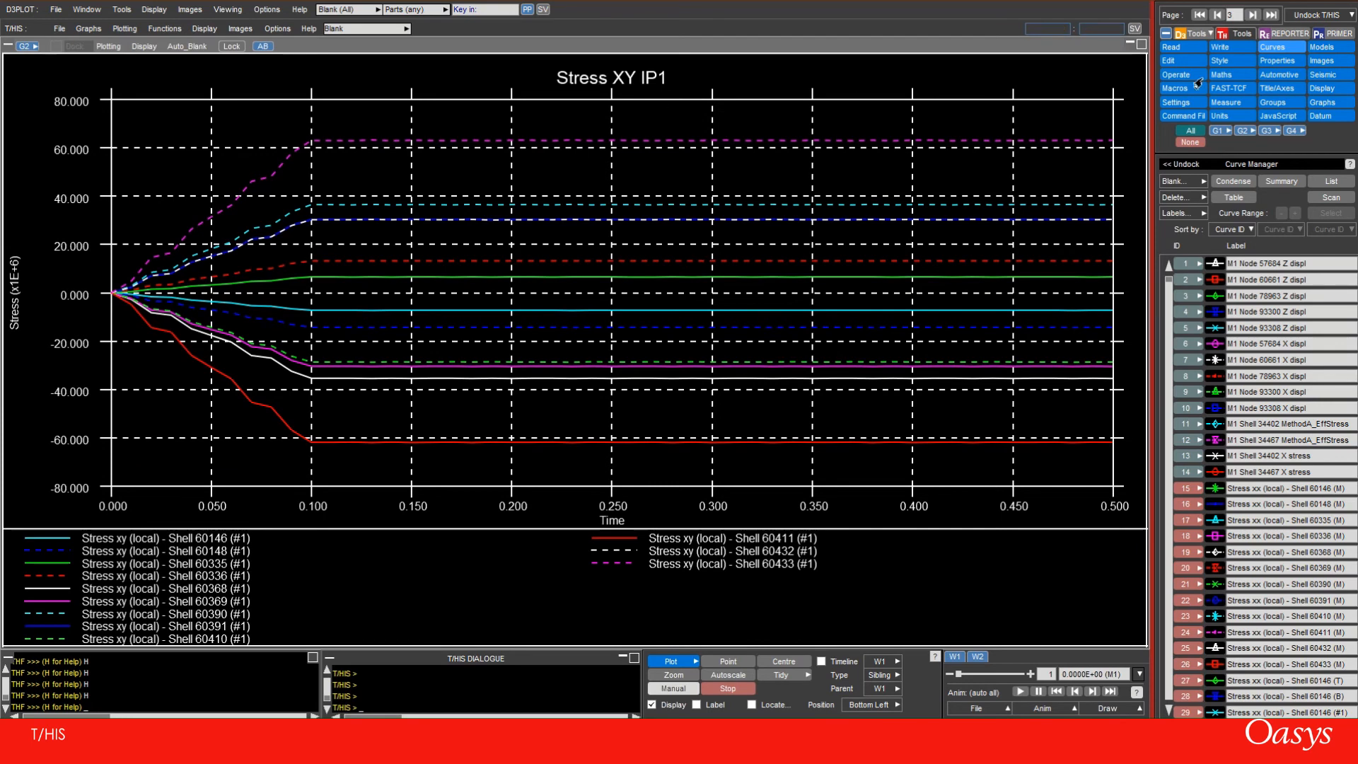
click(1251, 15)
click(1251, 15)
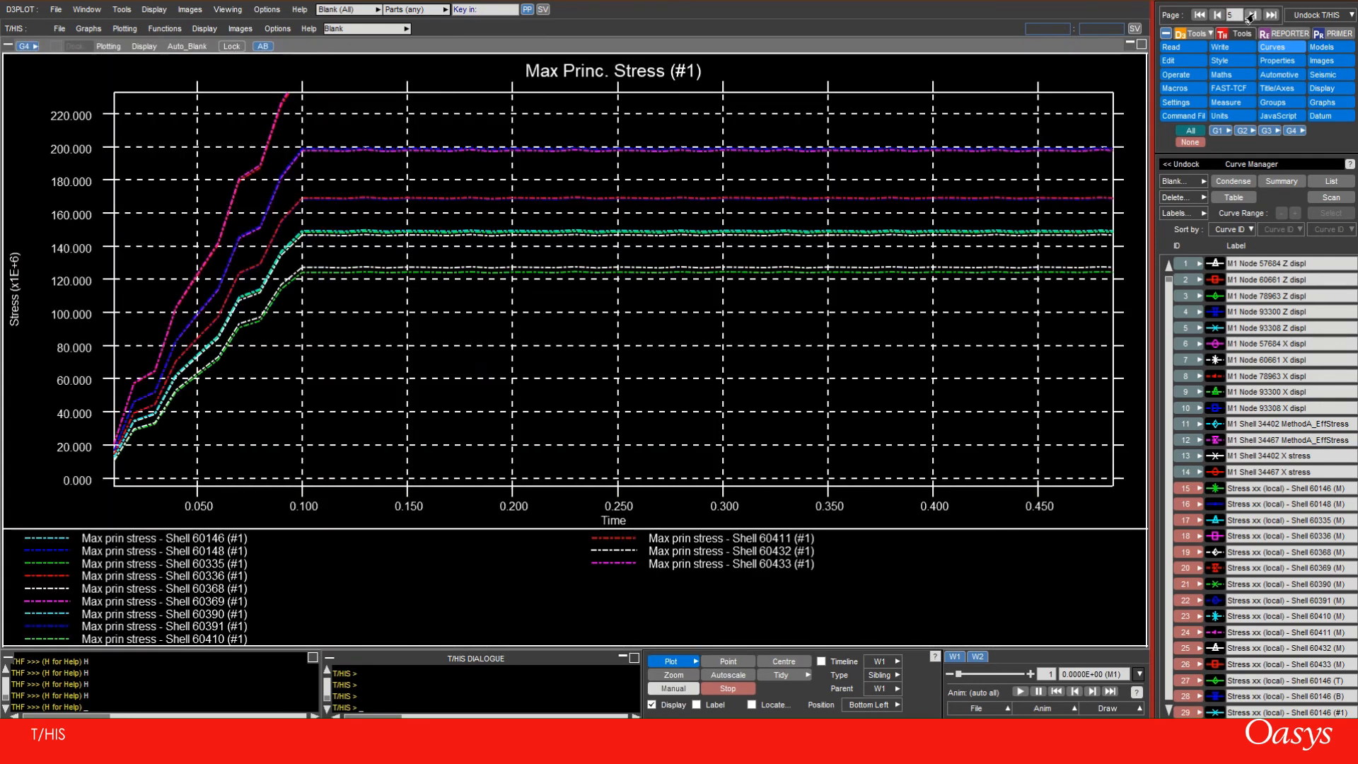
click(1199, 14)
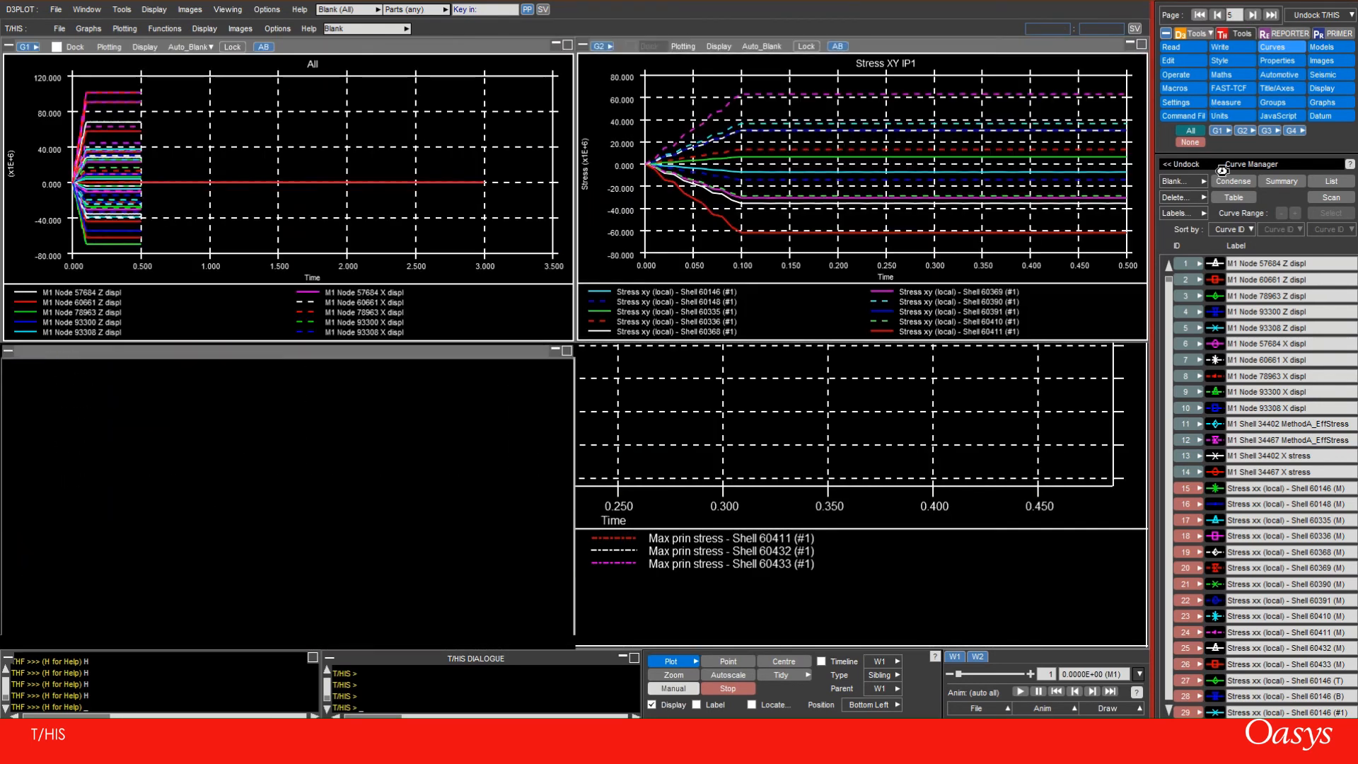
Rename the curve M1 Node 60661 X displ to "M1 Node 60661 X displacement" in the curve table, and close the table
click(1233, 197)
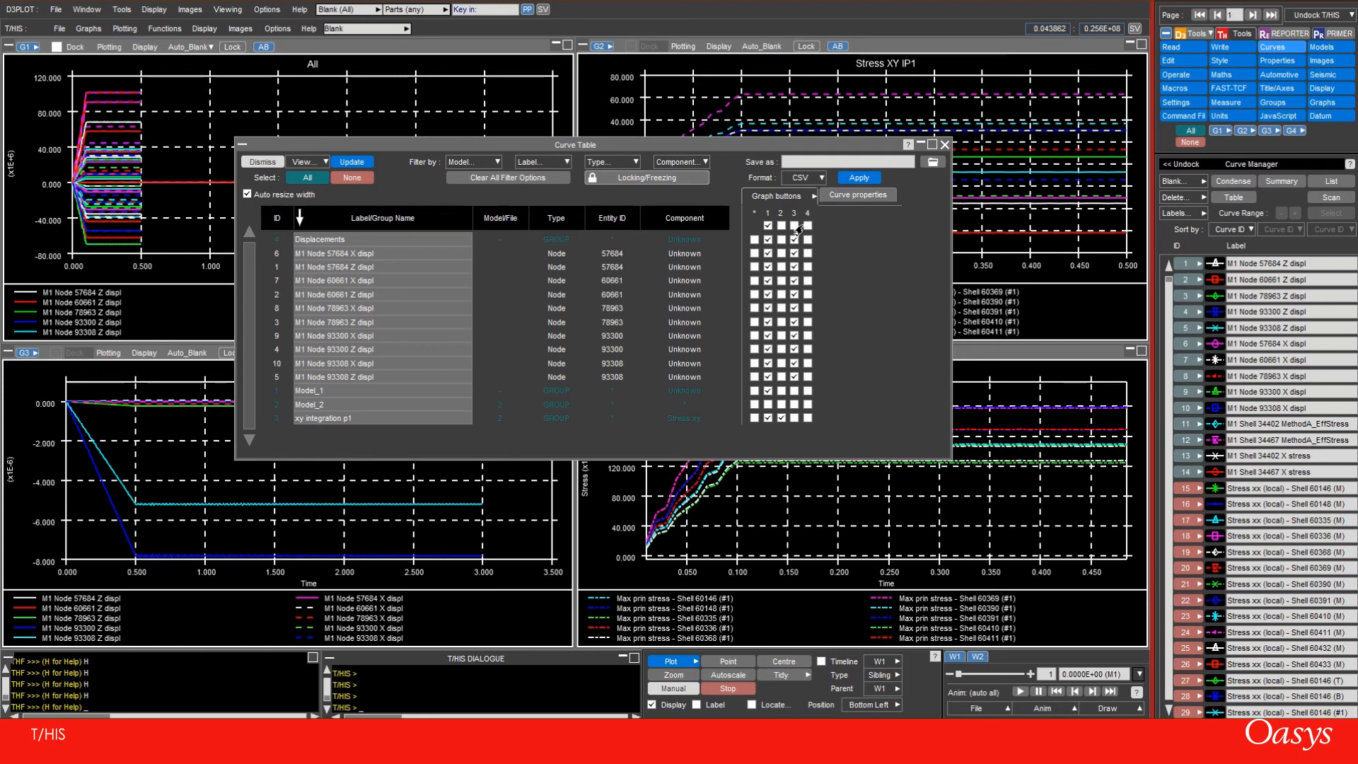
double_click(396, 281)
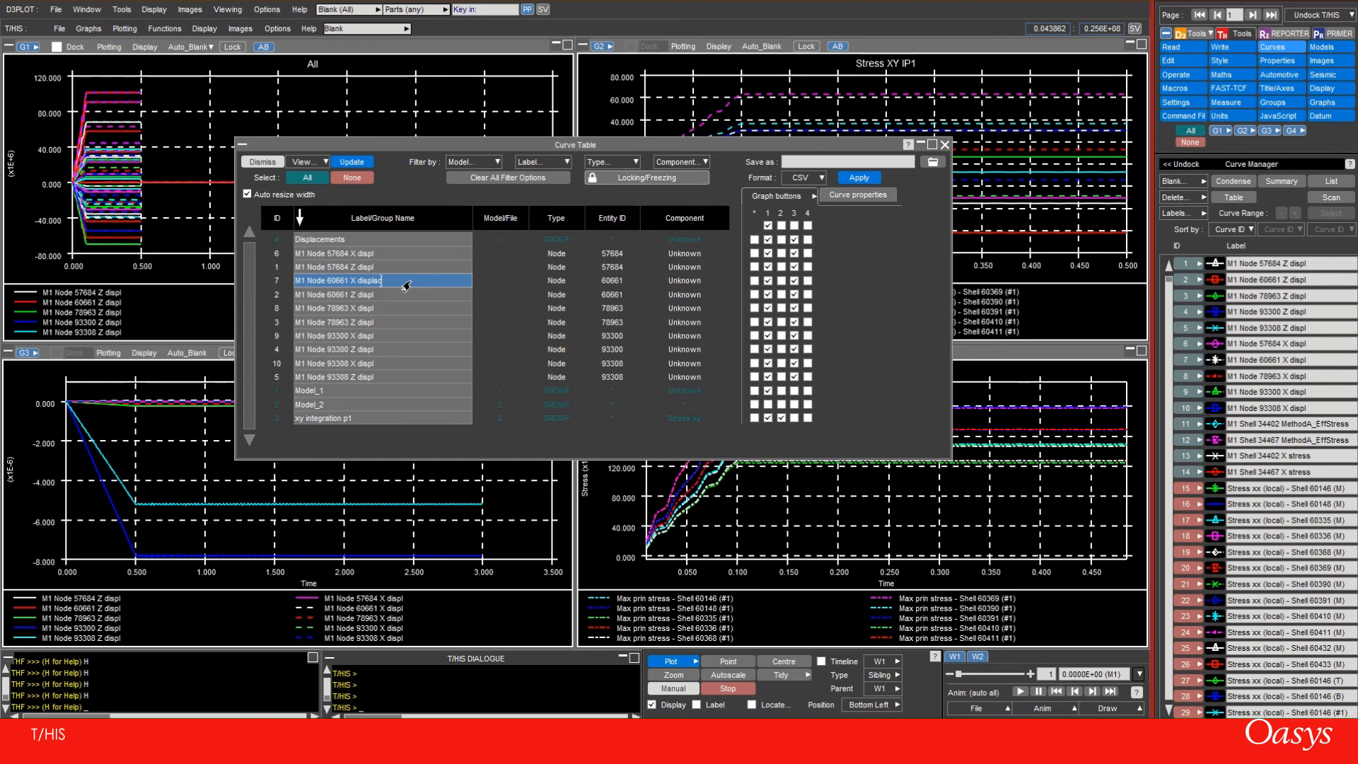
key(Return)
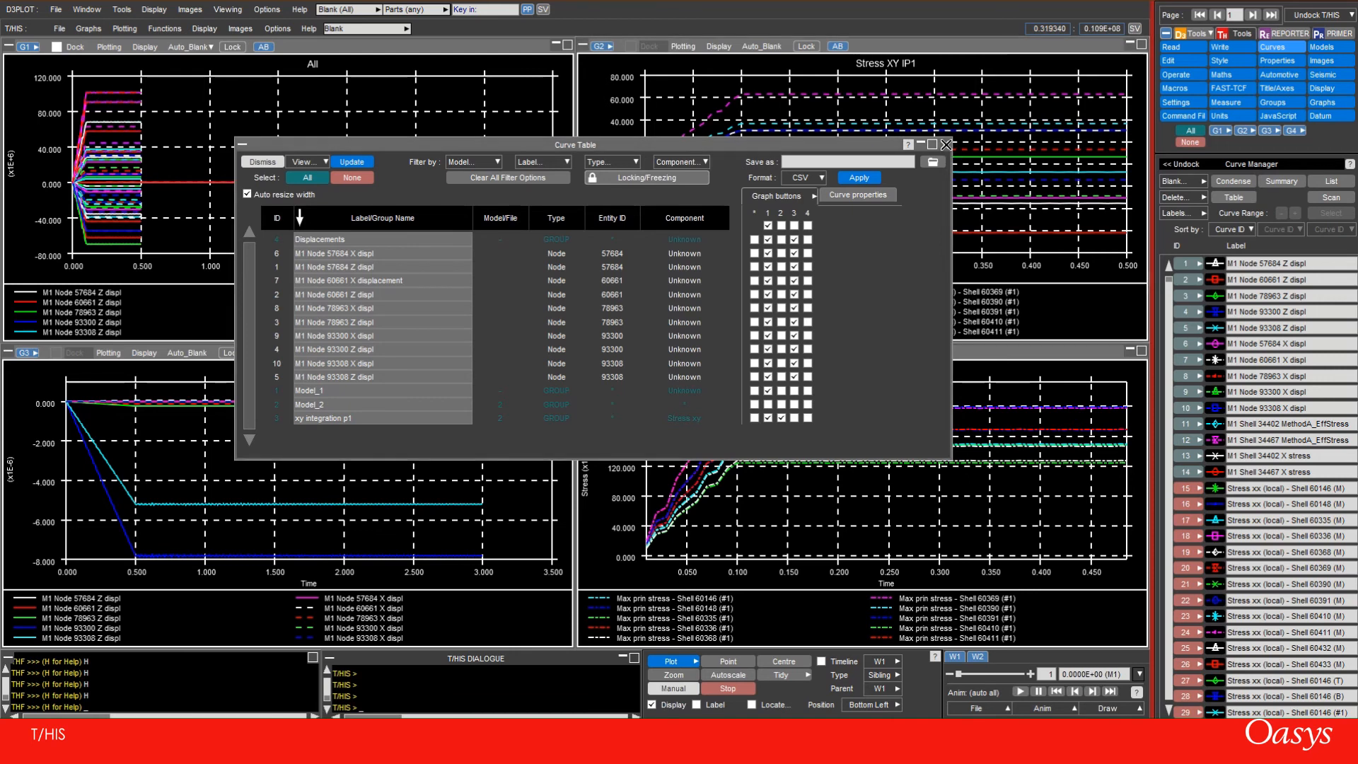
click(945, 145)
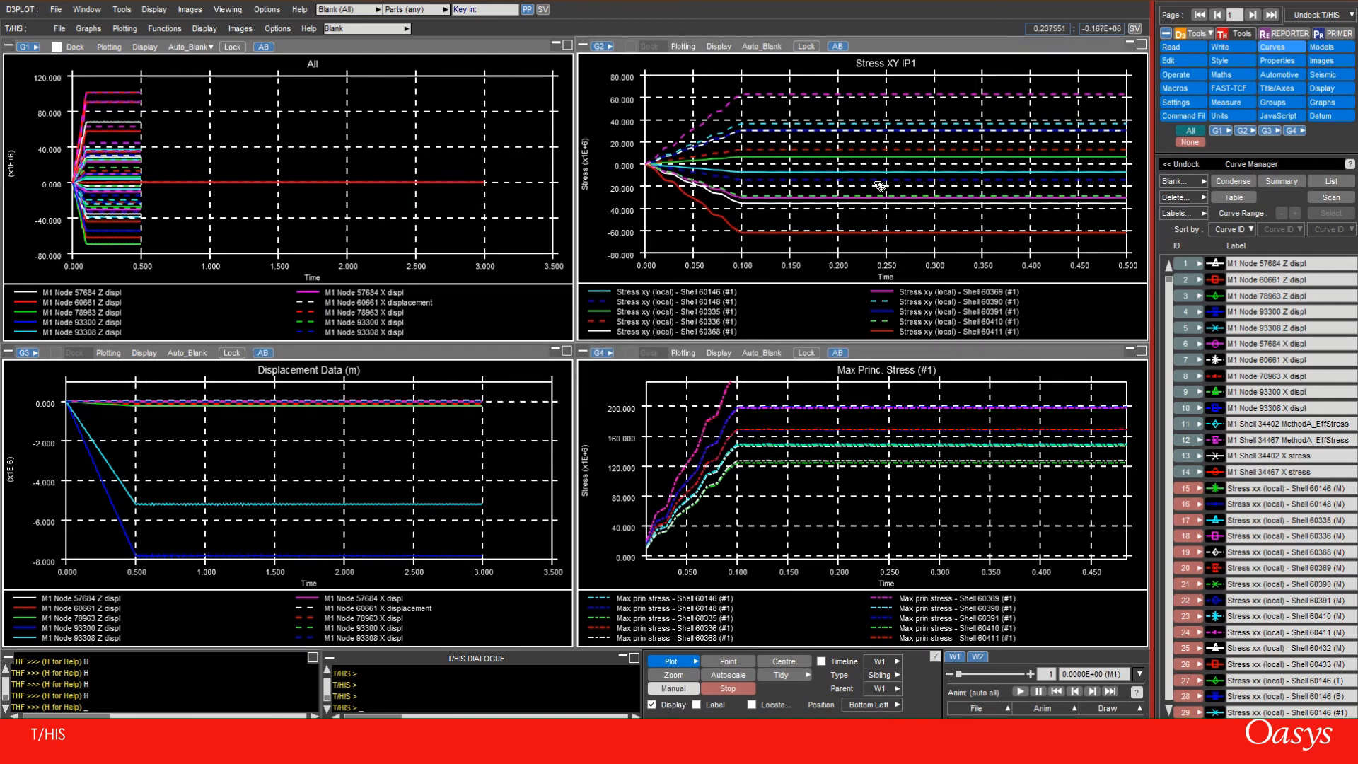
Open the curve groups and start creating a new group
click(1268, 107)
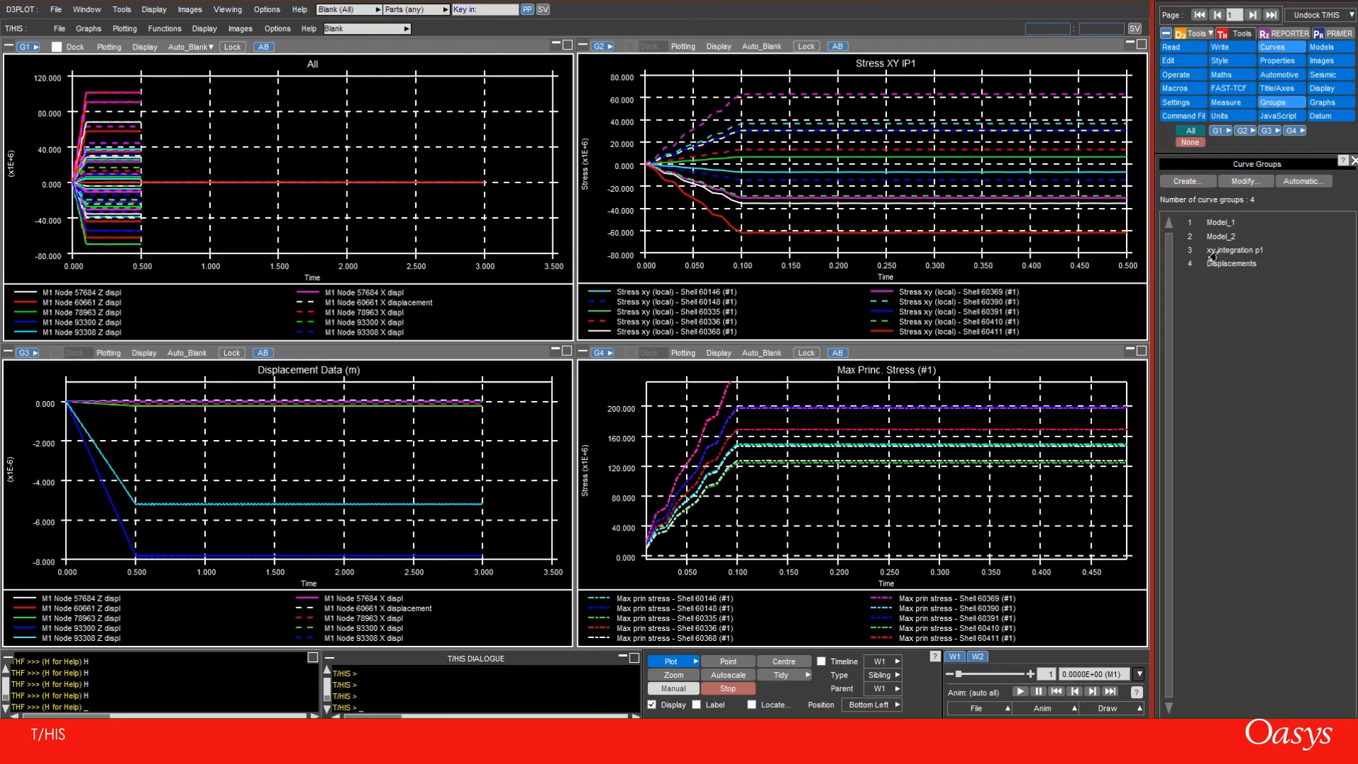
click(1183, 183)
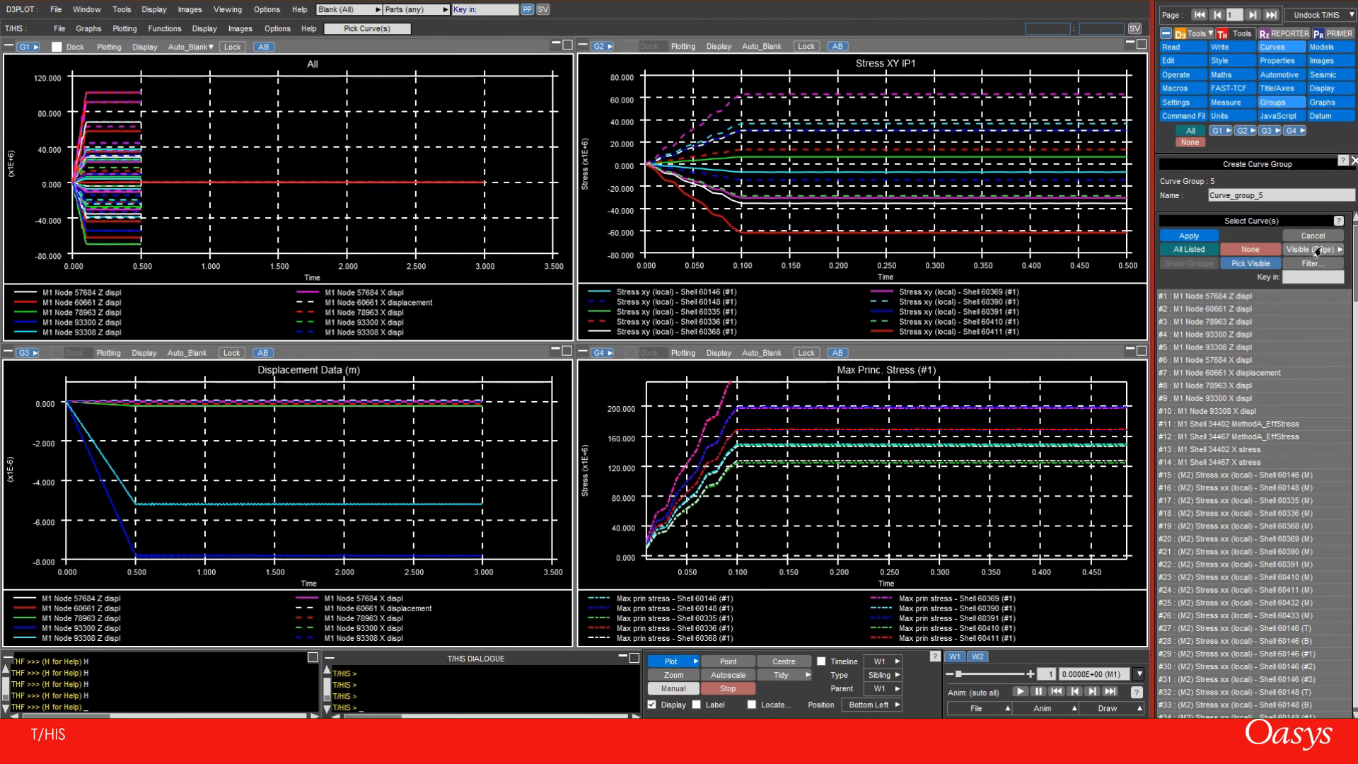
click(1235, 334)
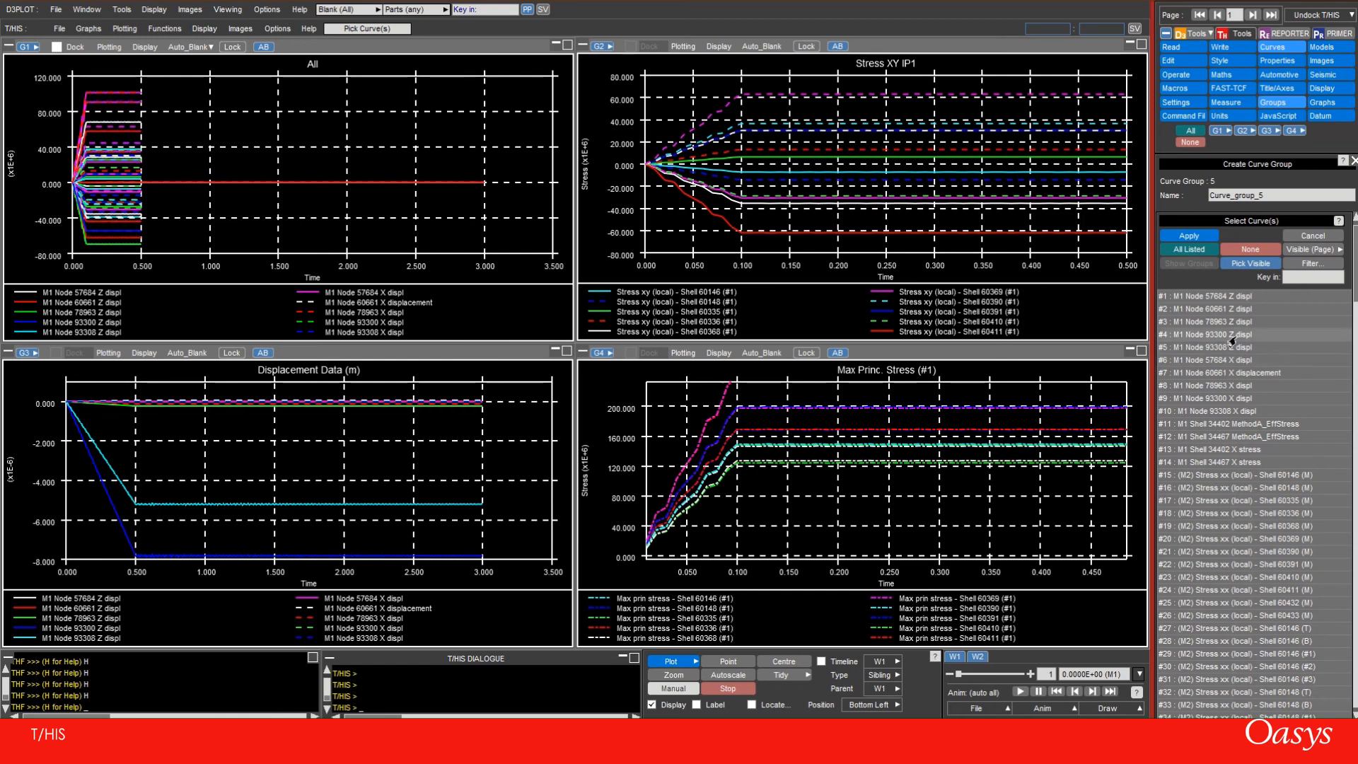
shift+click(1238, 450)
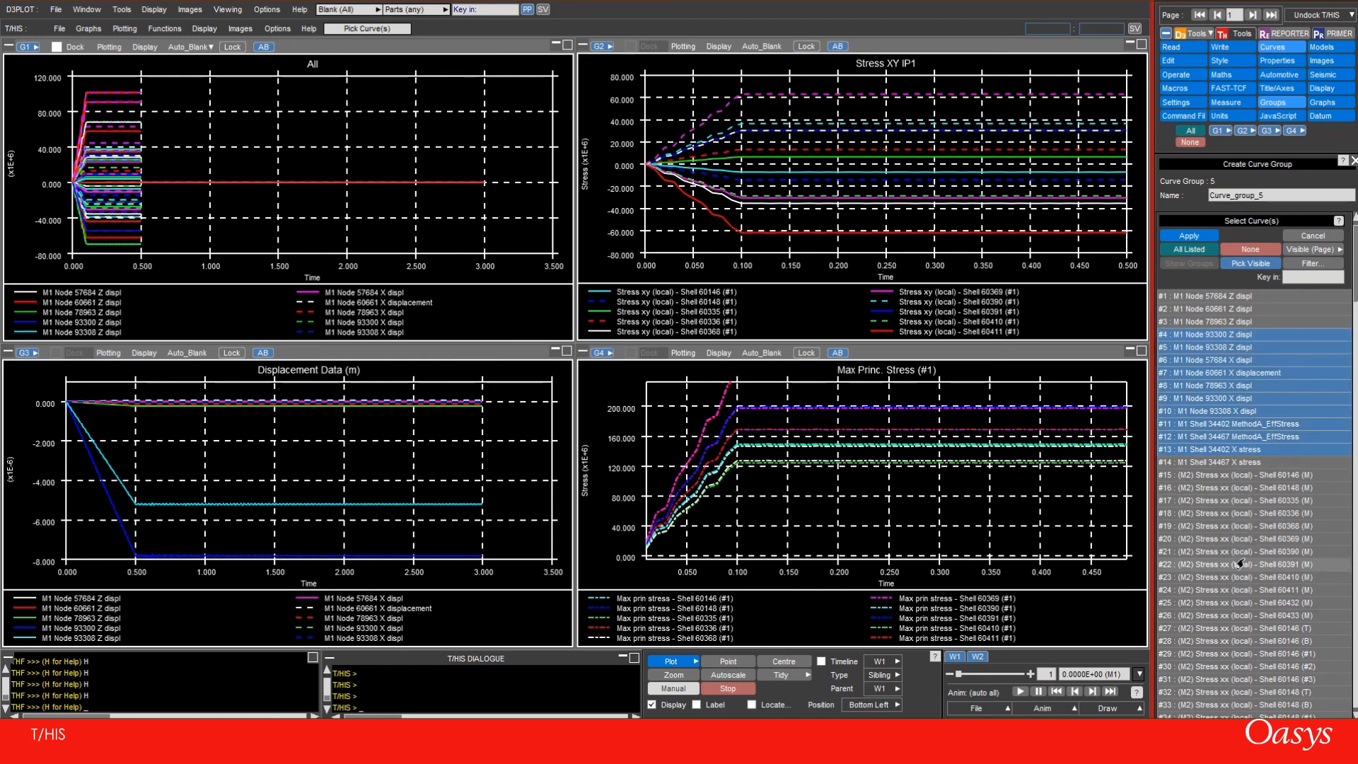
ctrl+click(1243, 617)
ctrl+click(1234, 540)
ctrl+click(1232, 591)
ctrl+click(1236, 552)
ctrl+click(1241, 501)
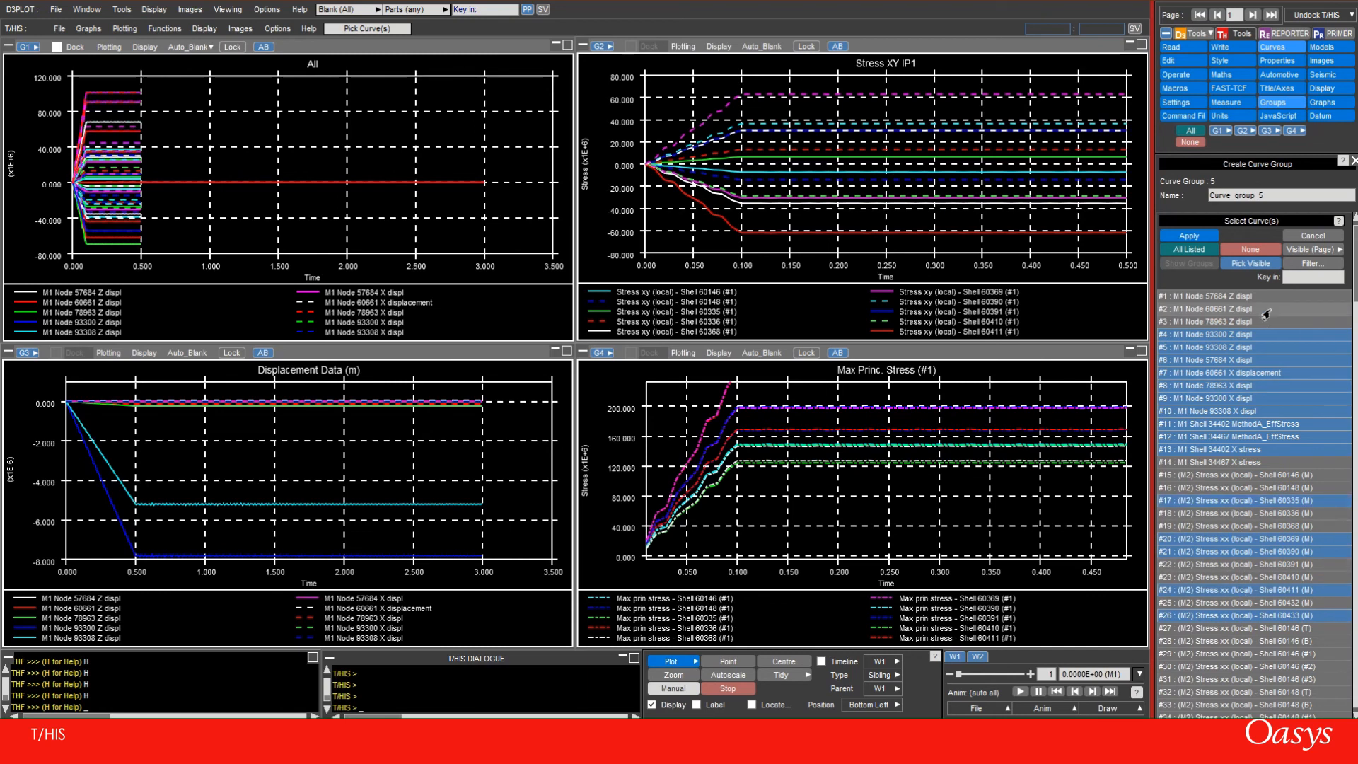
click(1251, 249)
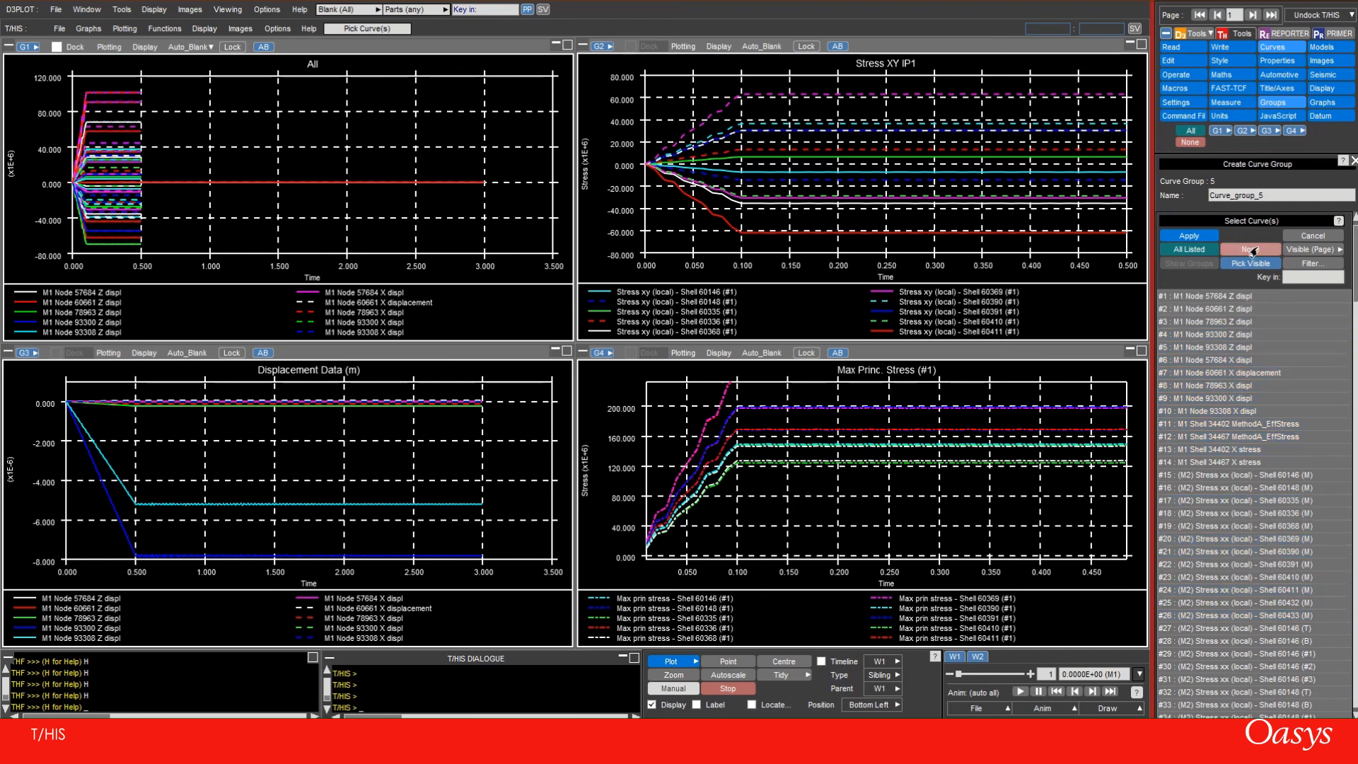
Go to page 3 and select all the curves visible on that page for the new group
click(1253, 14)
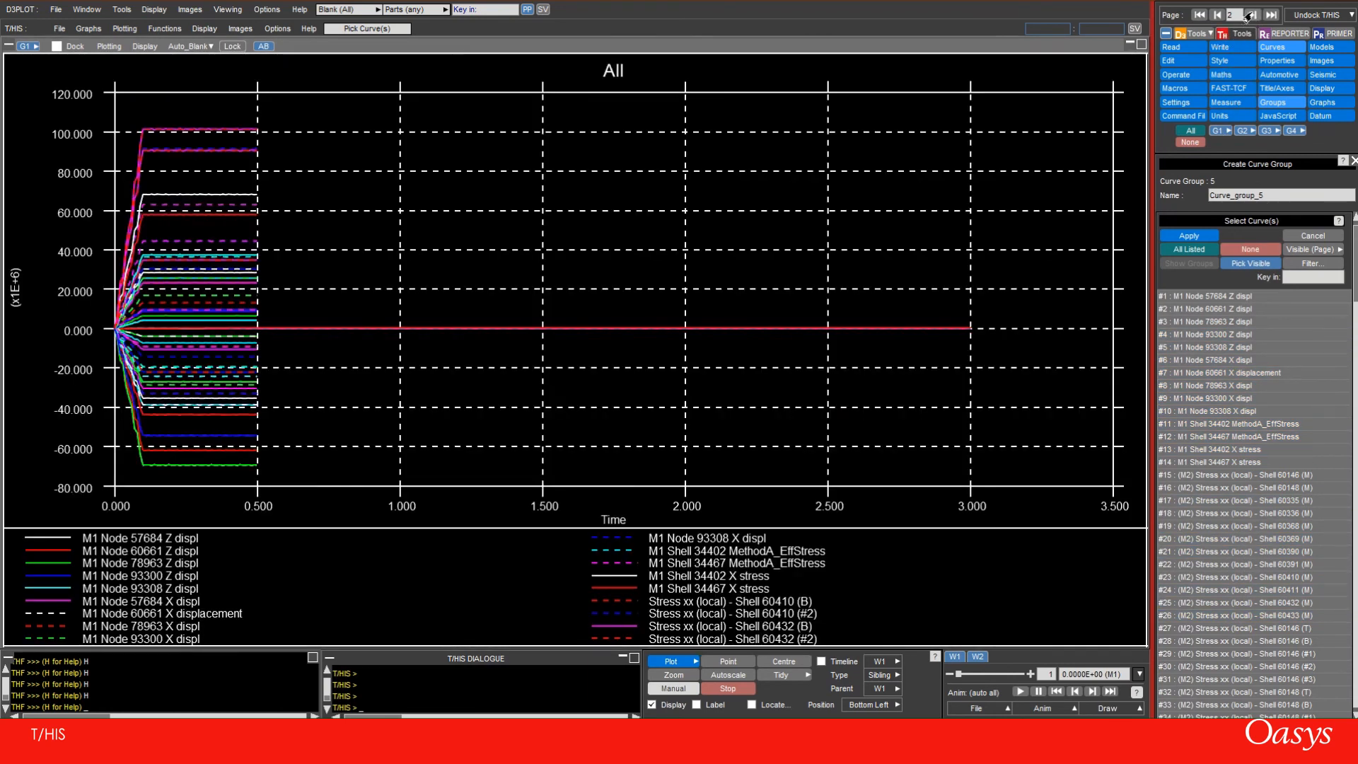
click(1249, 14)
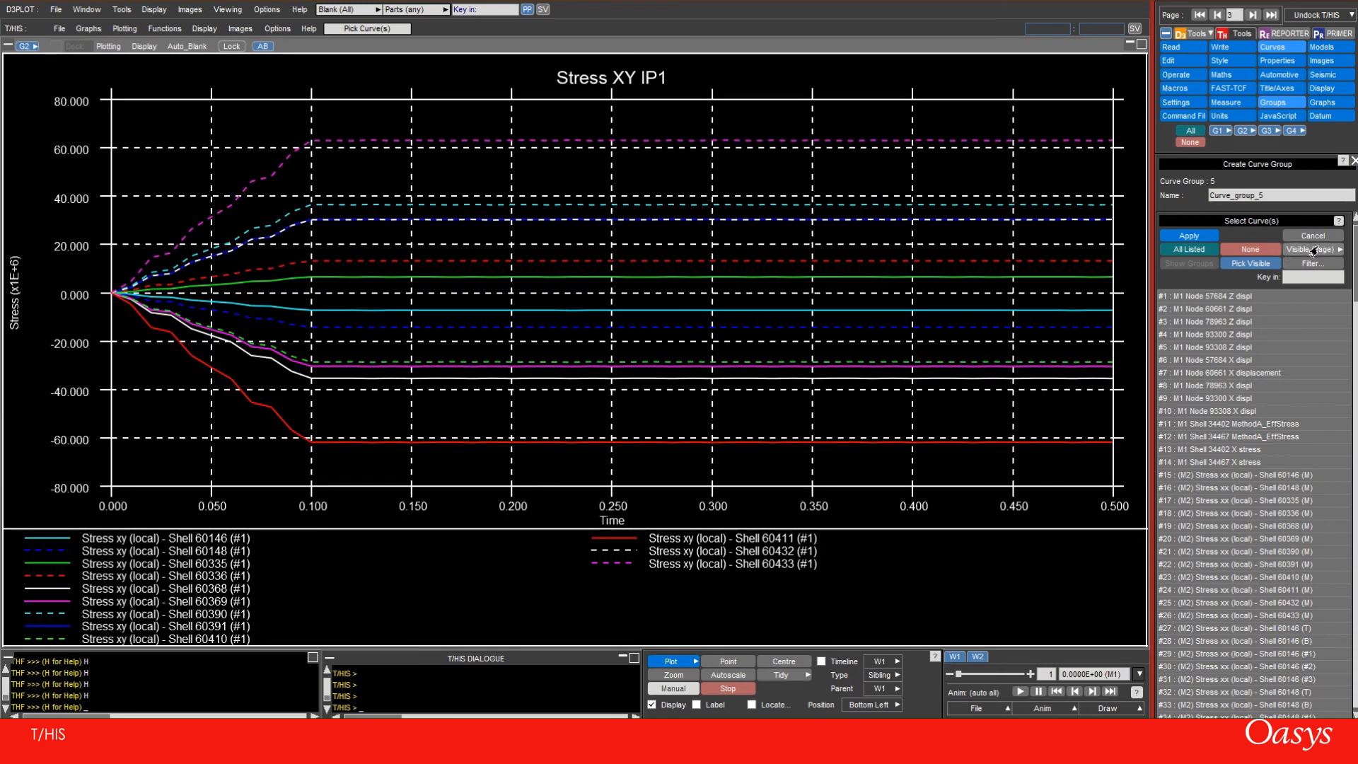
click(1334, 251)
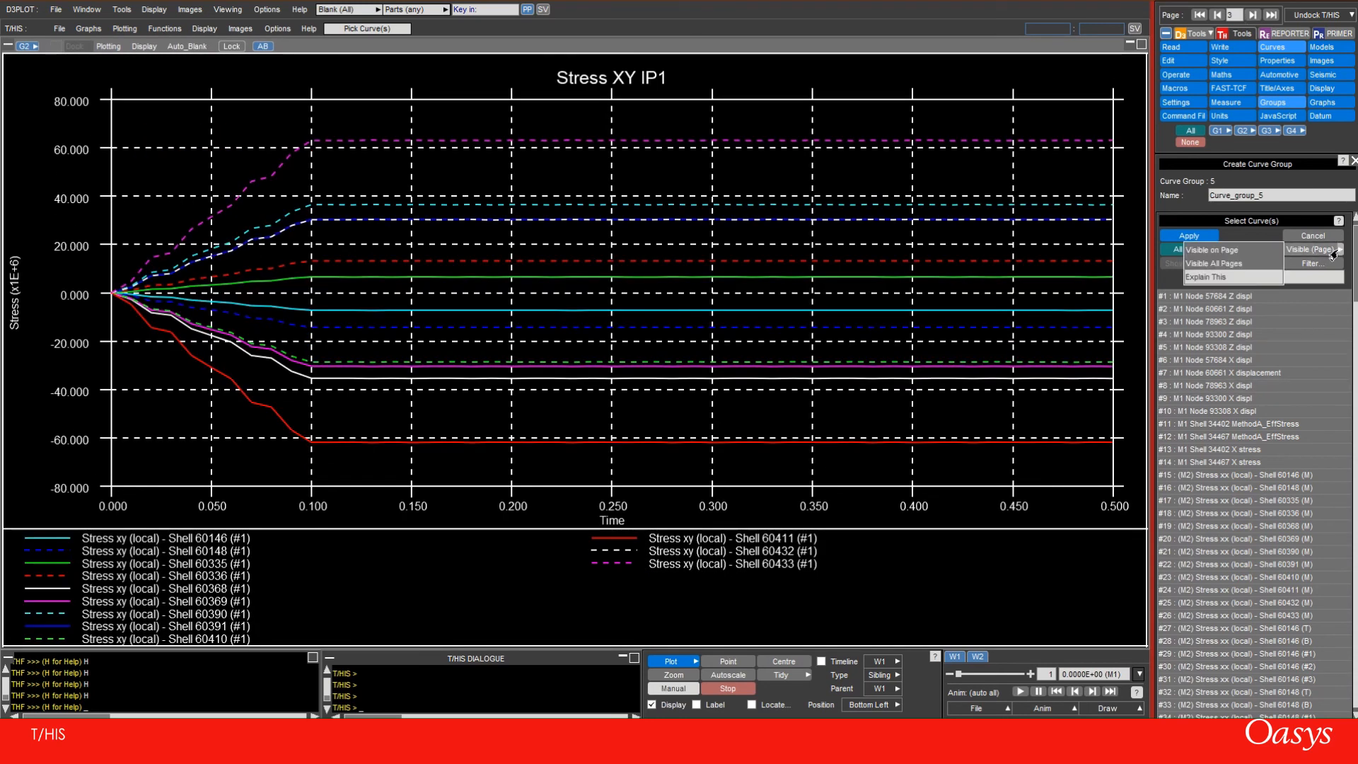
click(1225, 253)
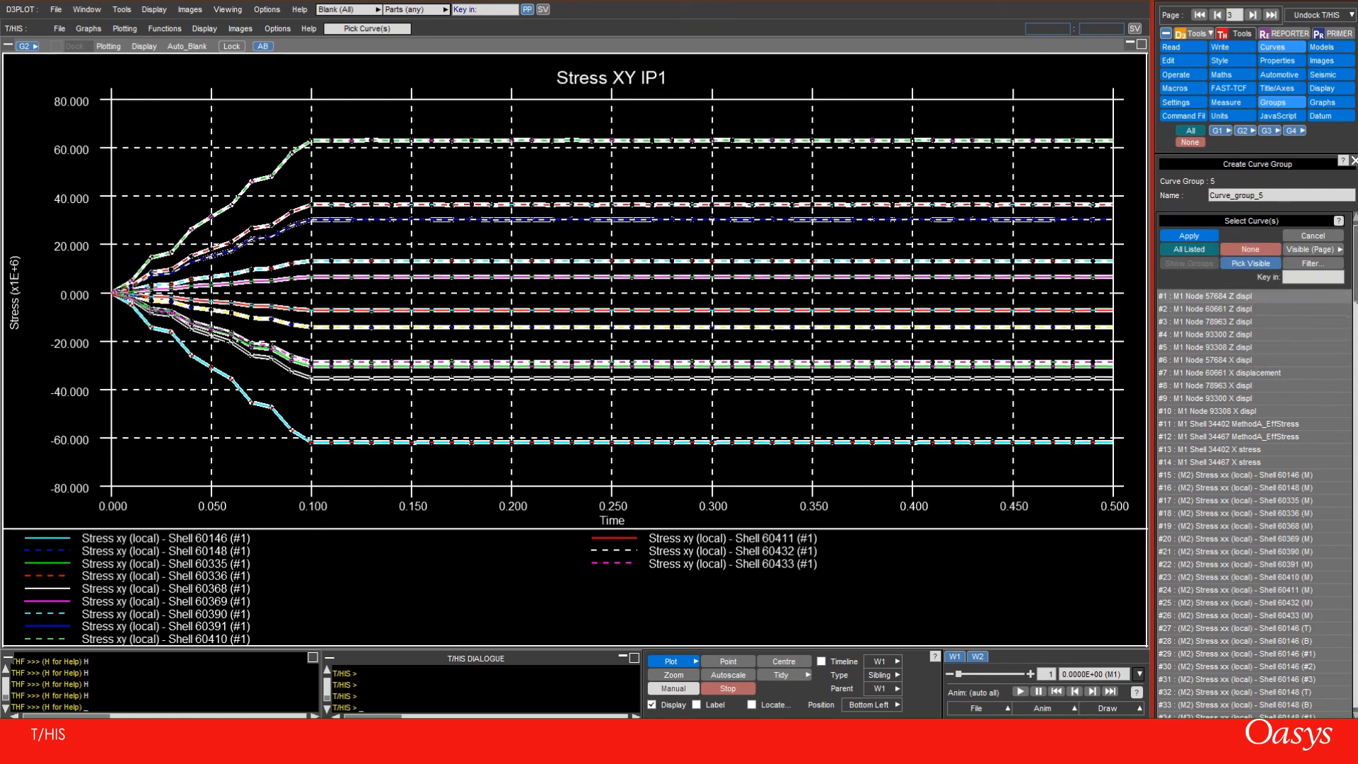
scroll(1259, 417, down, 20)
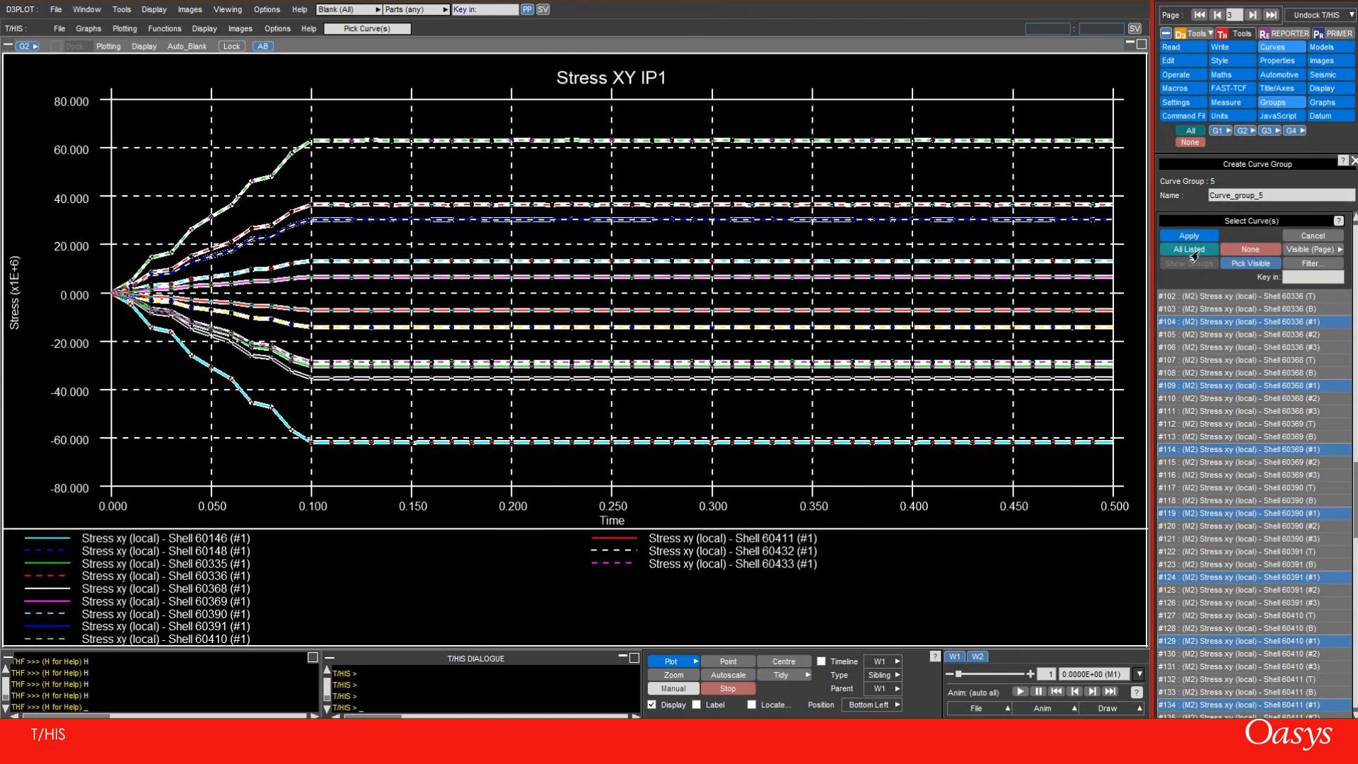
Name the new curve group "Stress xy (IP1)" and create it
click(1218, 197)
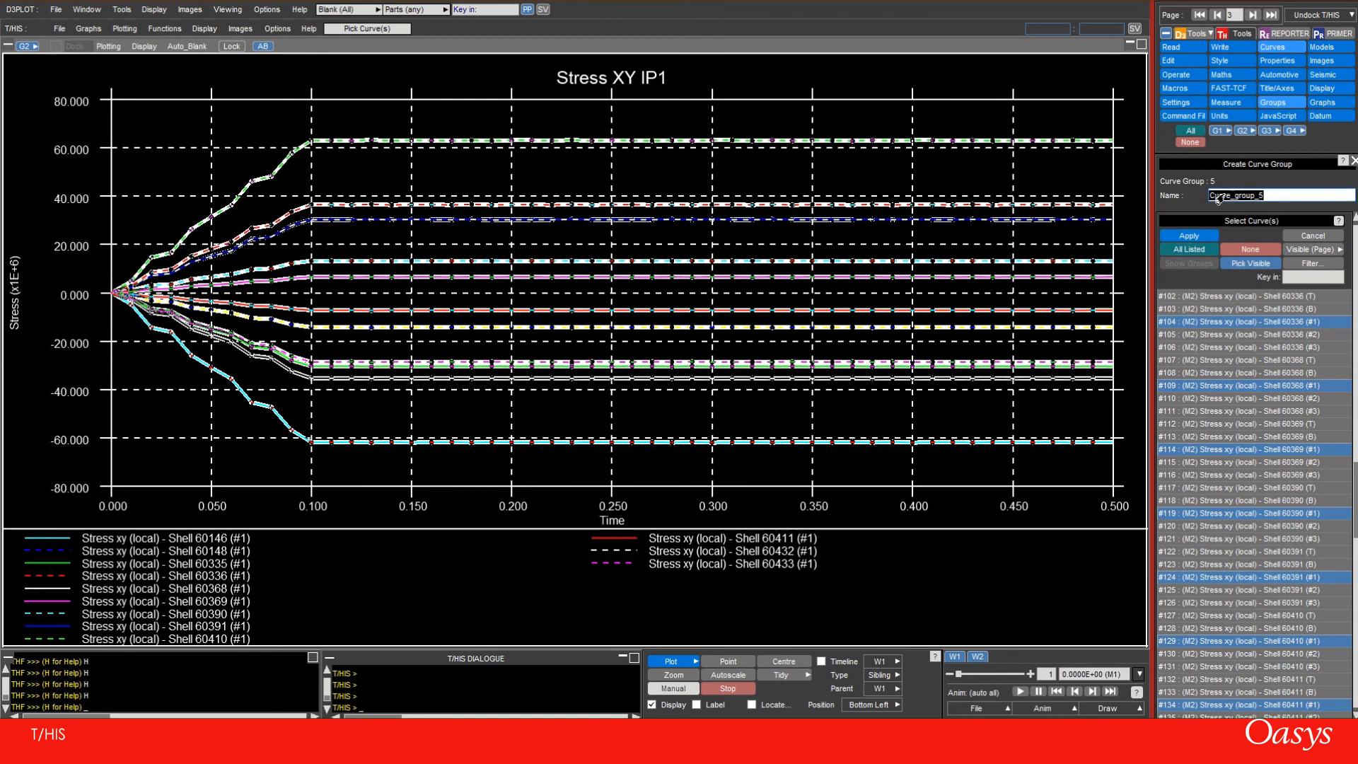
text(Stress xy (IP1)
click(1191, 237)
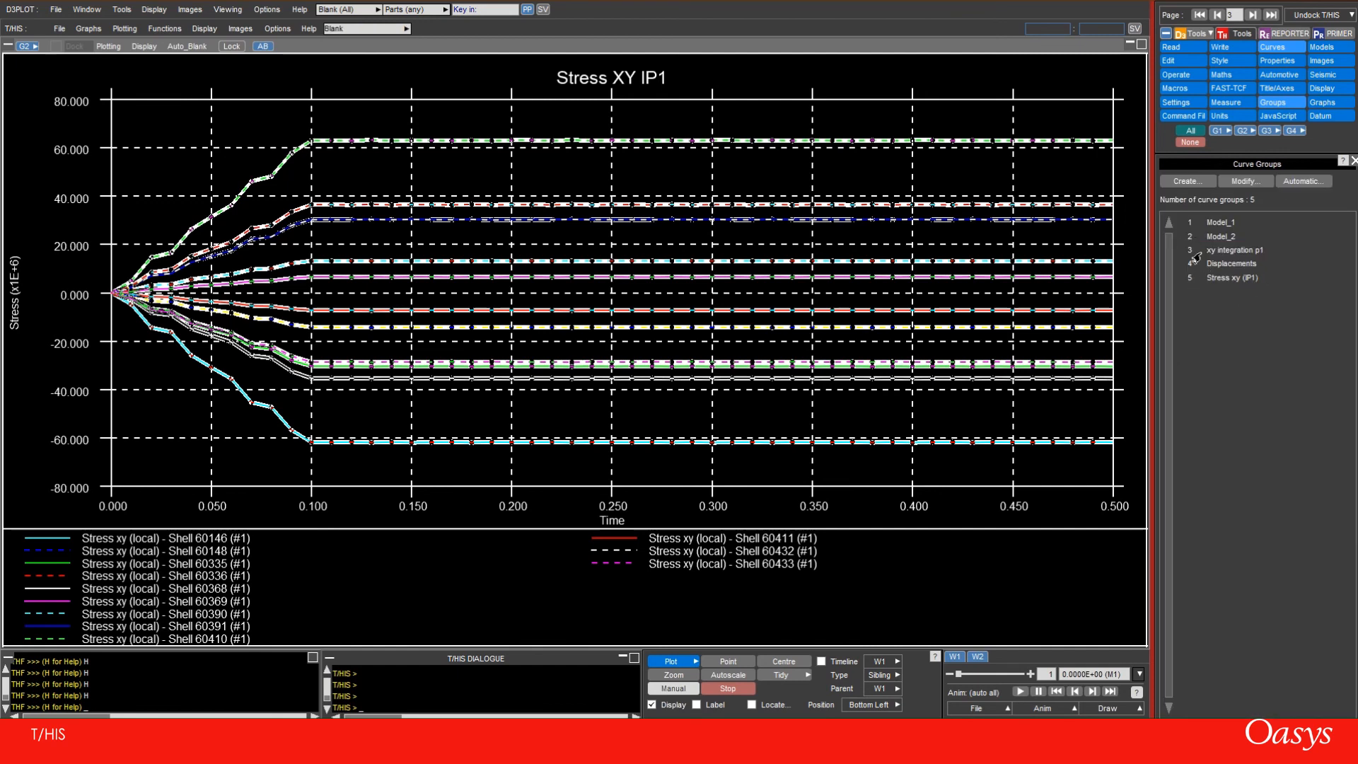